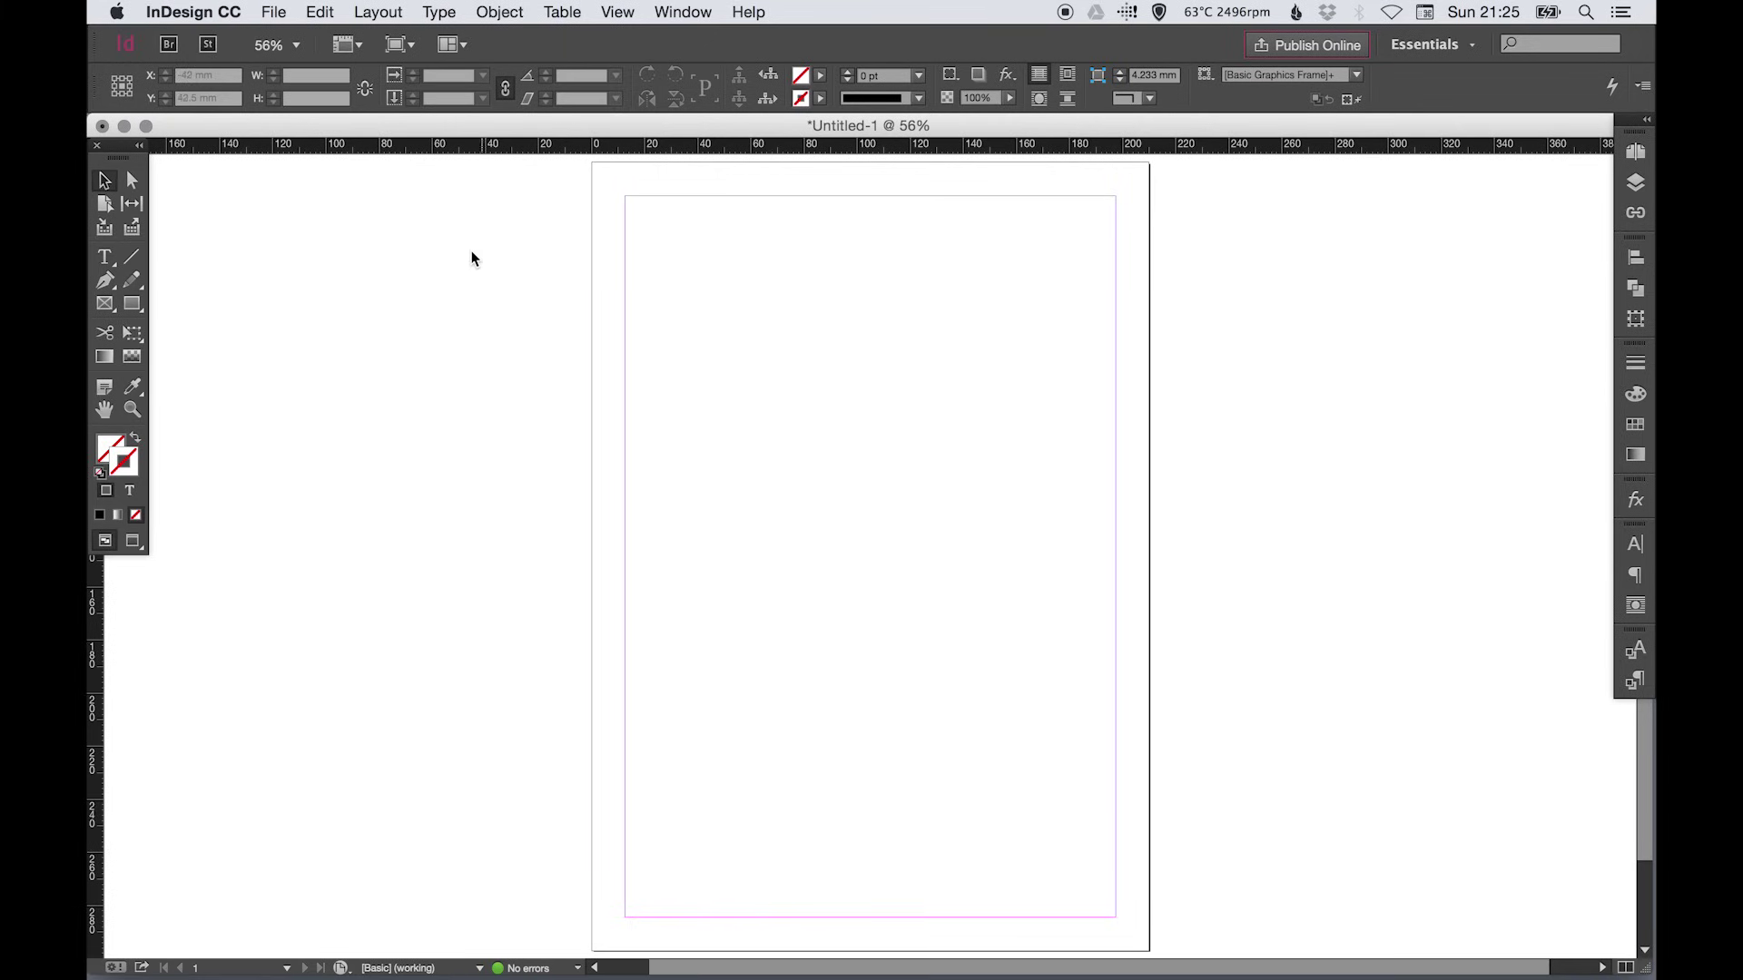
Step: Draw a rectangle on the upper page, fill it with black and move it left
{"action": "left_click", "coordinate": [104, 182]}
{"action": "left_click", "coordinate": [134, 304]}
{"action": "key", "text": "x"}
{"action": "left_click_drag", "start_coordinate": [830, 298], "coordinate": [1032, 415]}
{"action": "key", "text": "v"}
{"action": "left_click", "coordinate": [1634, 398]}
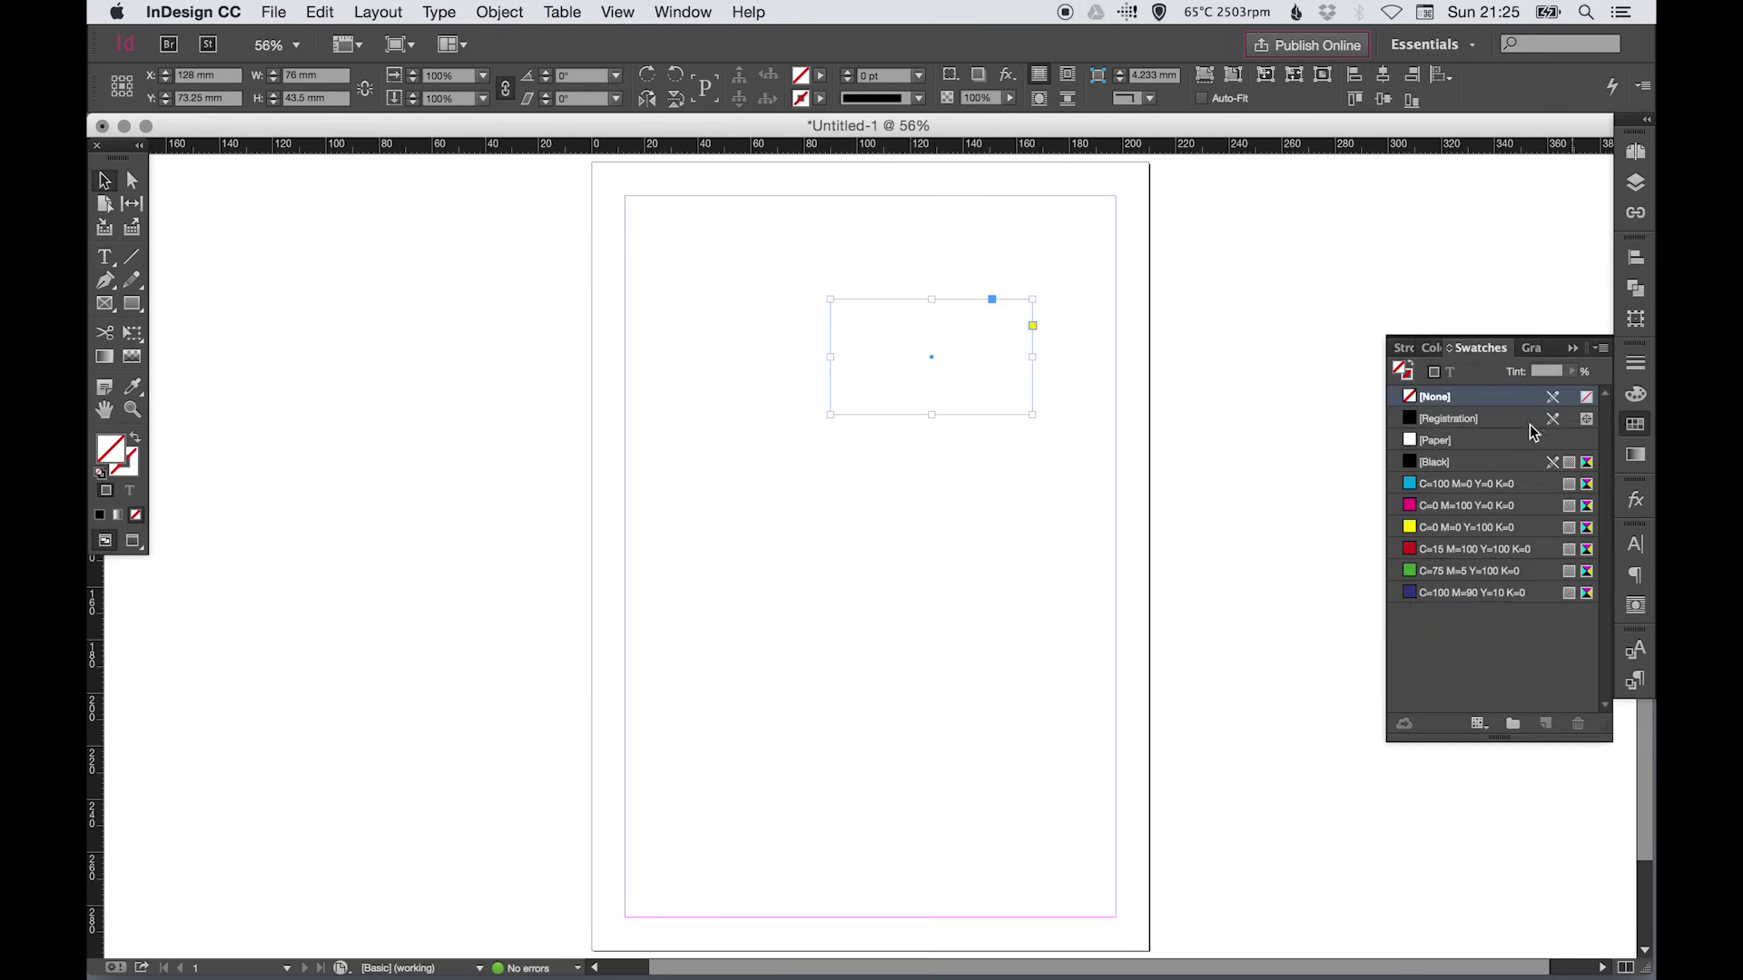
{"action": "left_click", "coordinate": [1436, 462]}
{"action": "left_click_drag", "start_coordinate": [935, 382], "coordinate": [889, 432]}
{"action": "left_click", "coordinate": [532, 311]}
Step: Drag three of the black rectangle's corners into a quadrilateral with Direct Selection, then delete it
{"action": "left_click", "coordinate": [131, 180]}
{"action": "left_click_drag", "start_coordinate": [771, 348], "coordinate": [899, 252]}
{"action": "left_click_drag", "start_coordinate": [971, 344], "coordinate": [1053, 316]}
{"action": "left_click_drag", "start_coordinate": [972, 460], "coordinate": [1023, 542]}
{"action": "key", "text": "v"}
{"action": "left_click_drag", "start_coordinate": [672, 280], "coordinate": [959, 438]}
{"action": "key", "text": "Delete"}
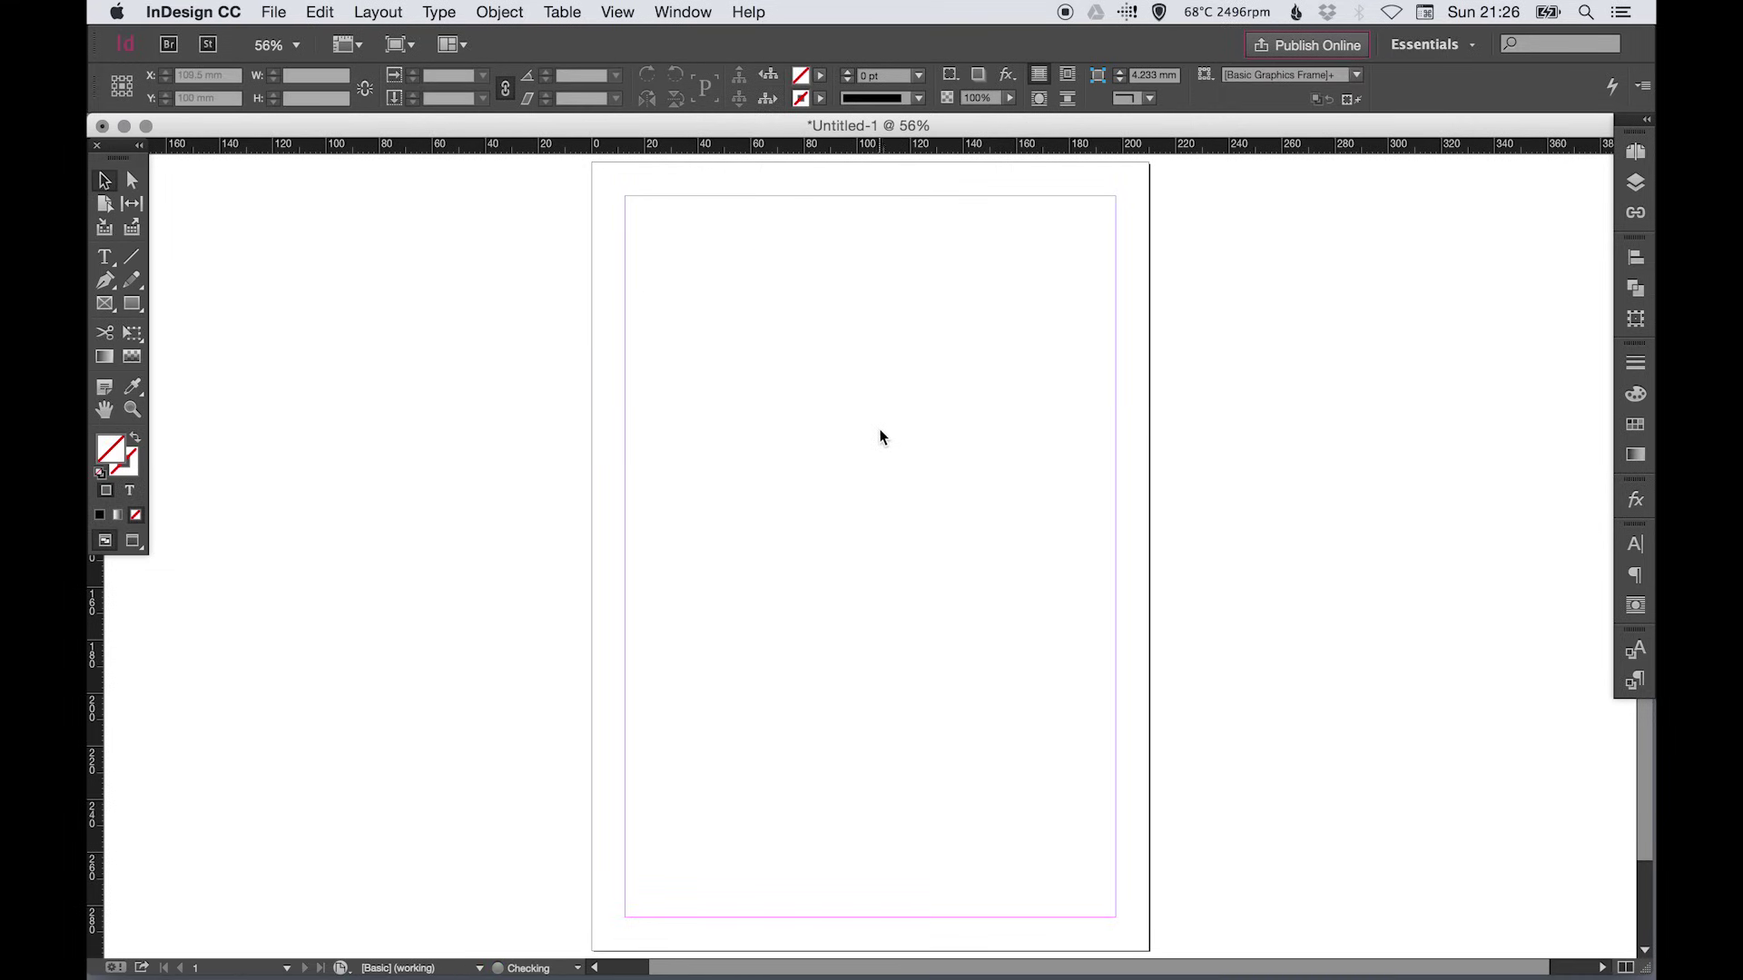
Step: Fill a new text frame with placeholder text, shrink it so the text rewraps, then delete it
{"action": "left_click", "coordinate": [106, 259]}
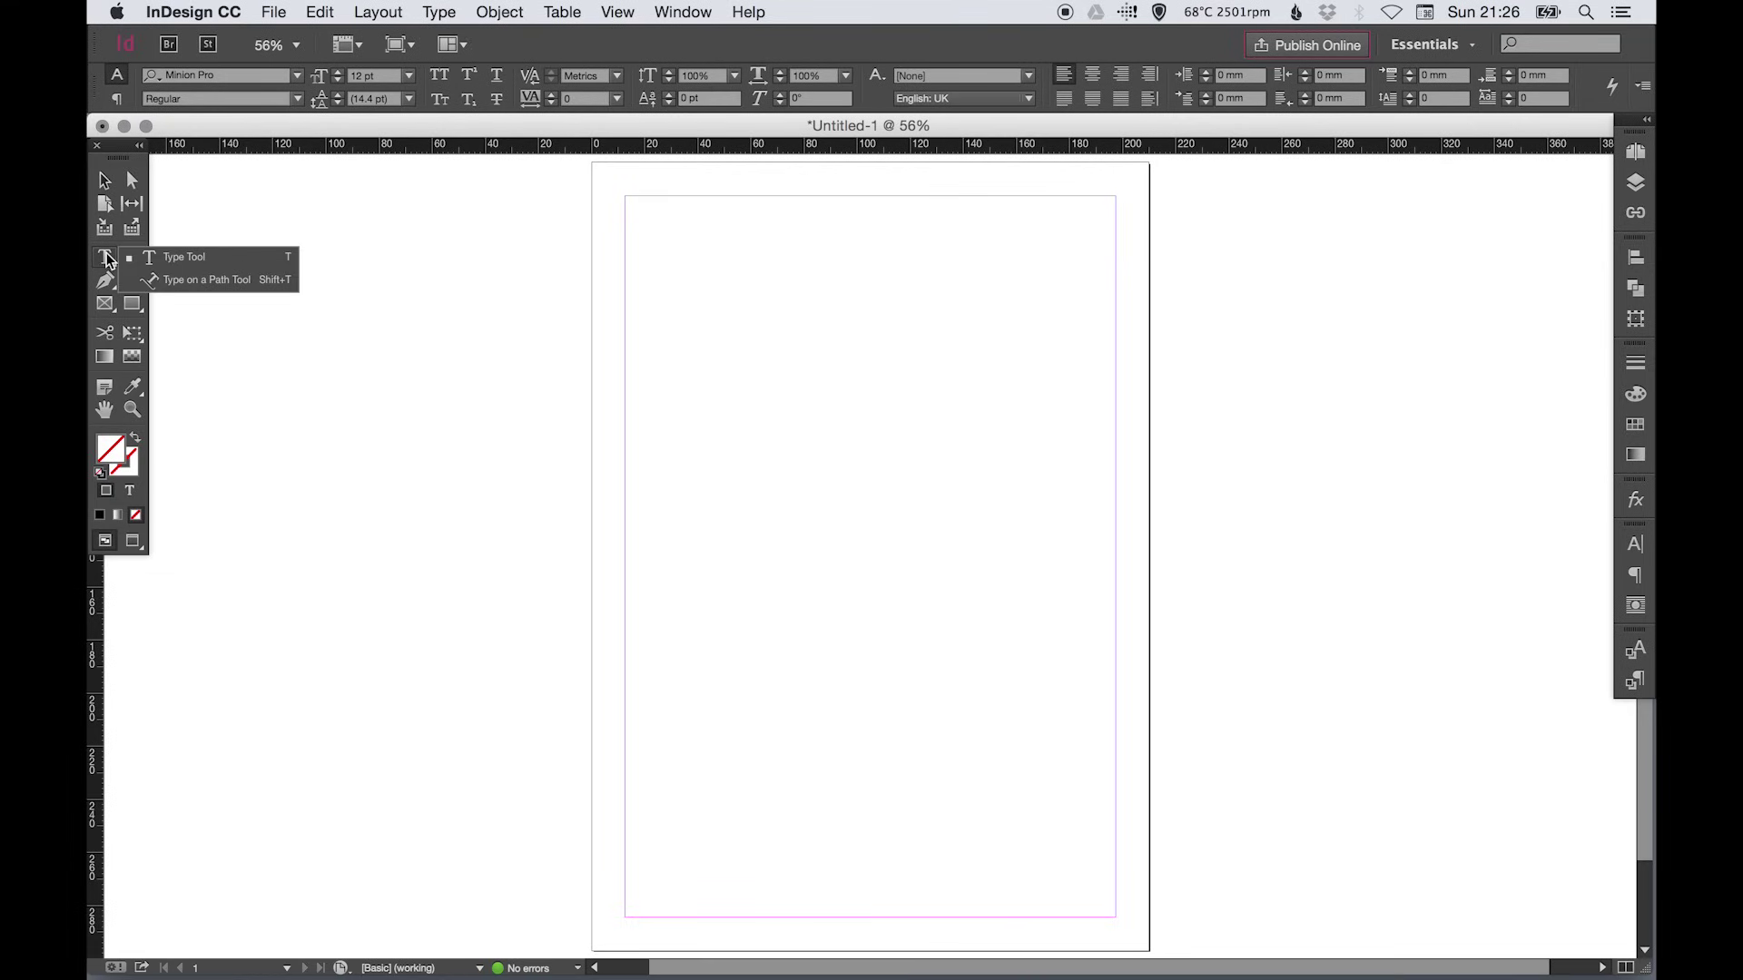
{"action": "left_click", "coordinate": [181, 259]}
{"action": "left_click_drag", "start_coordinate": [676, 288], "coordinate": [1014, 556]}
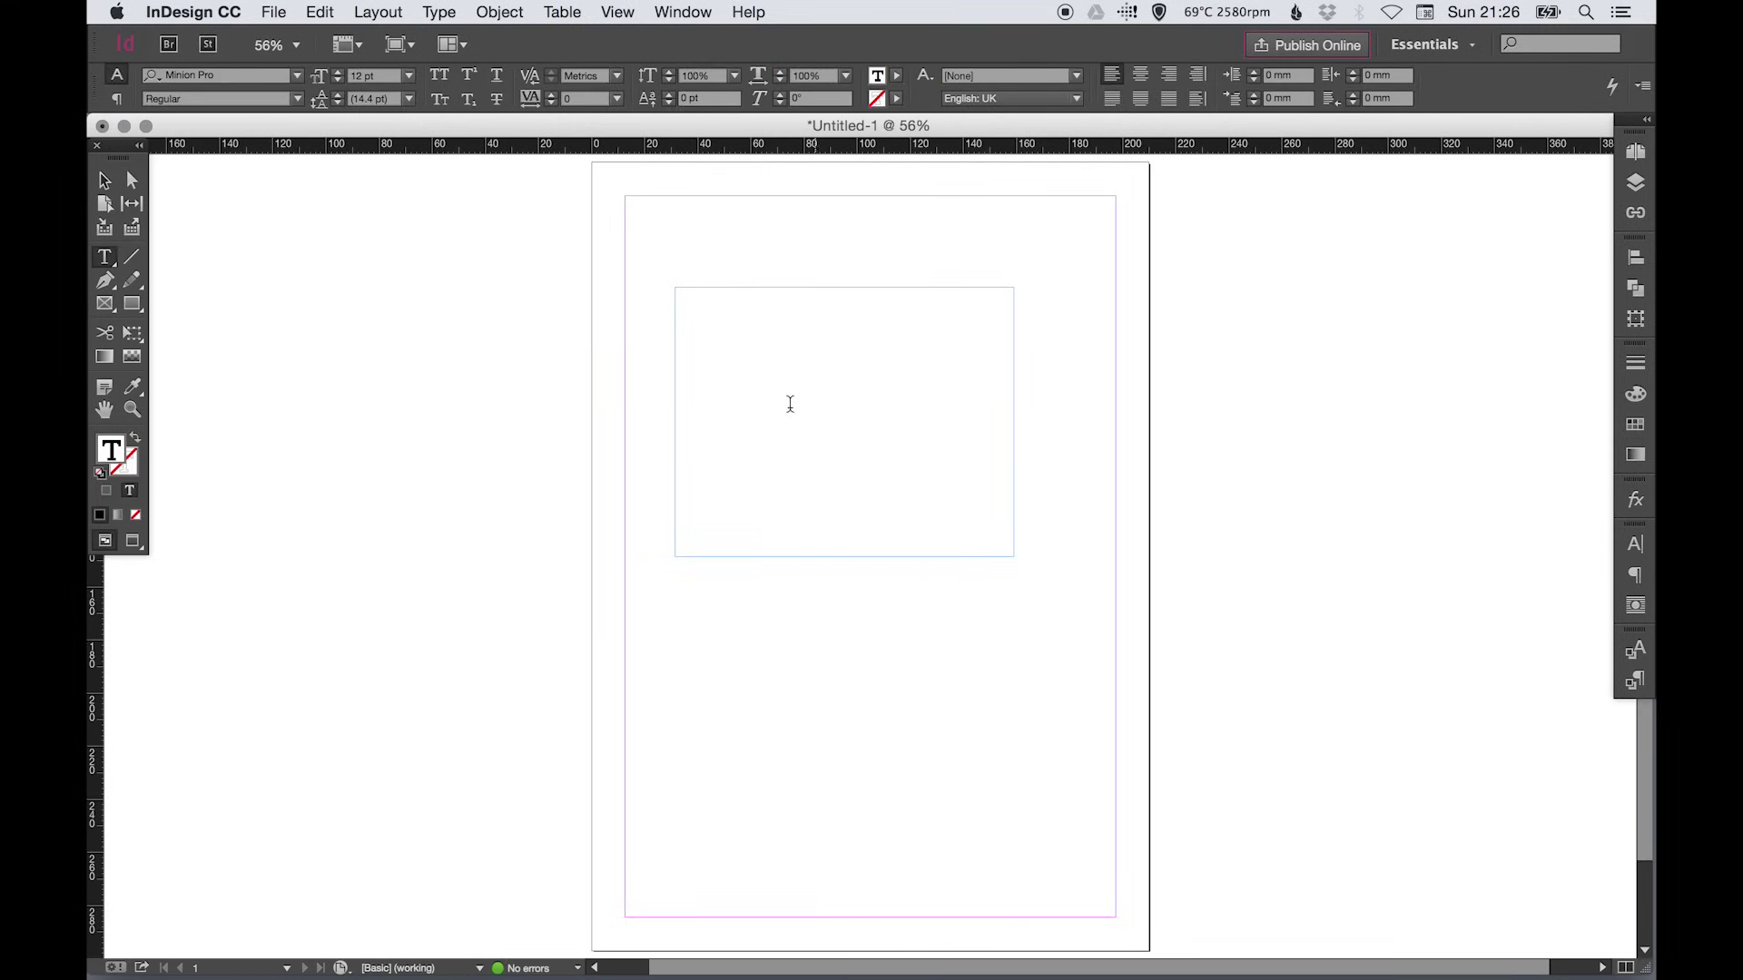
{"action": "type", "text": "sddsdsdsddsdjhjfdhfjsfhjdshfjhdfjshdfjdshfjdshfjh"}
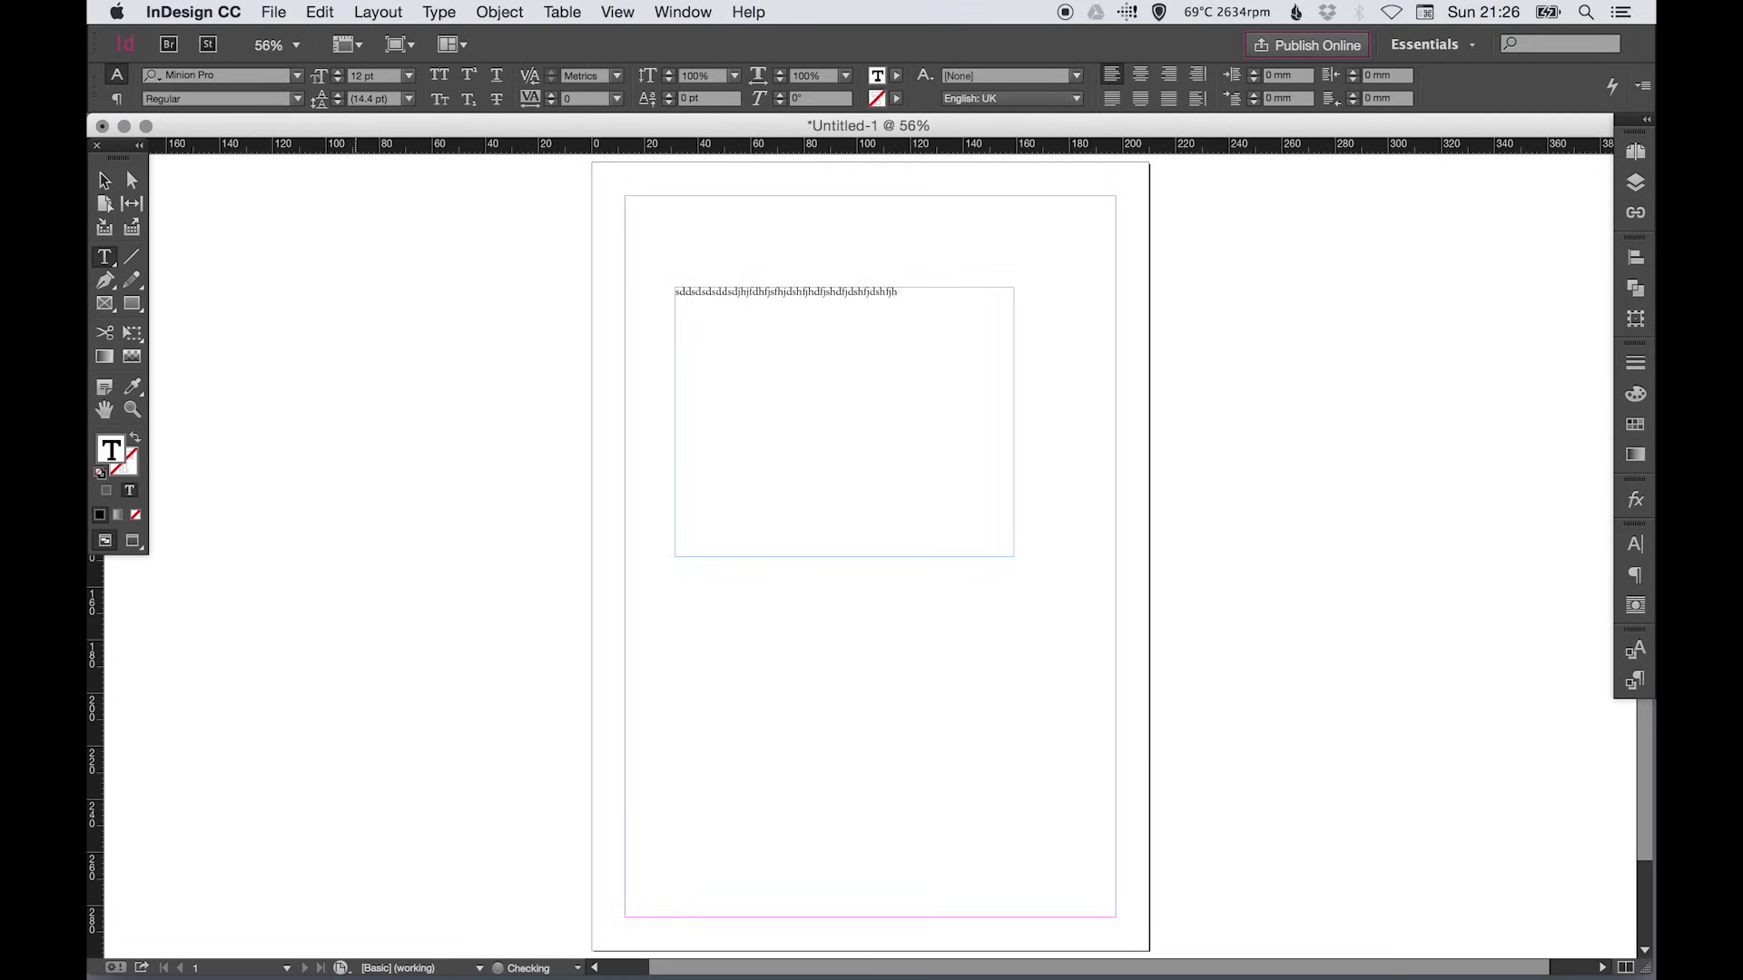
{"action": "type", "text": "sdjfhsfhdsjfhjdsjfhsdjhfdsjfhdsjfshfdhfjhsdfdhsdjfhjfhsjfhs"}
{"action": "key", "text": "Escape"}
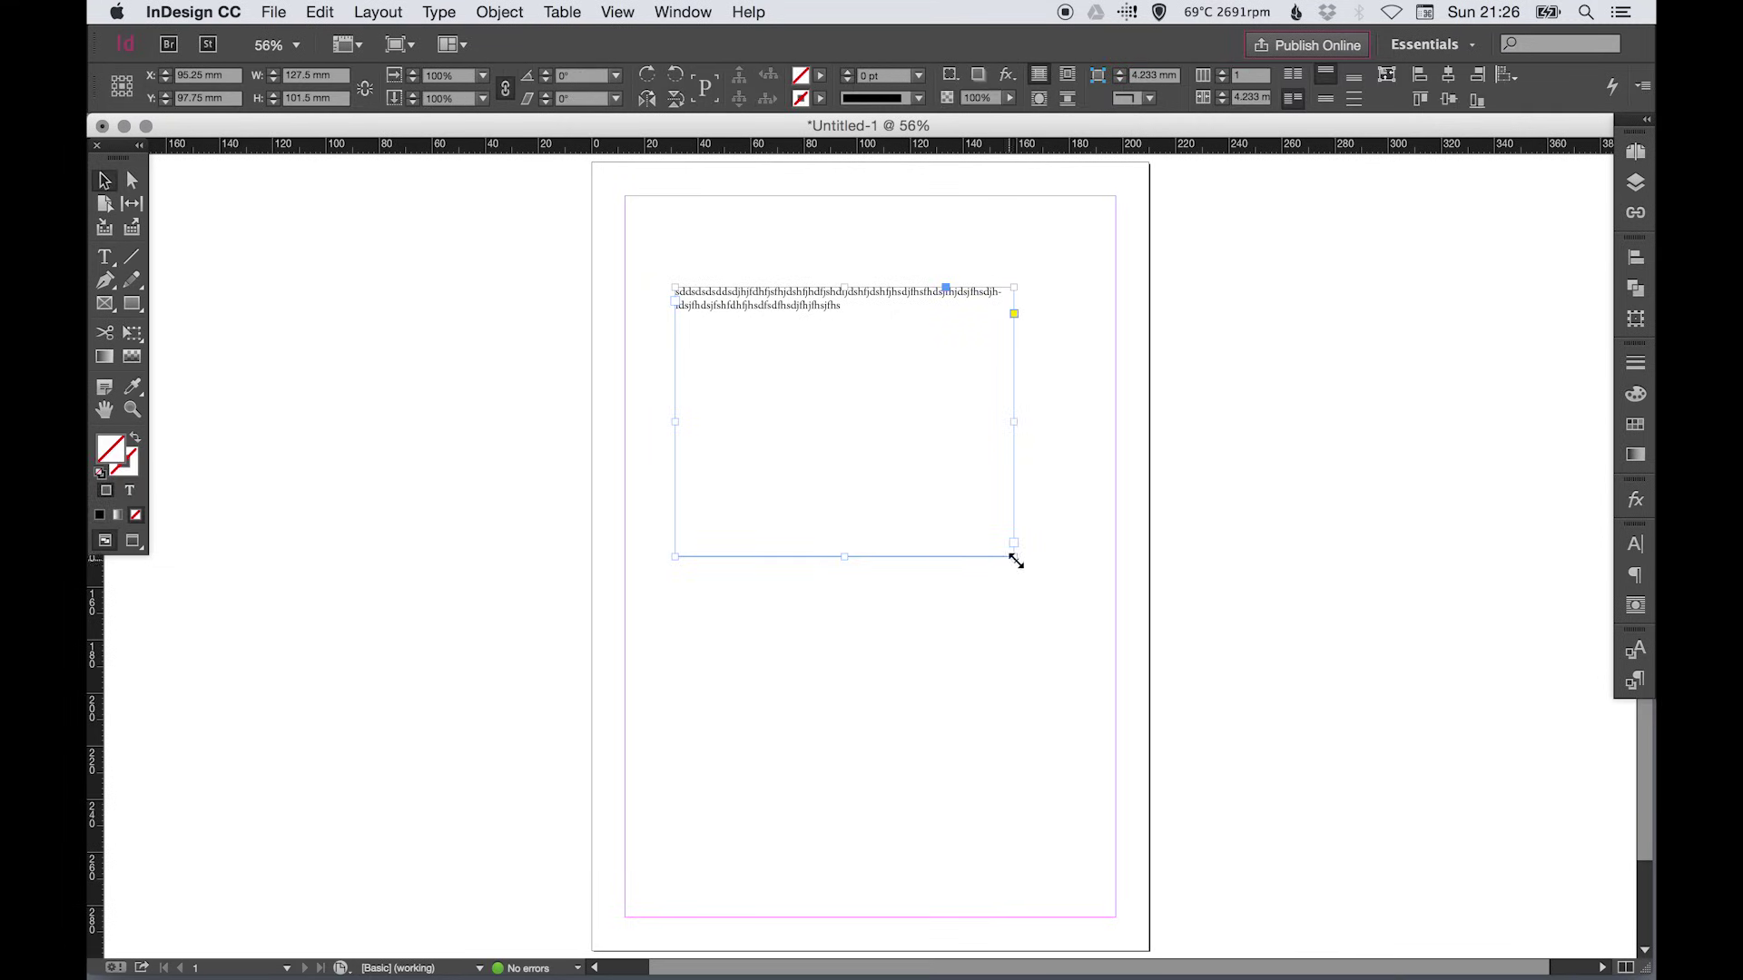
{"action": "left_click_drag", "start_coordinate": [1015, 560], "coordinate": [814, 382]}
{"action": "key", "text": "Delete"}
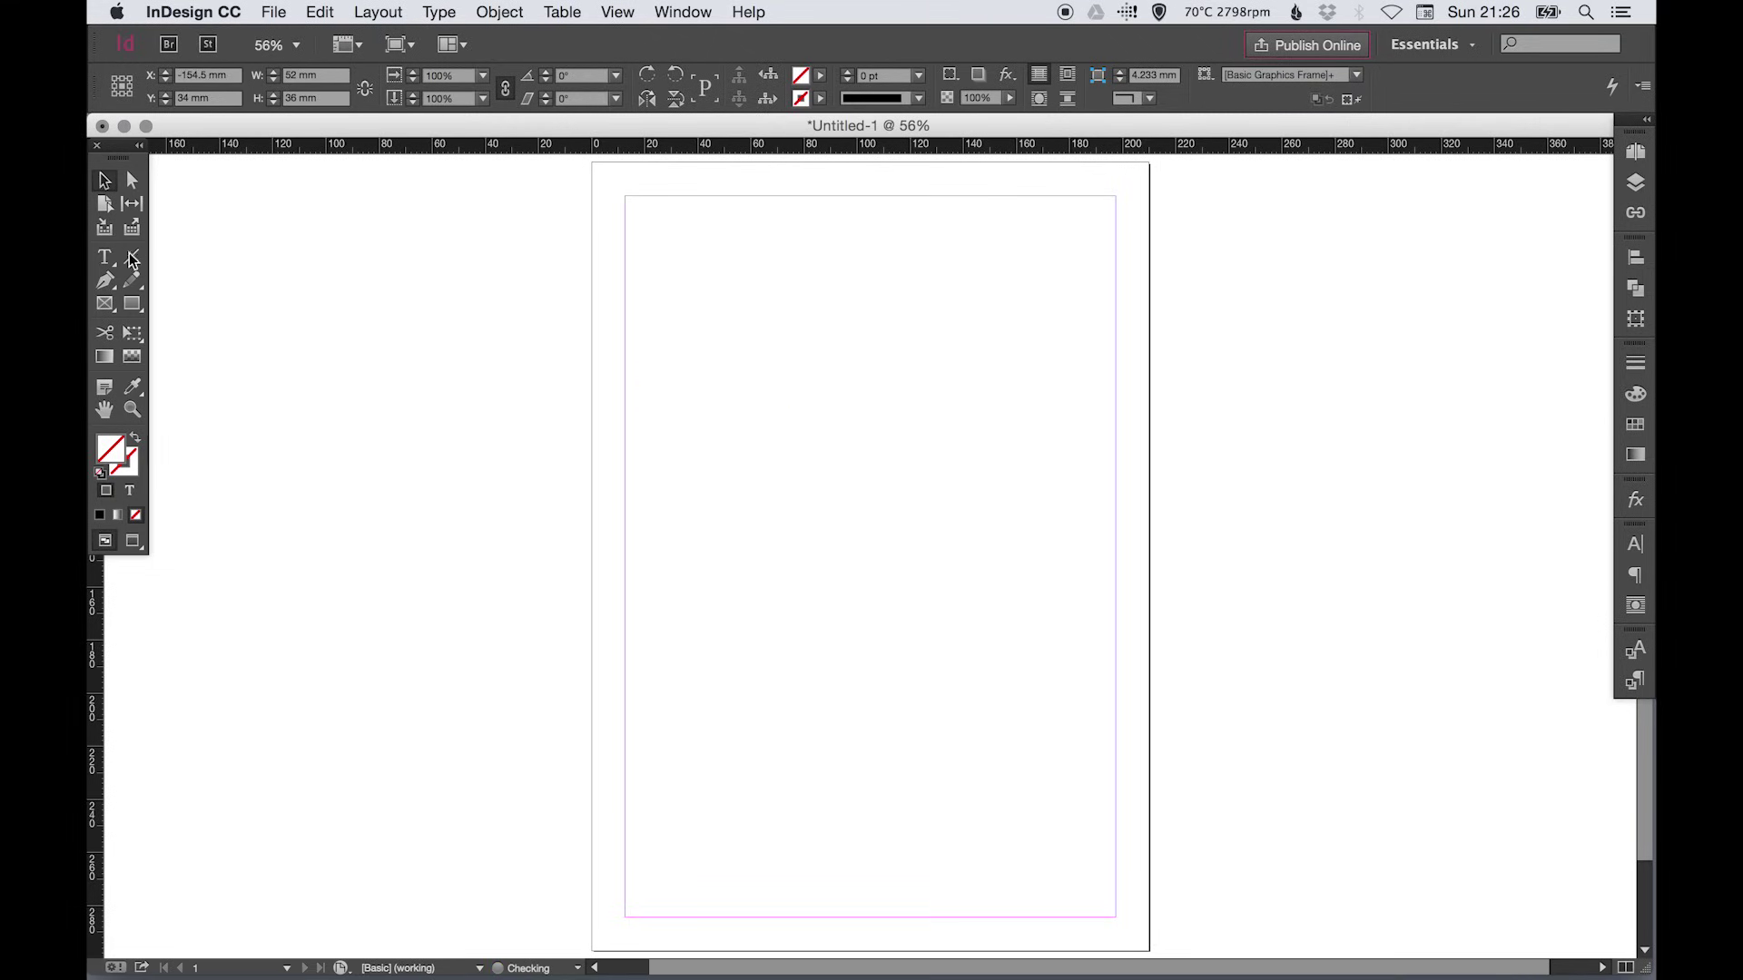
Step: Draw a three-anchor curved path with the Pen tool
{"action": "left_click", "coordinate": [104, 256]}
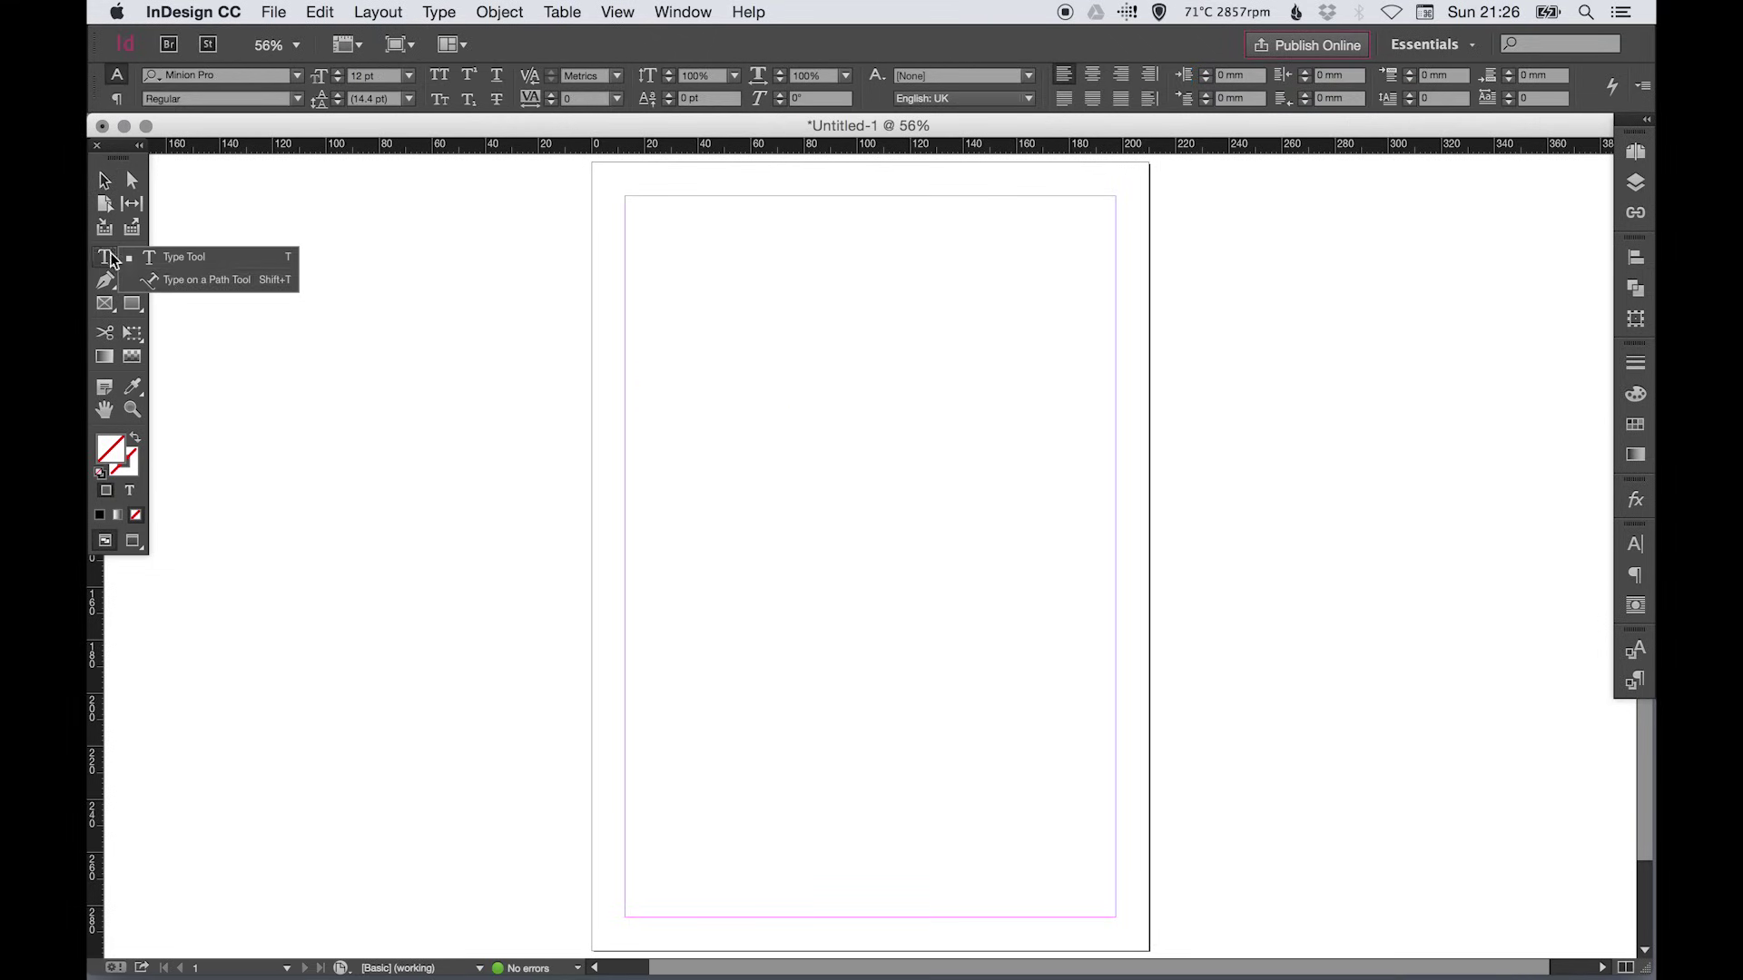
{"action": "key", "text": "p"}
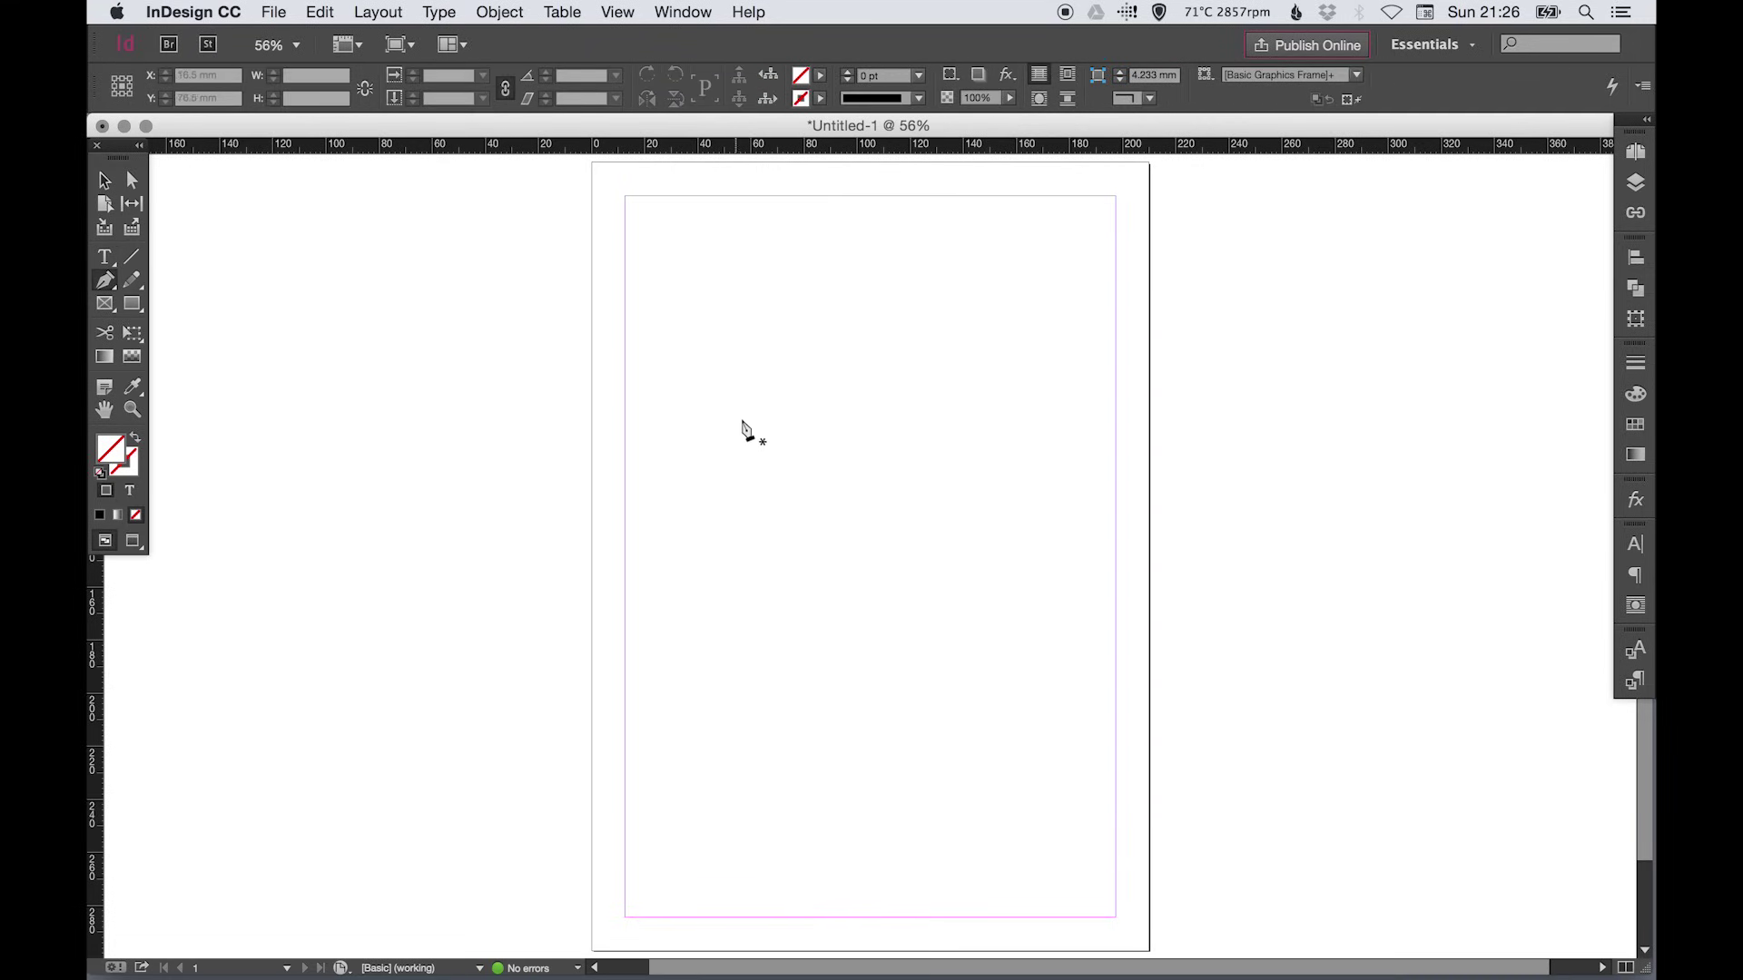
{"action": "left_click", "coordinate": [716, 373]}
{"action": "left_click_drag", "start_coordinate": [813, 387], "coordinate": [870, 511]}
{"action": "mouse_move", "coordinate": [952, 482]}
{"action": "left_mouse_down"}
{"action": "mouse_move", "coordinate": [1014, 452]}
{"action": "mouse_move", "coordinate": [1017, 429]}
{"action": "left_mouse_up"}
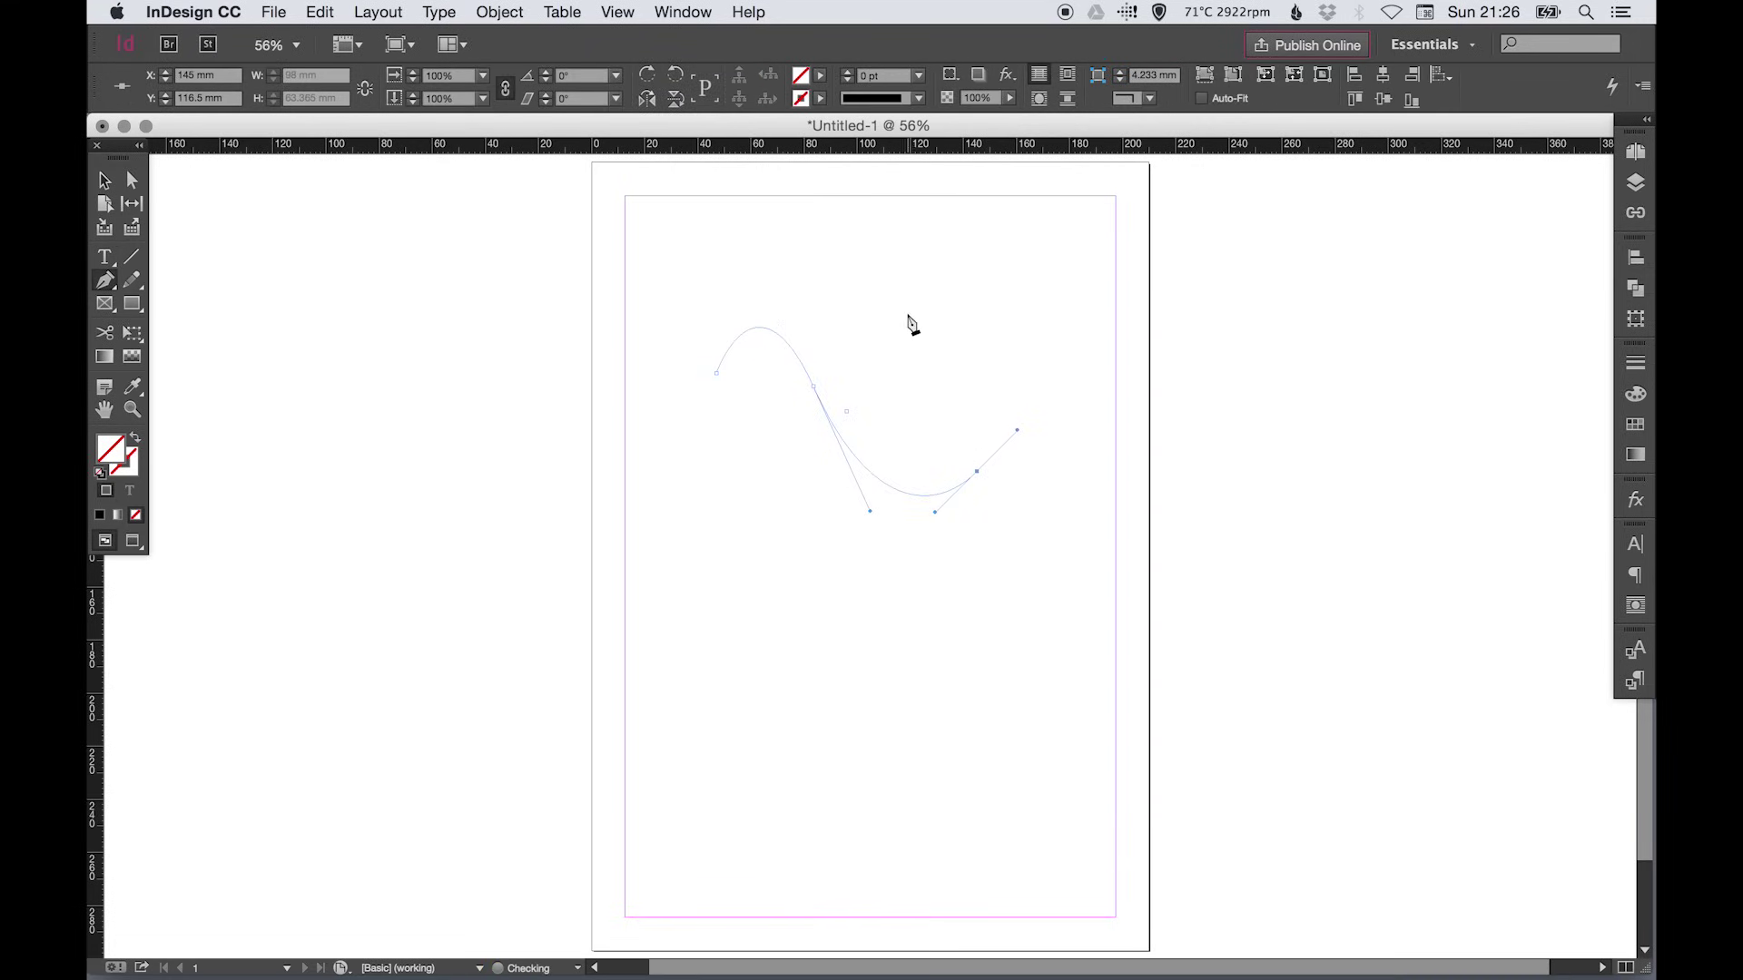
Step: Type 'sdsdsf' along the curve with the Type on a Path tool, then delete it
{"action": "left_click", "coordinate": [104, 258]}
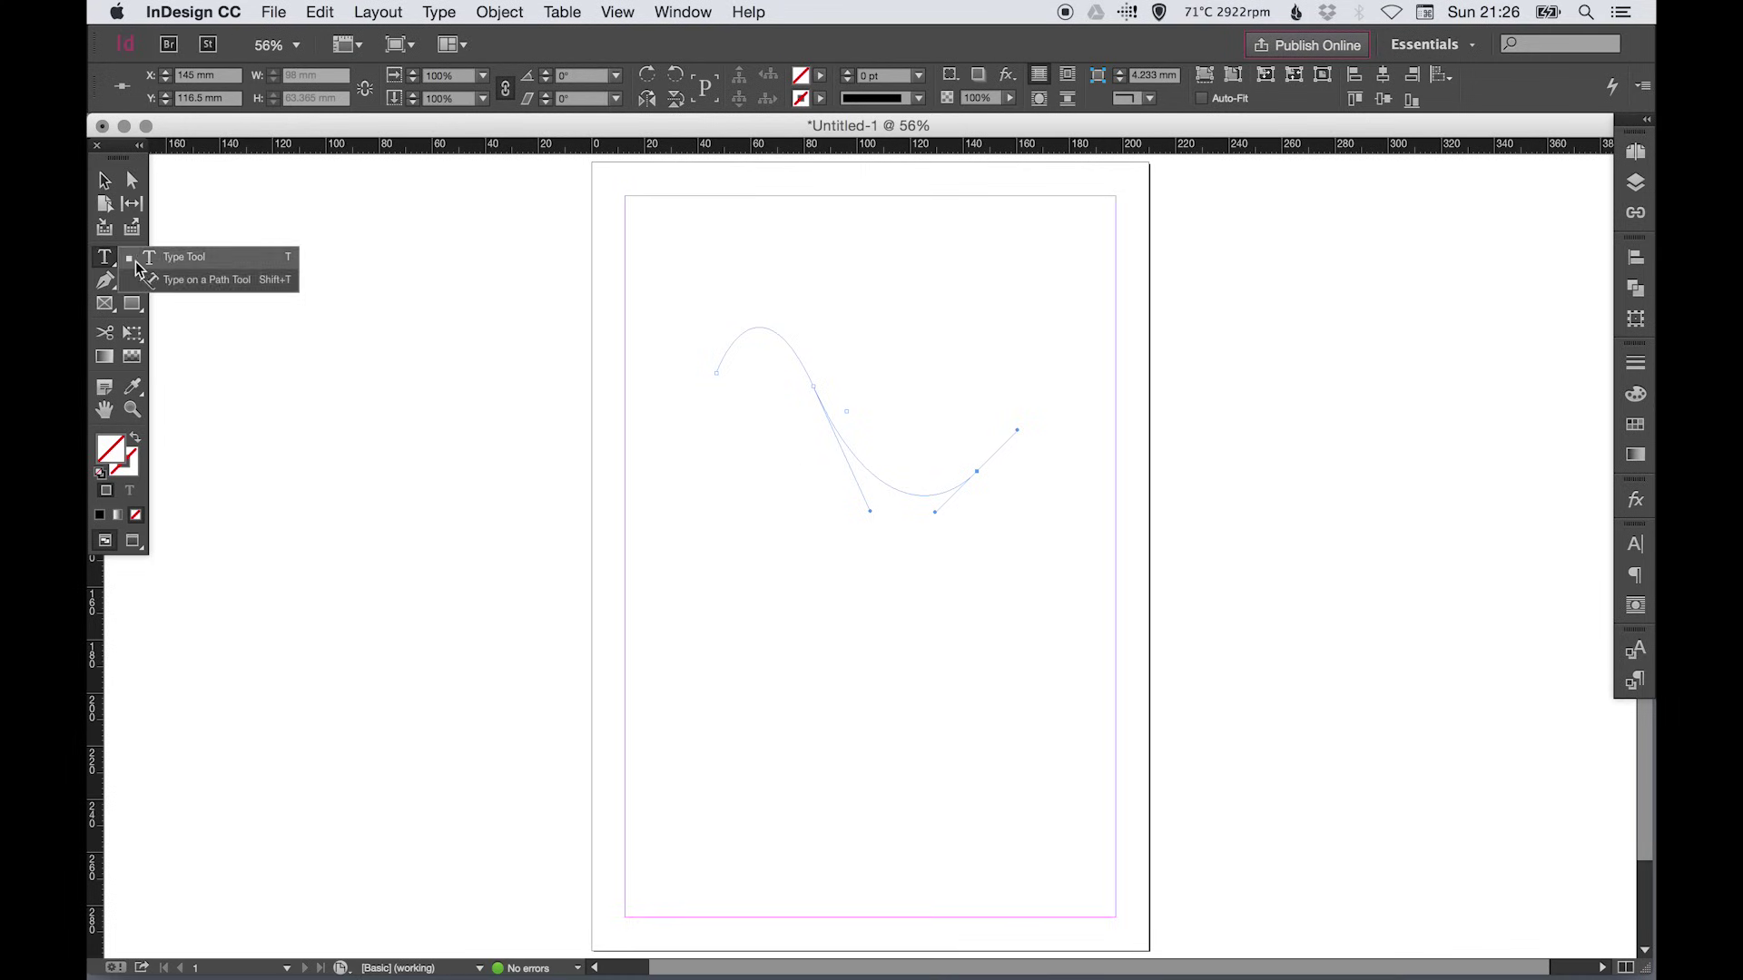
{"action": "left_click", "coordinate": [198, 281]}
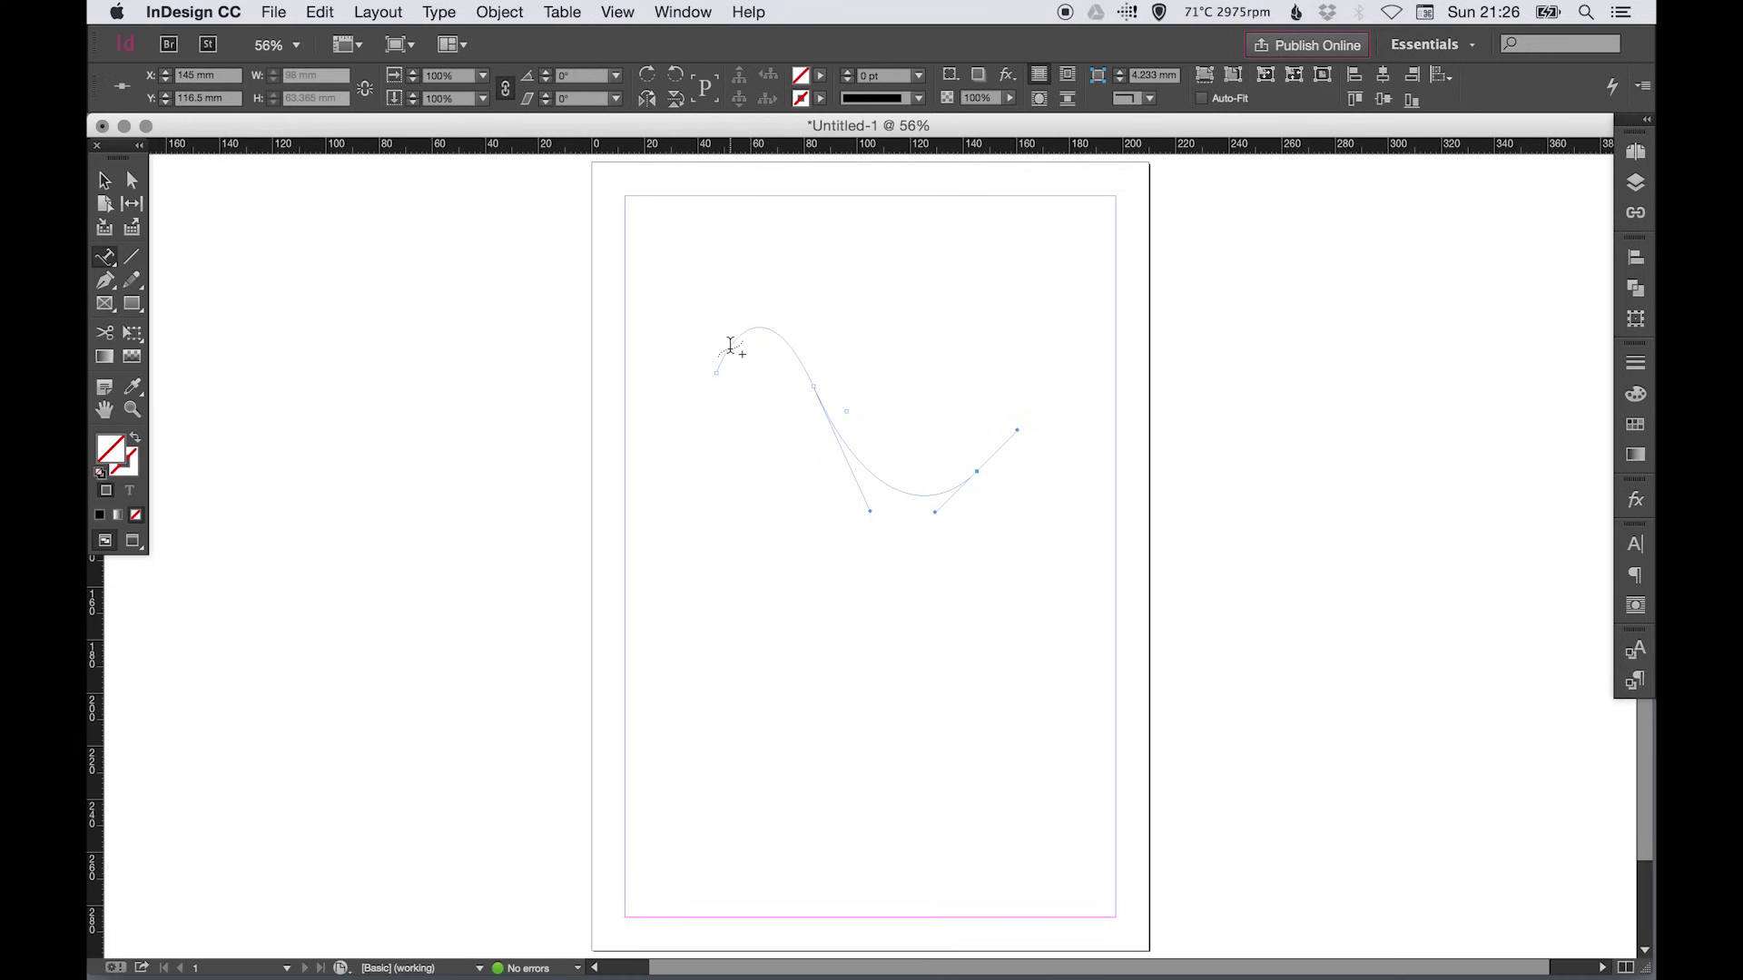
{"action": "left_click", "coordinate": [730, 344]}
{"action": "type", "text": "sdsdsf"}
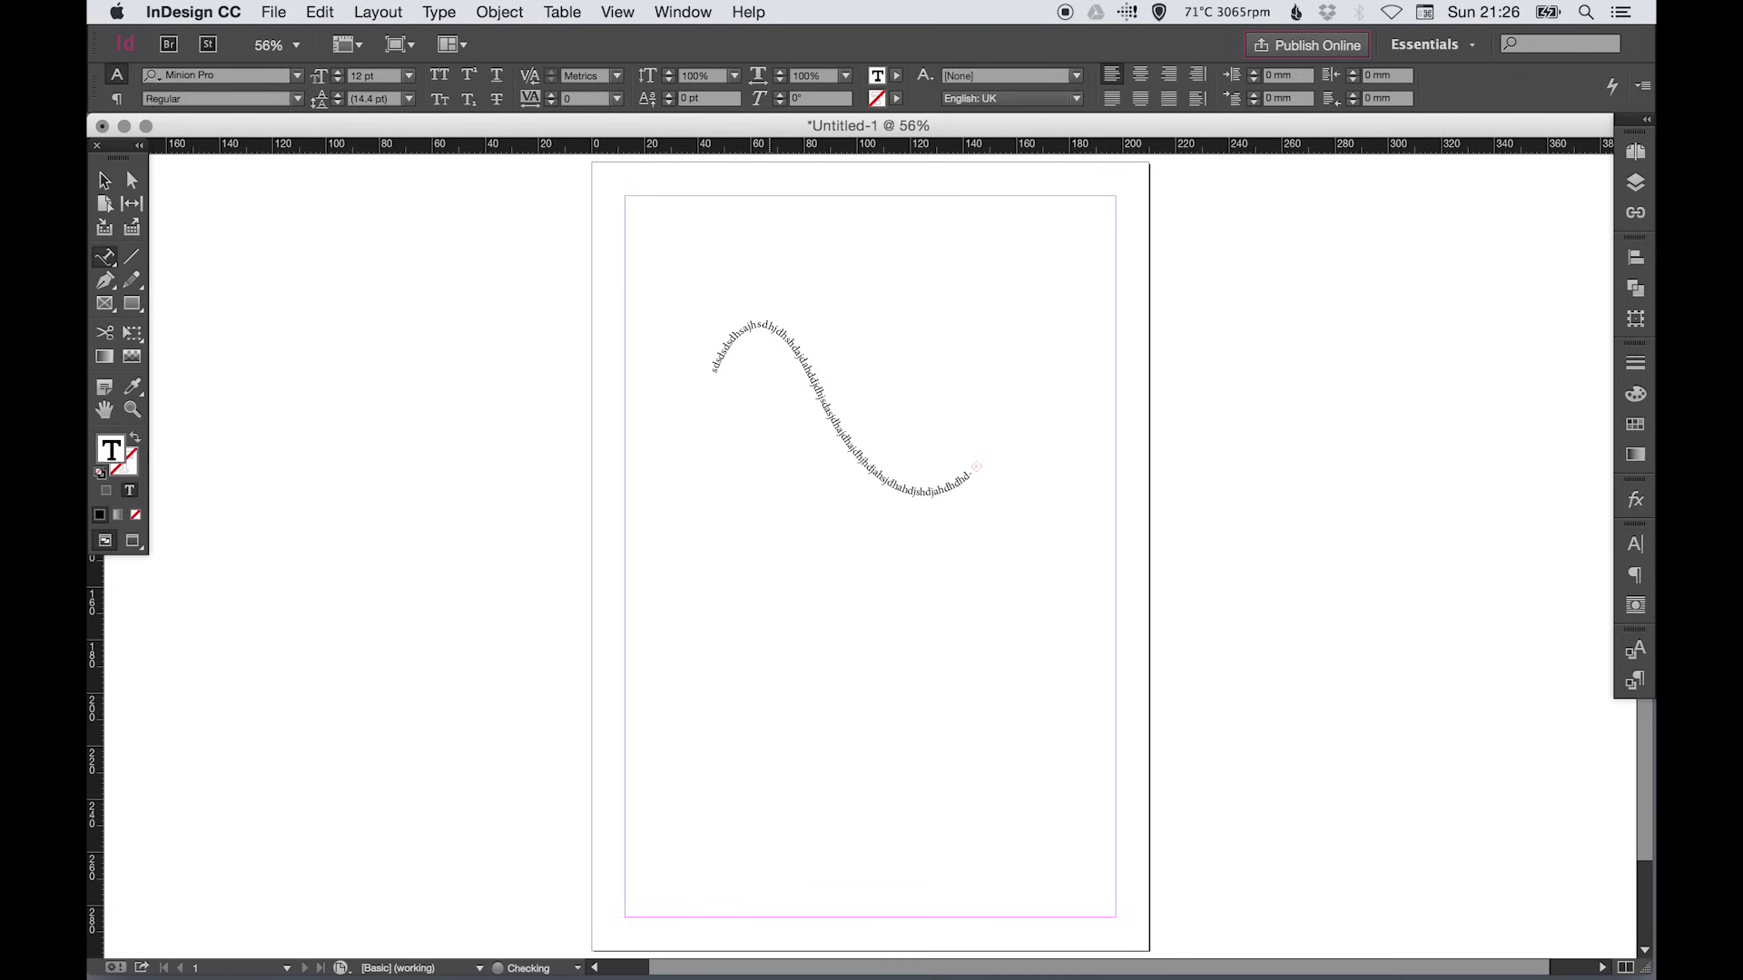
{"action": "key", "text": "Escape"}
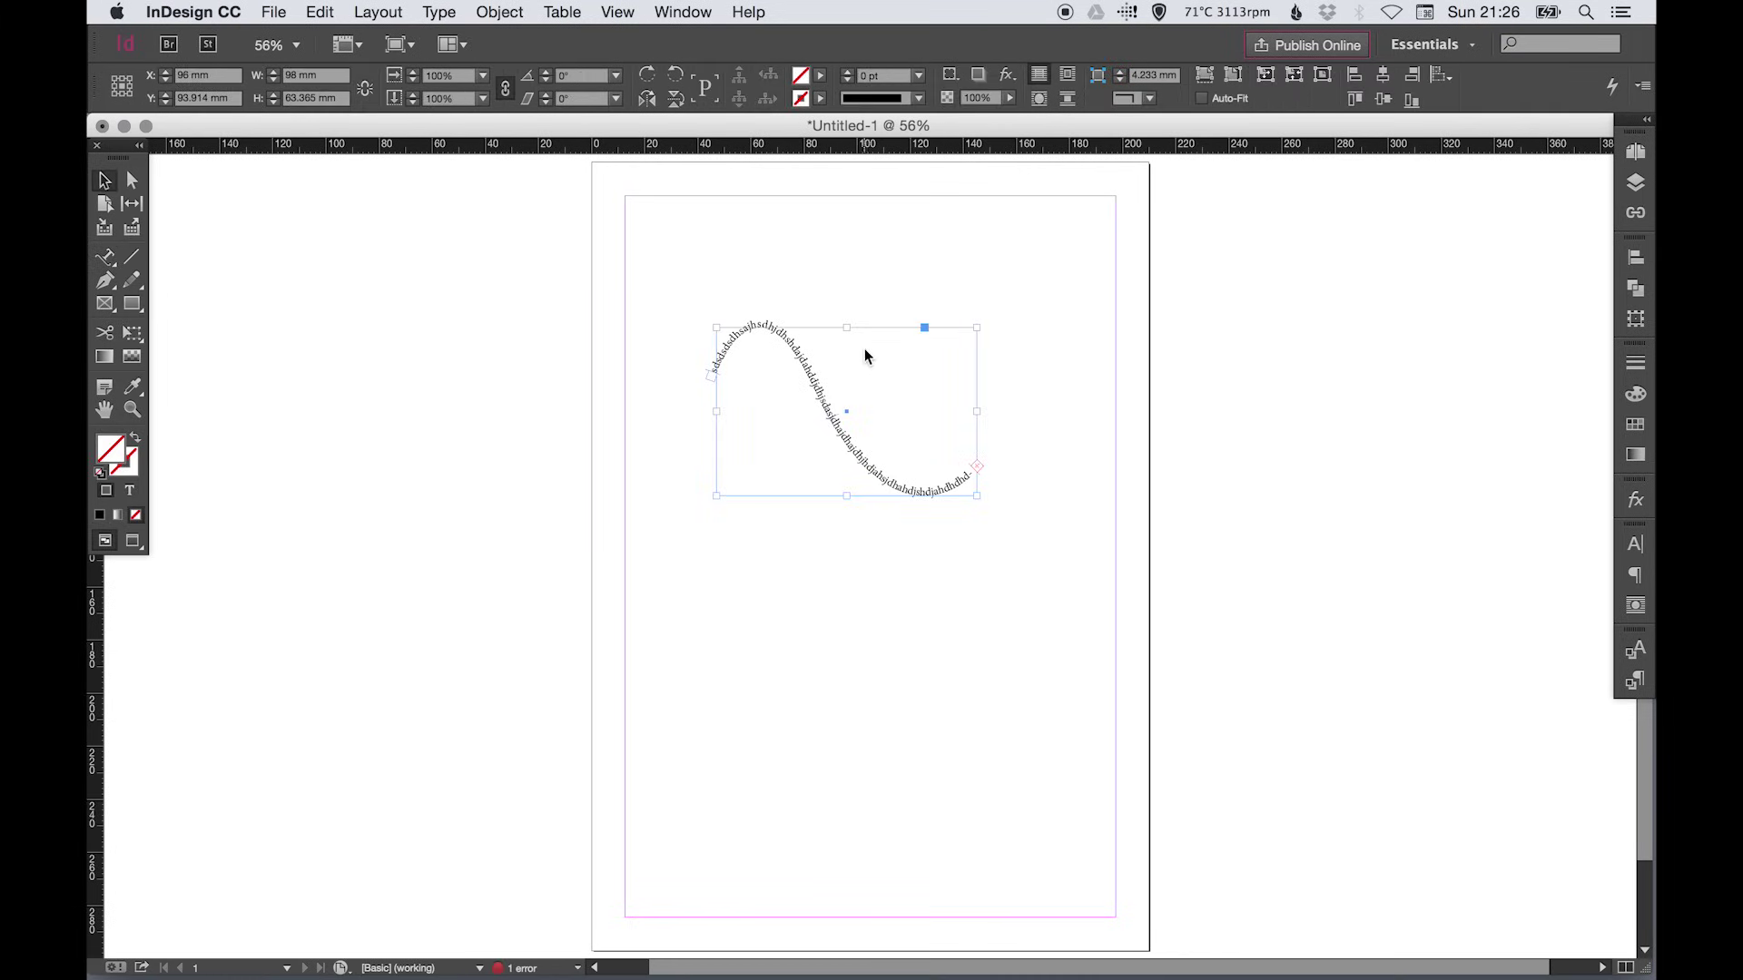
{"action": "key", "text": "BackSpace"}
Step: Draw a diagonal straight line down the page with the Line tool
{"action": "left_click_drag", "start_coordinate": [107, 259], "coordinate": [132, 259]}
{"action": "left_click", "coordinate": [130, 255]}
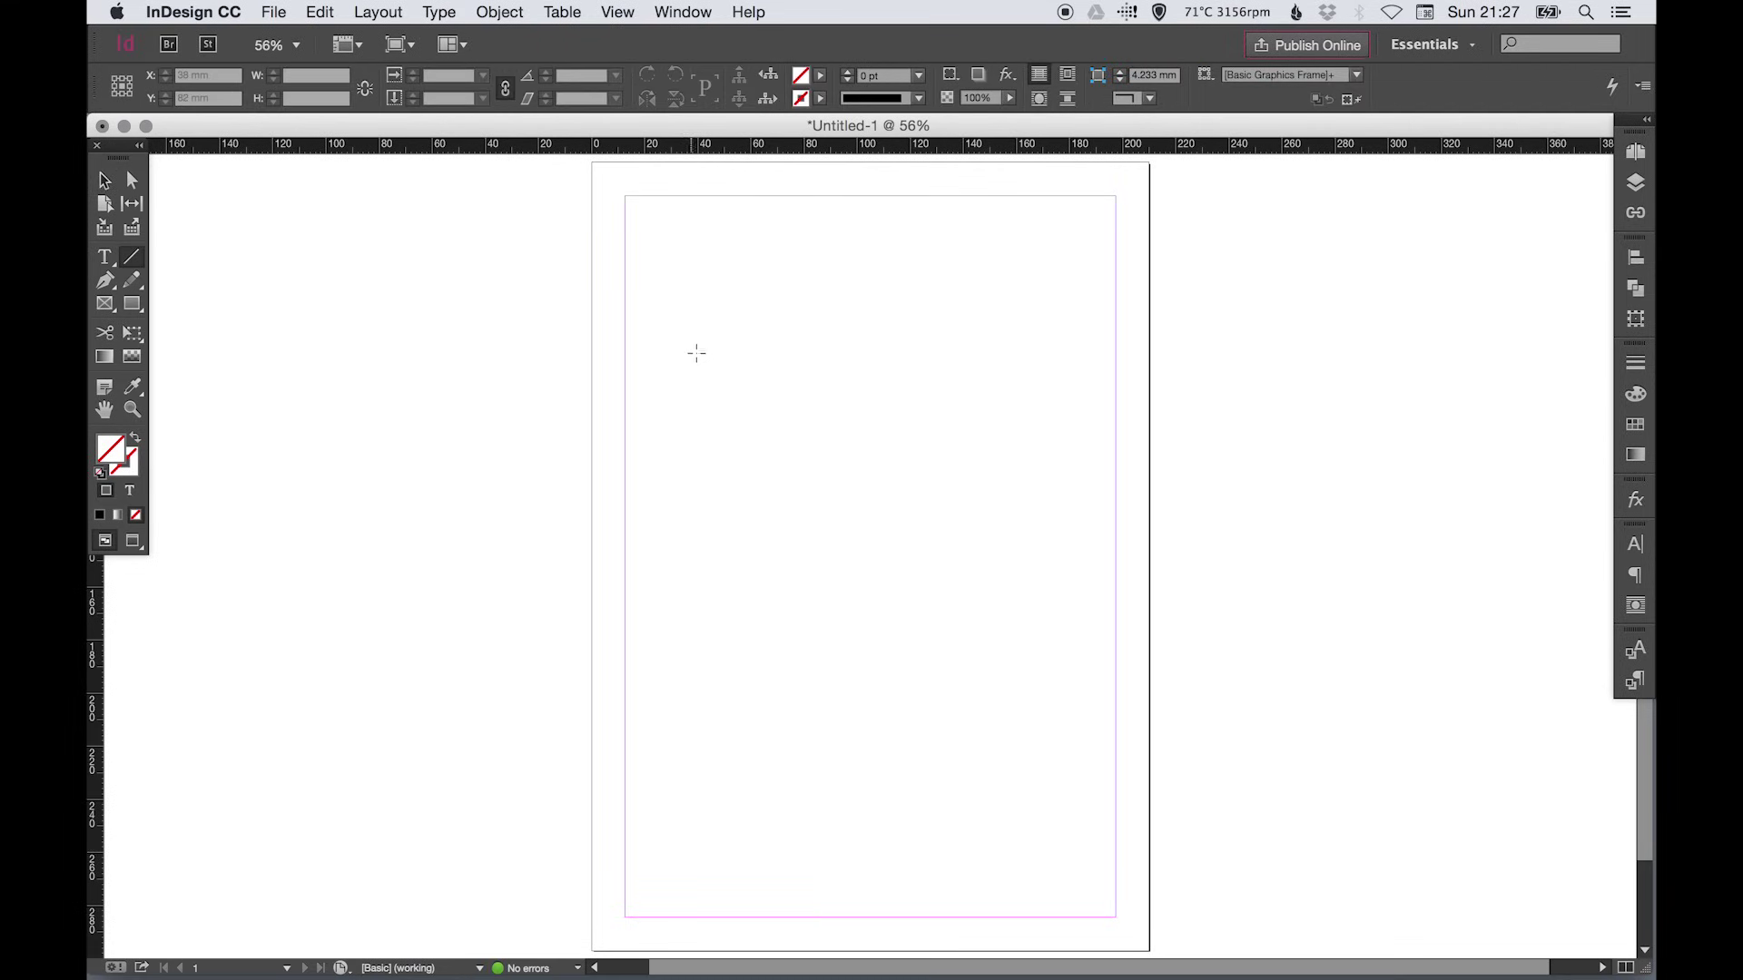
{"action": "left_click_drag", "start_coordinate": [697, 350], "coordinate": [983, 669]}
{"action": "key", "text": "v"}
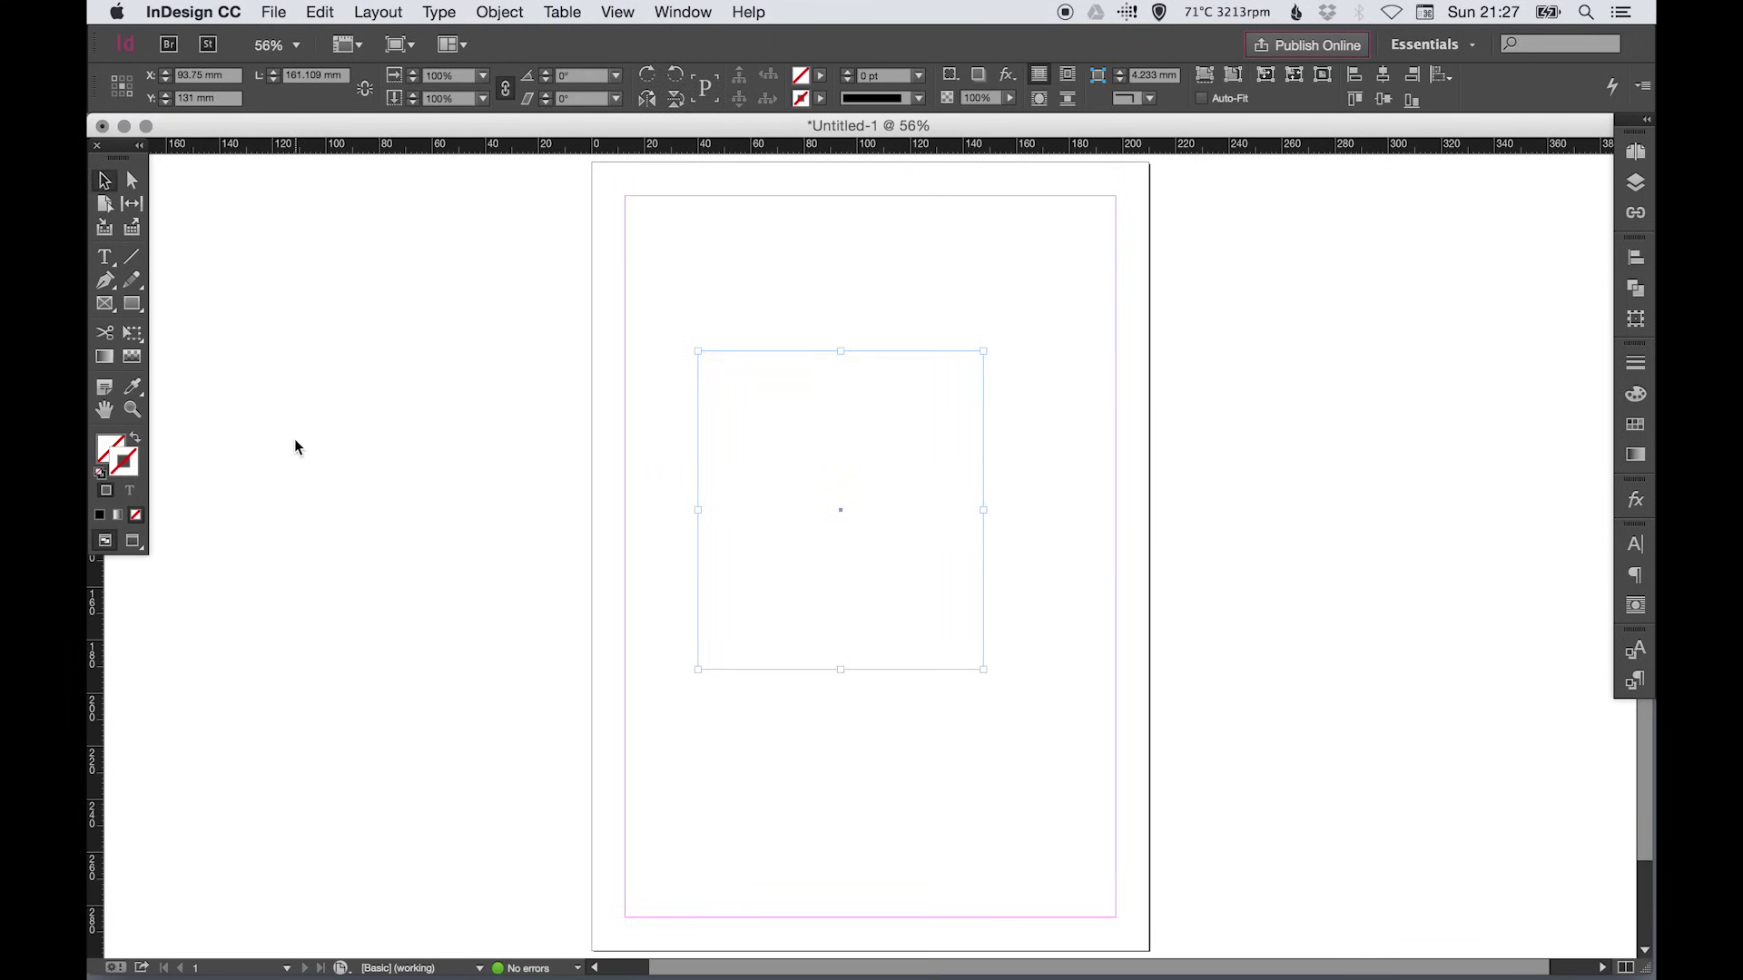
Step: Give the line a black 9 pt stroke, then delete it
{"action": "left_click", "coordinate": [1635, 424]}
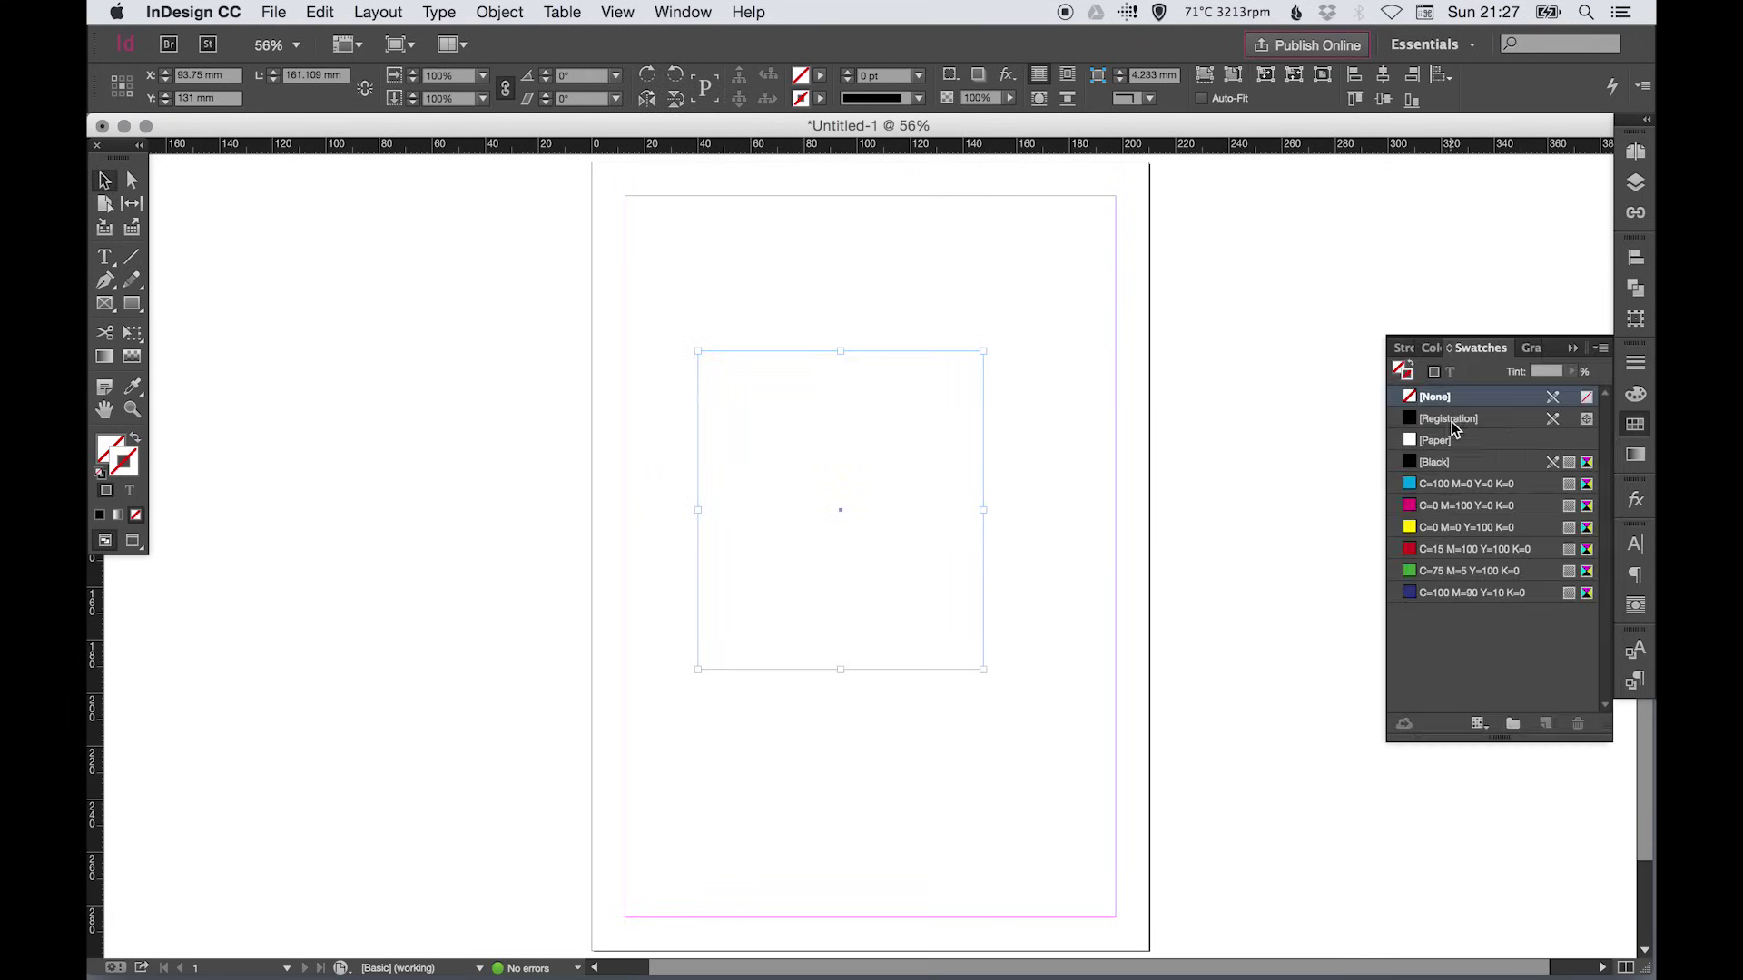
{"action": "left_click", "coordinate": [1443, 462]}
{"action": "left_click", "coordinate": [1635, 362]}
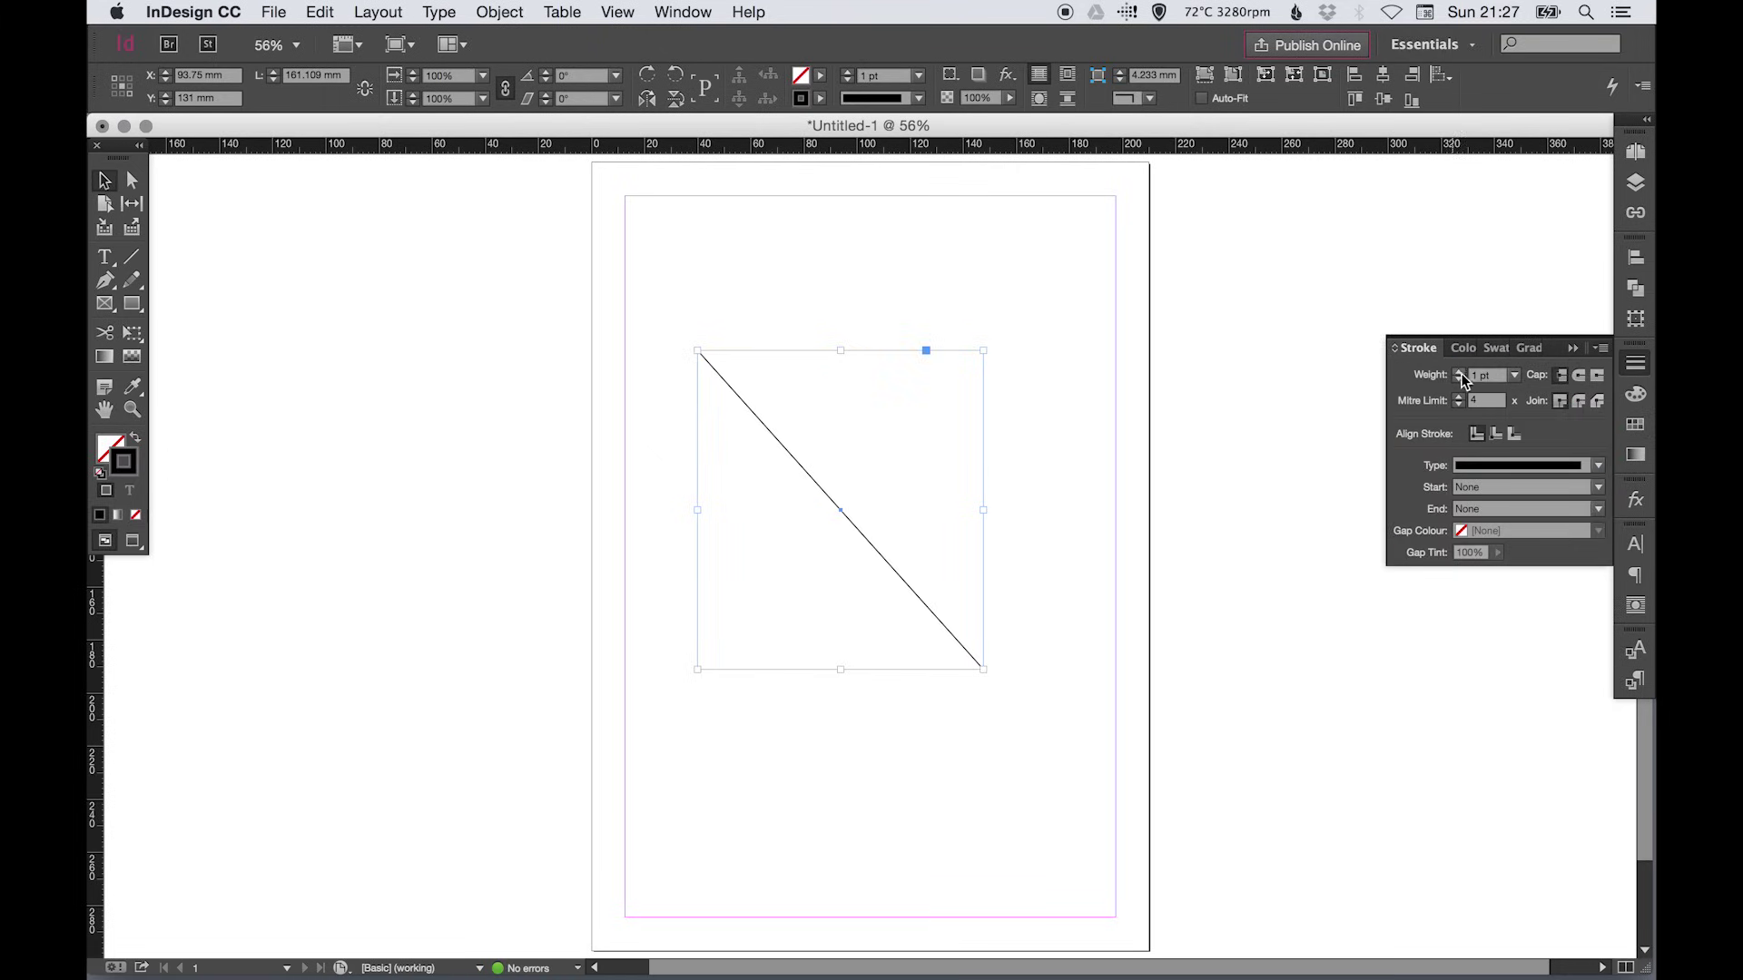
{"action": "left_click", "coordinate": [1458, 371]}
{"action": "left_click", "coordinate": [1457, 371]}
{"action": "left_click", "coordinate": [1458, 371]}
{"action": "left_click", "coordinate": [1458, 371]}
{"action": "left_click", "coordinate": [1458, 371]}
{"action": "left_click", "coordinate": [1458, 371]}
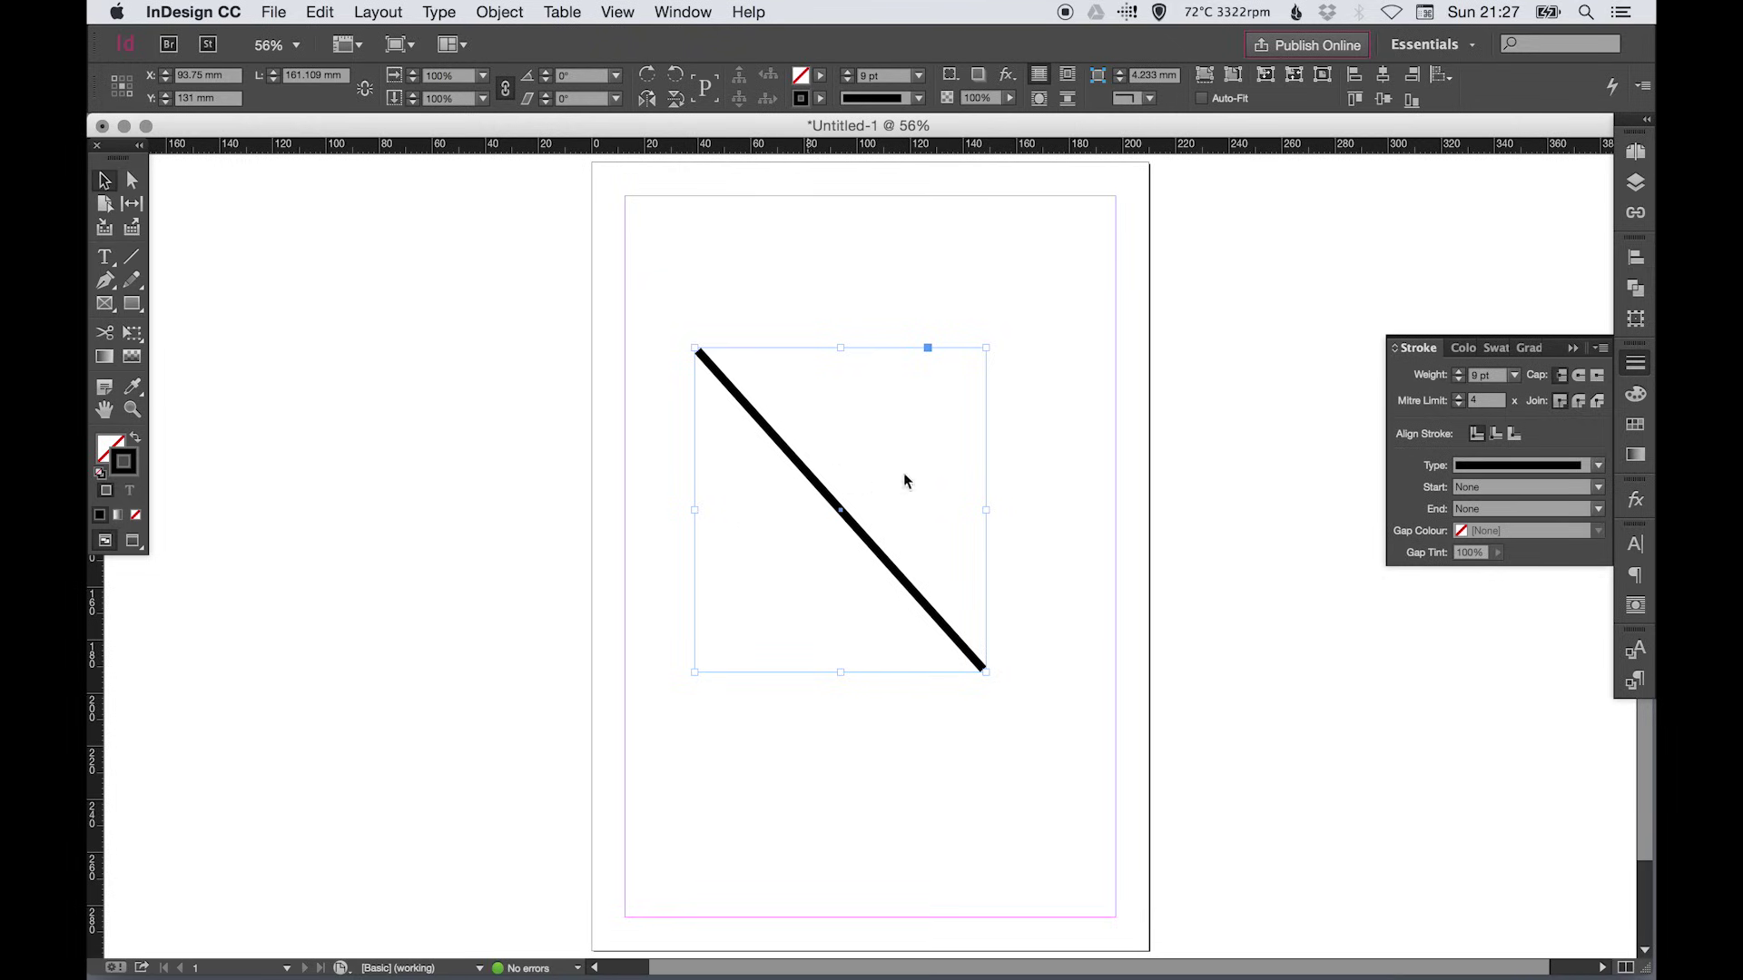
{"action": "left_click", "coordinate": [1635, 362]}
{"action": "key", "text": "Delete"}
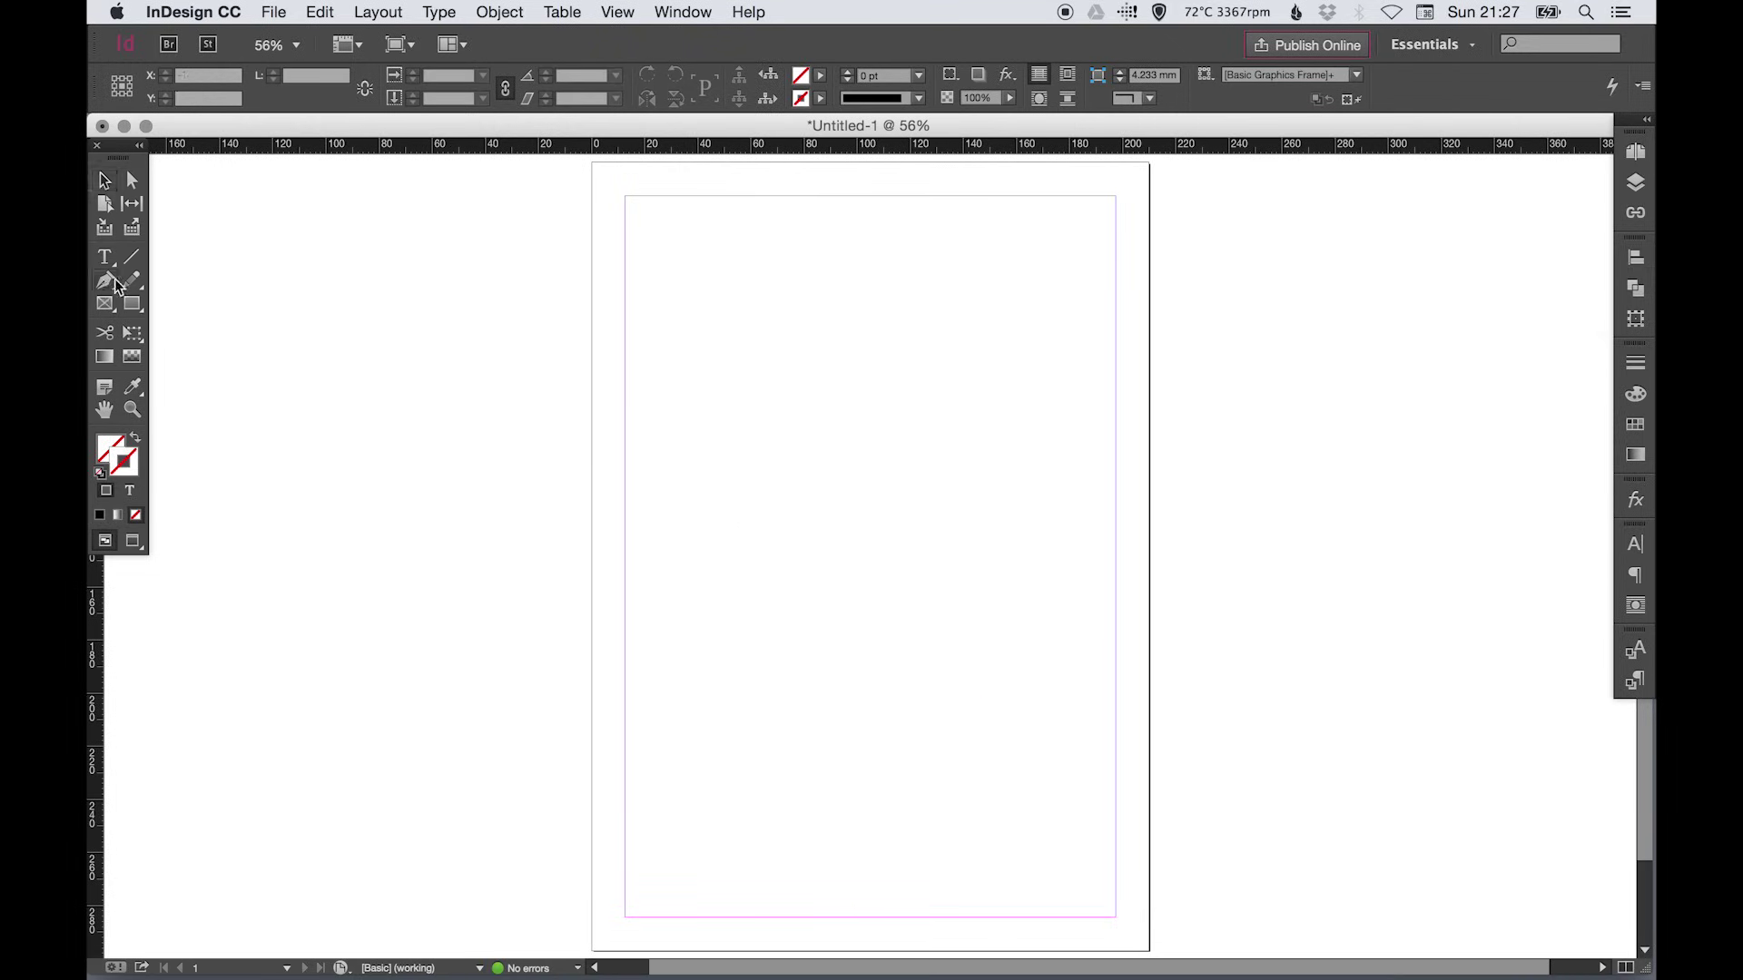
Step: Draw a large closed freeform path of curved anchors with the basic Pen tool
{"action": "left_click_drag", "start_coordinate": [107, 287], "coordinate": [131, 290]}
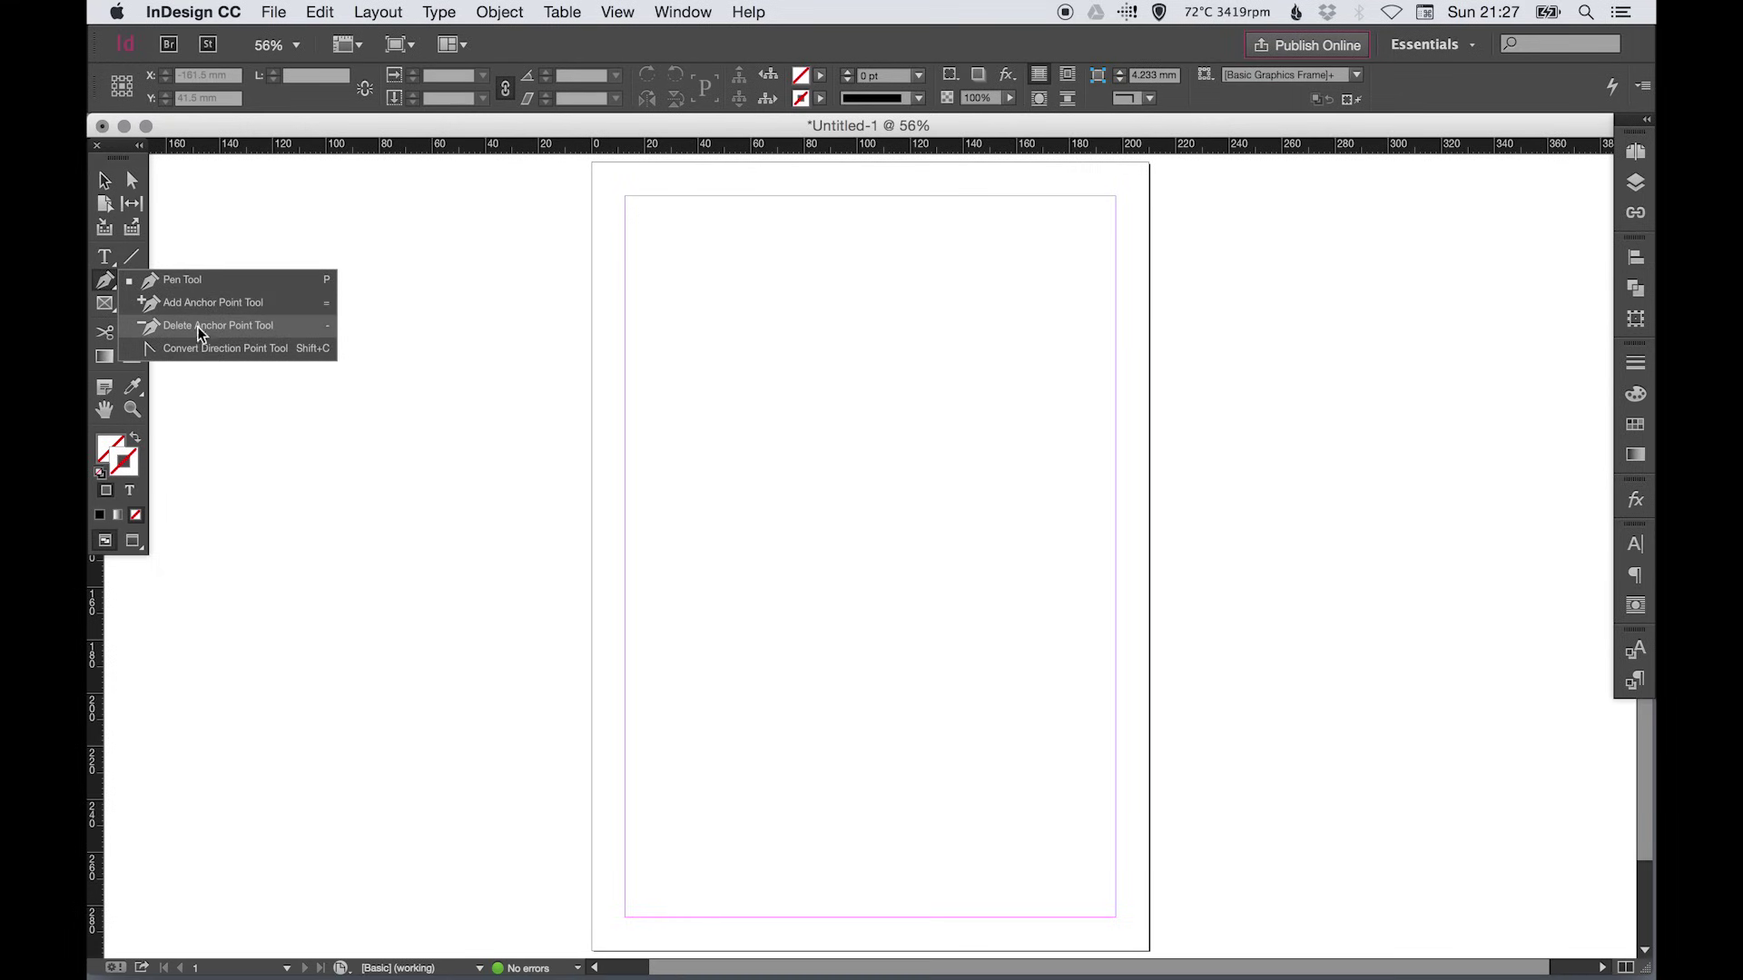
{"action": "left_click", "coordinate": [187, 281]}
{"action": "left_click_drag", "start_coordinate": [694, 365], "coordinate": [732, 333]}
{"action": "left_click_drag", "start_coordinate": [934, 322], "coordinate": [946, 425]}
{"action": "left_click_drag", "start_coordinate": [1023, 492], "coordinate": [1044, 506]}
{"action": "left_click_drag", "start_coordinate": [1061, 670], "coordinate": [1027, 693]}
{"action": "left_click_drag", "start_coordinate": [947, 764], "coordinate": [910, 679]}
{"action": "left_click_drag", "start_coordinate": [927, 619], "coordinate": [744, 363]}
{"action": "left_click_drag", "start_coordinate": [710, 422], "coordinate": [680, 406]}
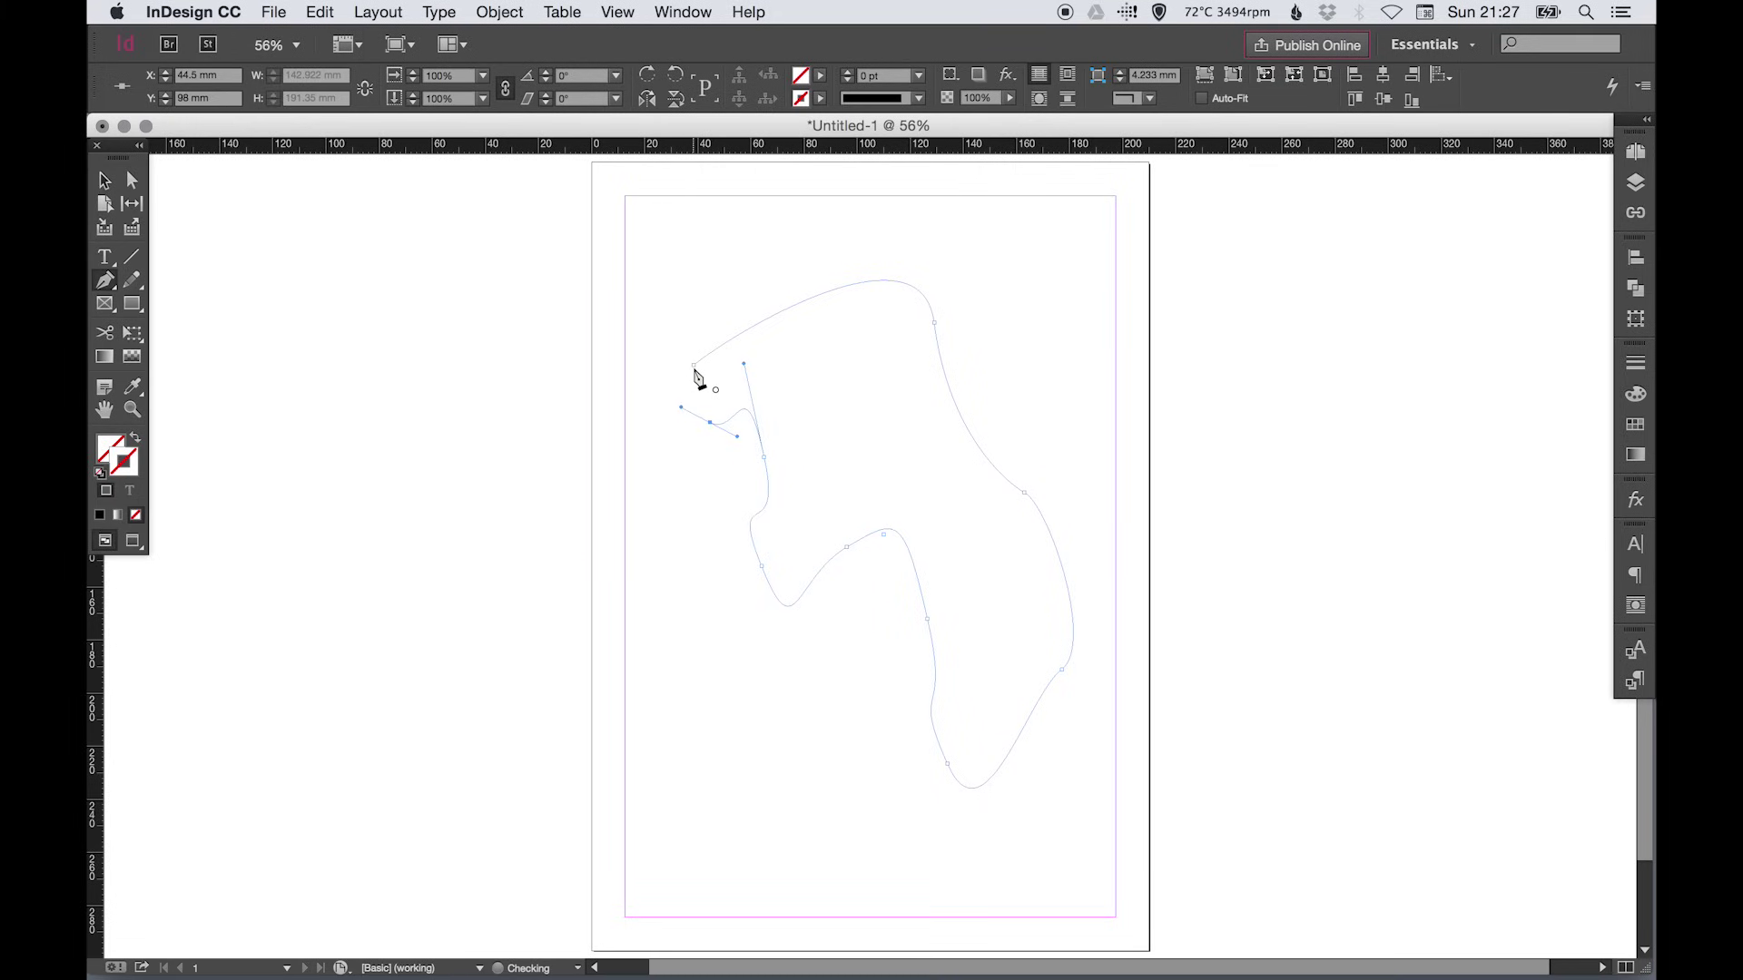
{"action": "left_click", "coordinate": [694, 366]}
Step: Fill the closed freeform shape with [Black] from the Swatches panel
{"action": "key", "text": "v"}
{"action": "left_click", "coordinate": [102, 454]}
{"action": "left_click", "coordinate": [1636, 425]}
{"action": "left_click", "coordinate": [1437, 463]}
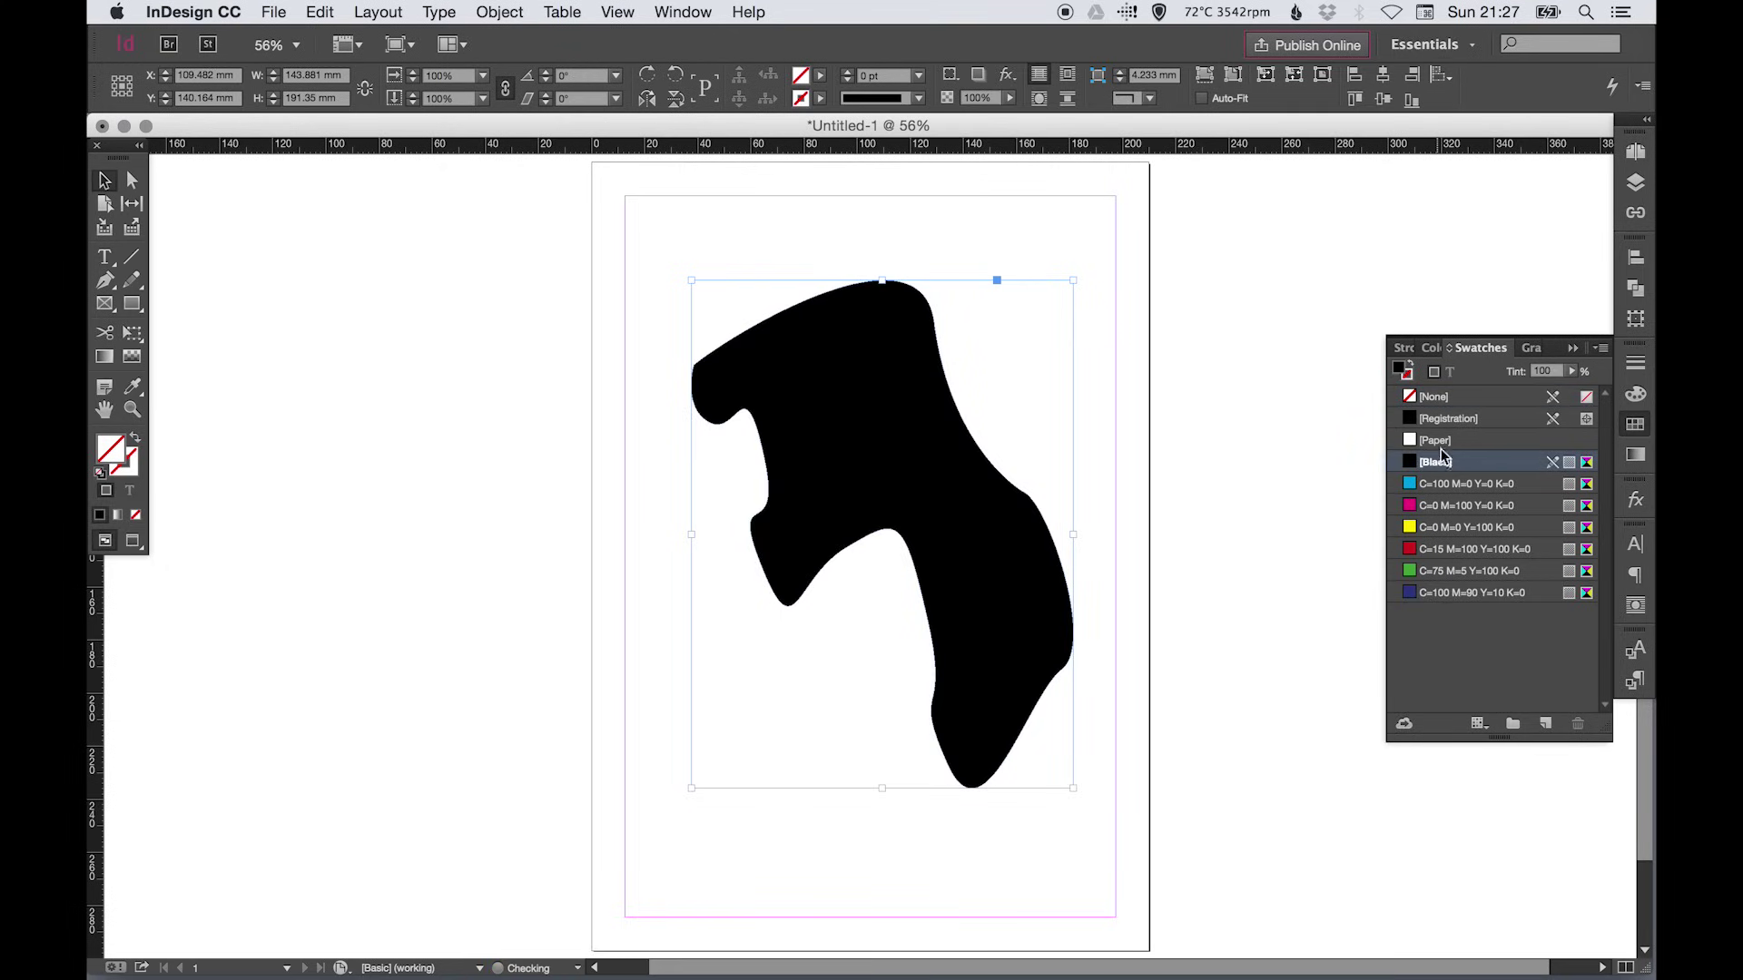
{"action": "left_click", "coordinate": [735, 498]}
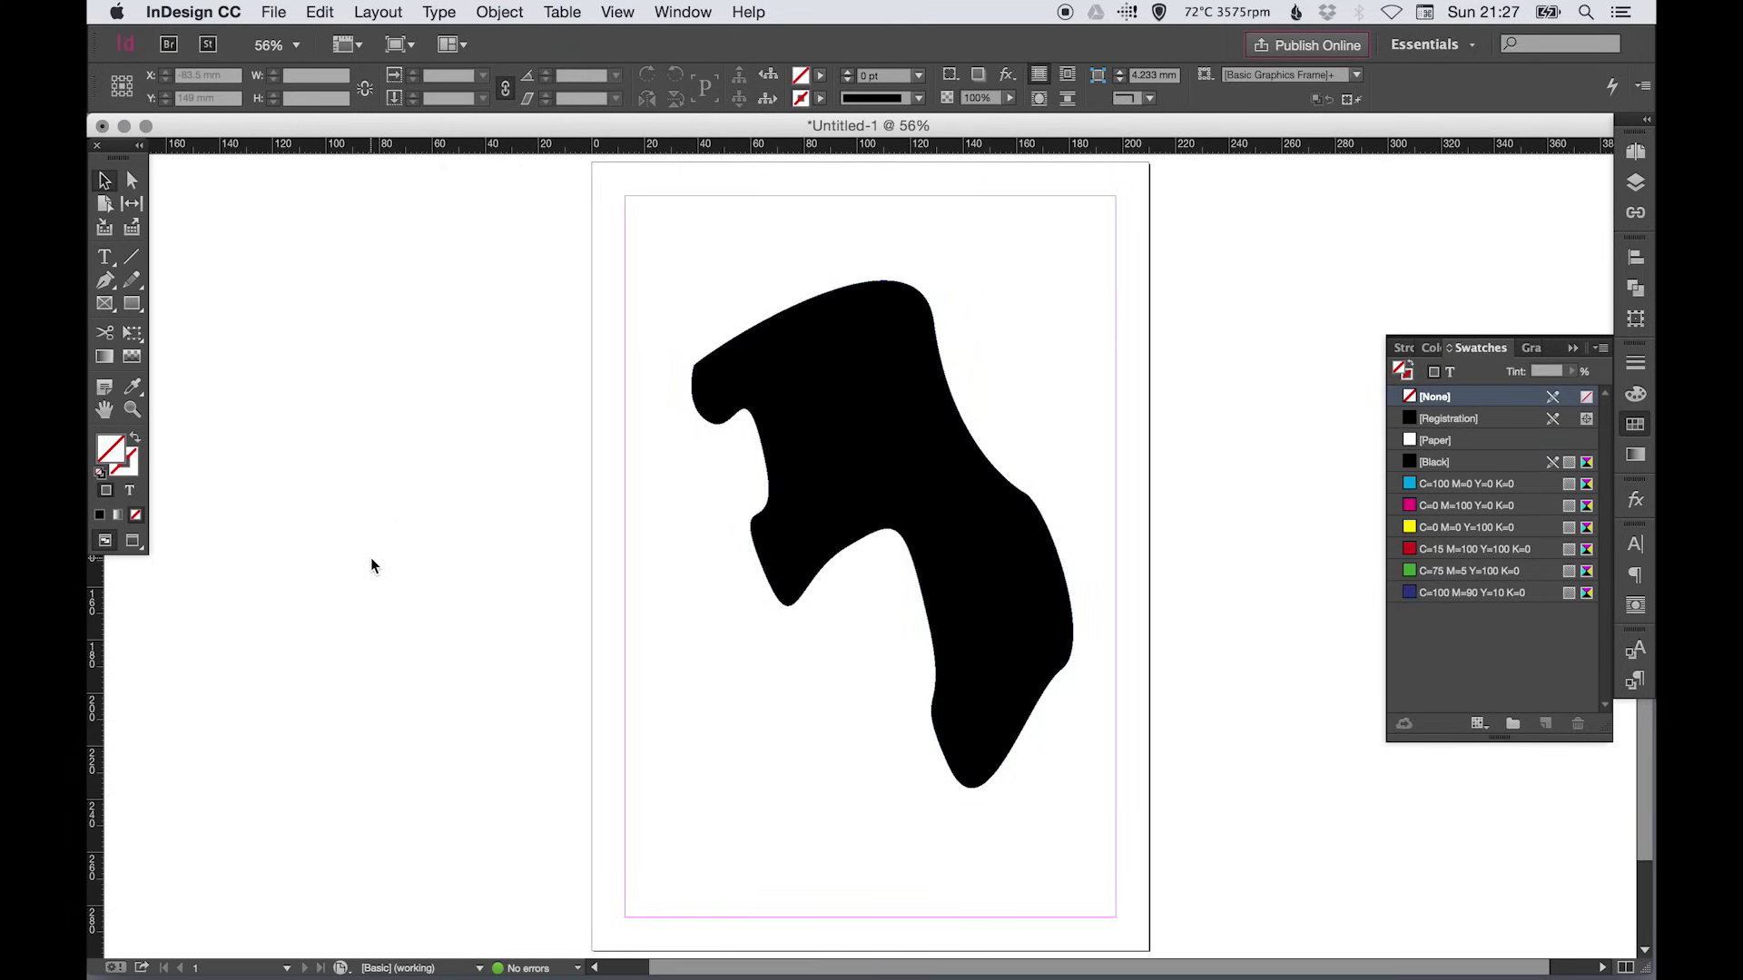
Step: Give the black freeform shape a thick yellow stroke
{"action": "left_click", "coordinate": [114, 453]}
{"action": "left_click", "coordinate": [829, 363]}
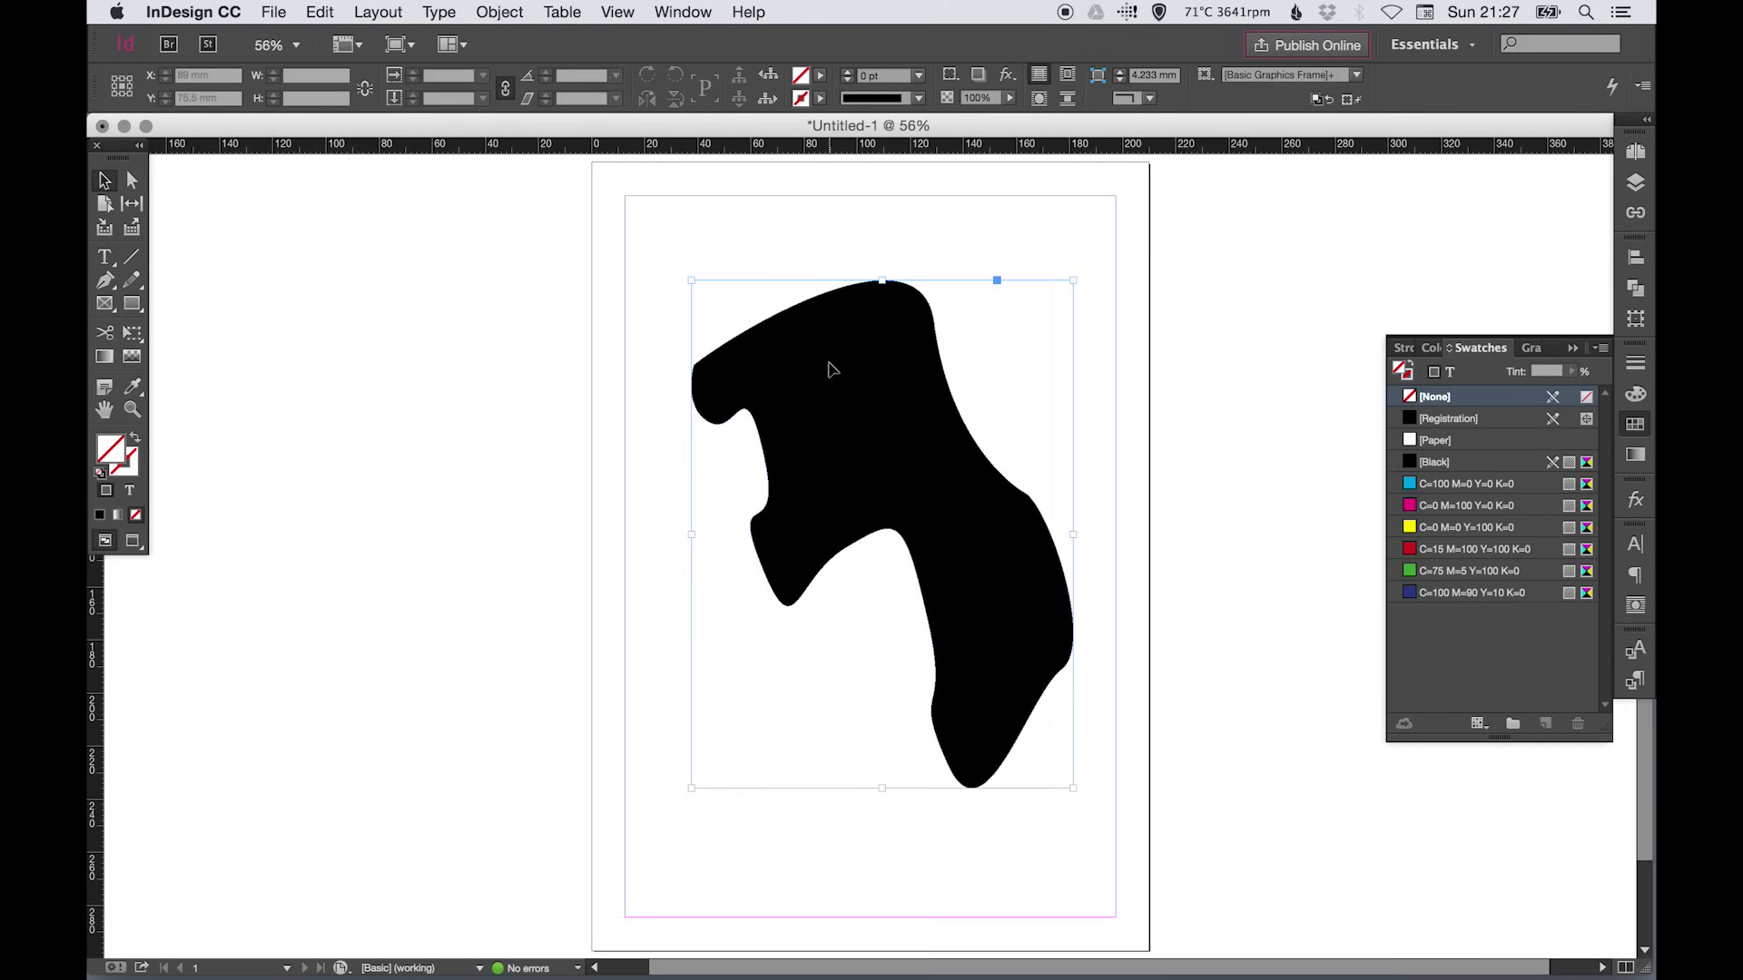
{"action": "left_click", "coordinate": [133, 470]}
{"action": "left_click", "coordinate": [1485, 527]}
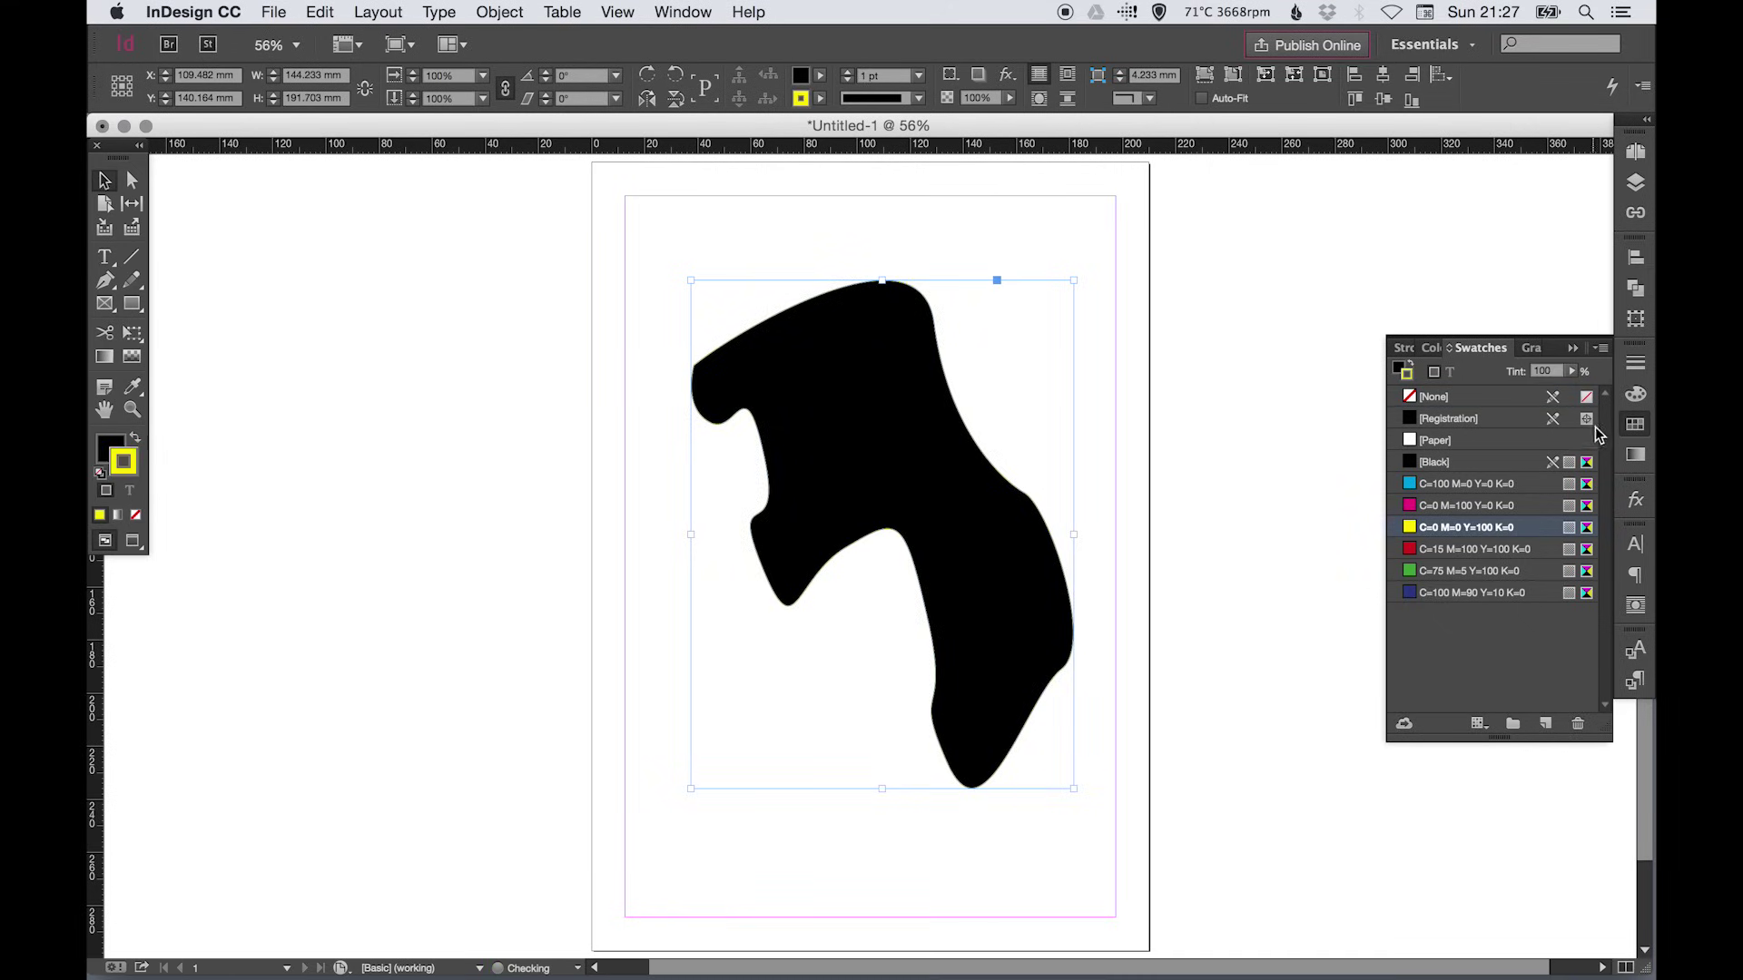
{"action": "left_click", "coordinate": [1634, 363]}
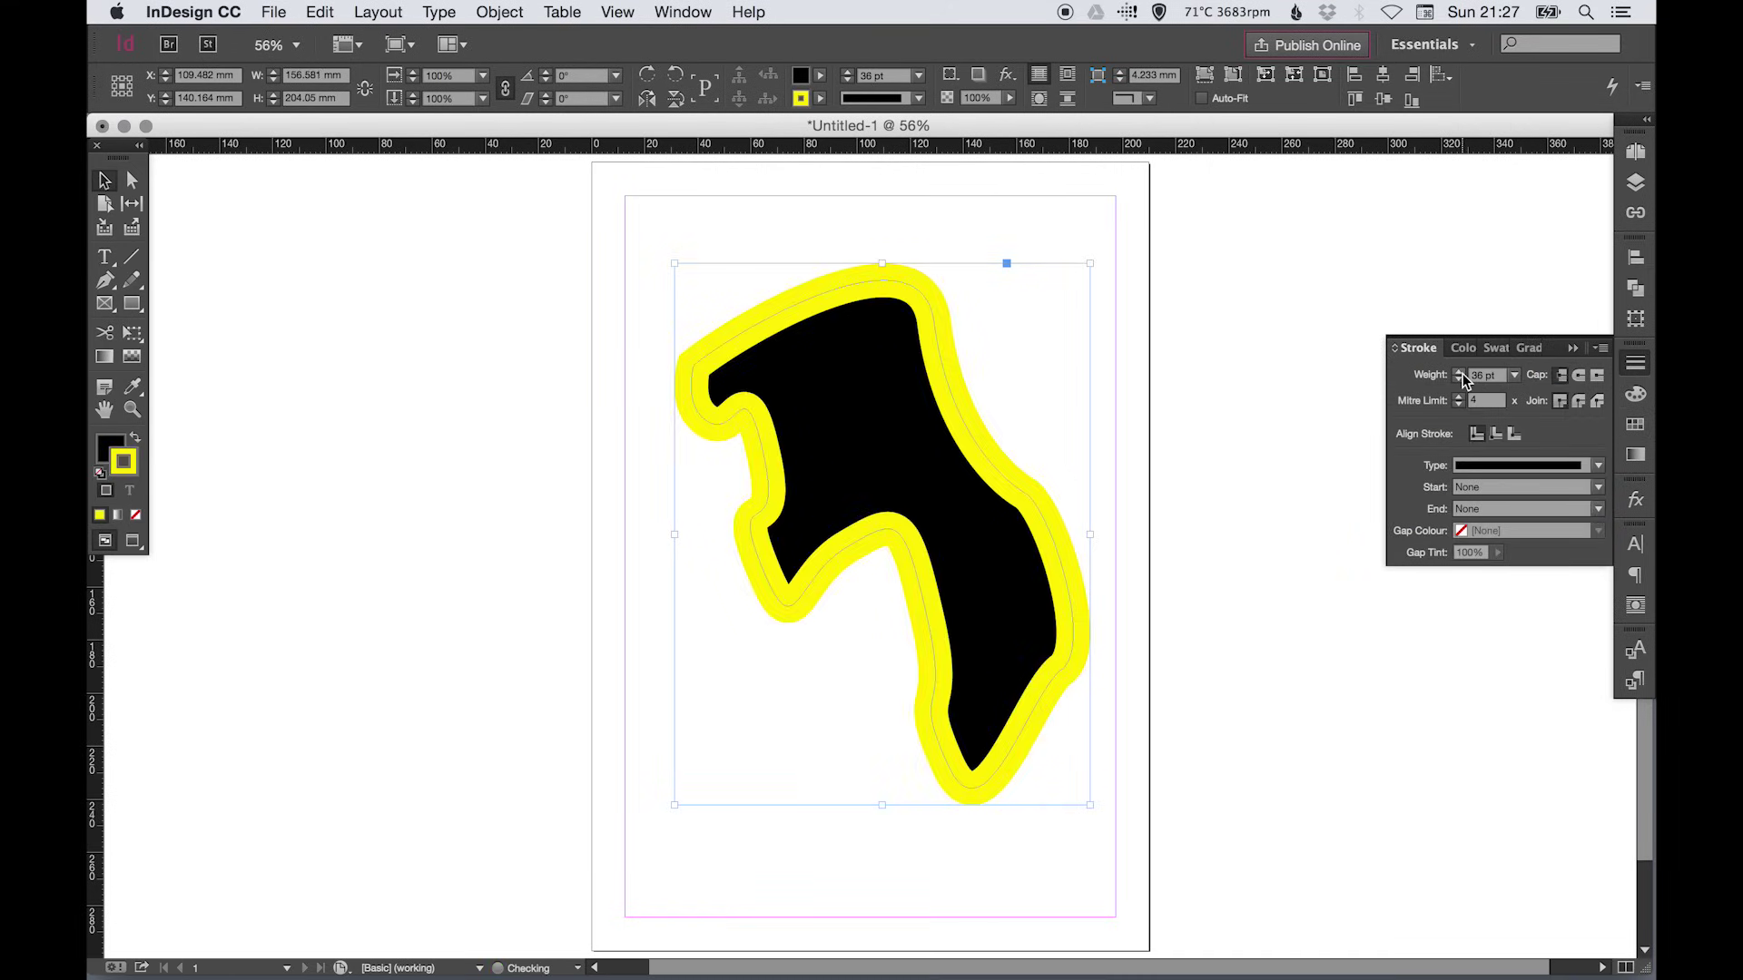
{"action": "left_click", "coordinate": [1342, 389]}
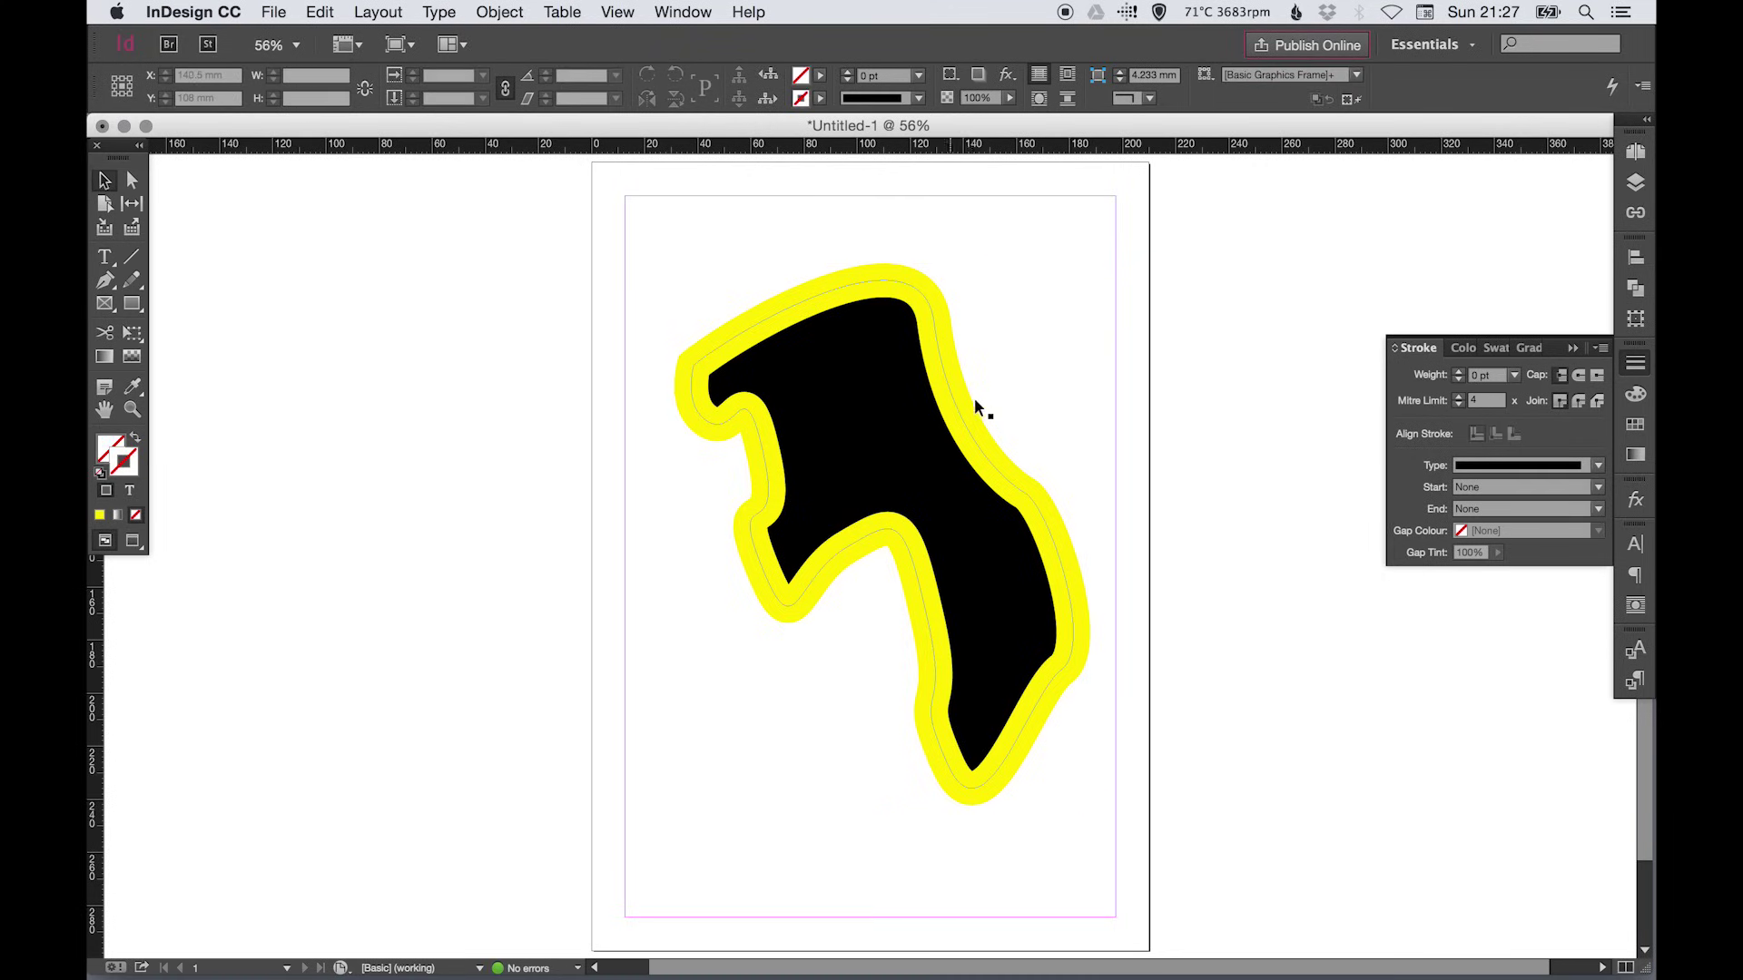
Step: Set the shape's fill to None, then marquee-select the yellow path and delete it
{"action": "left_click", "coordinate": [949, 434]}
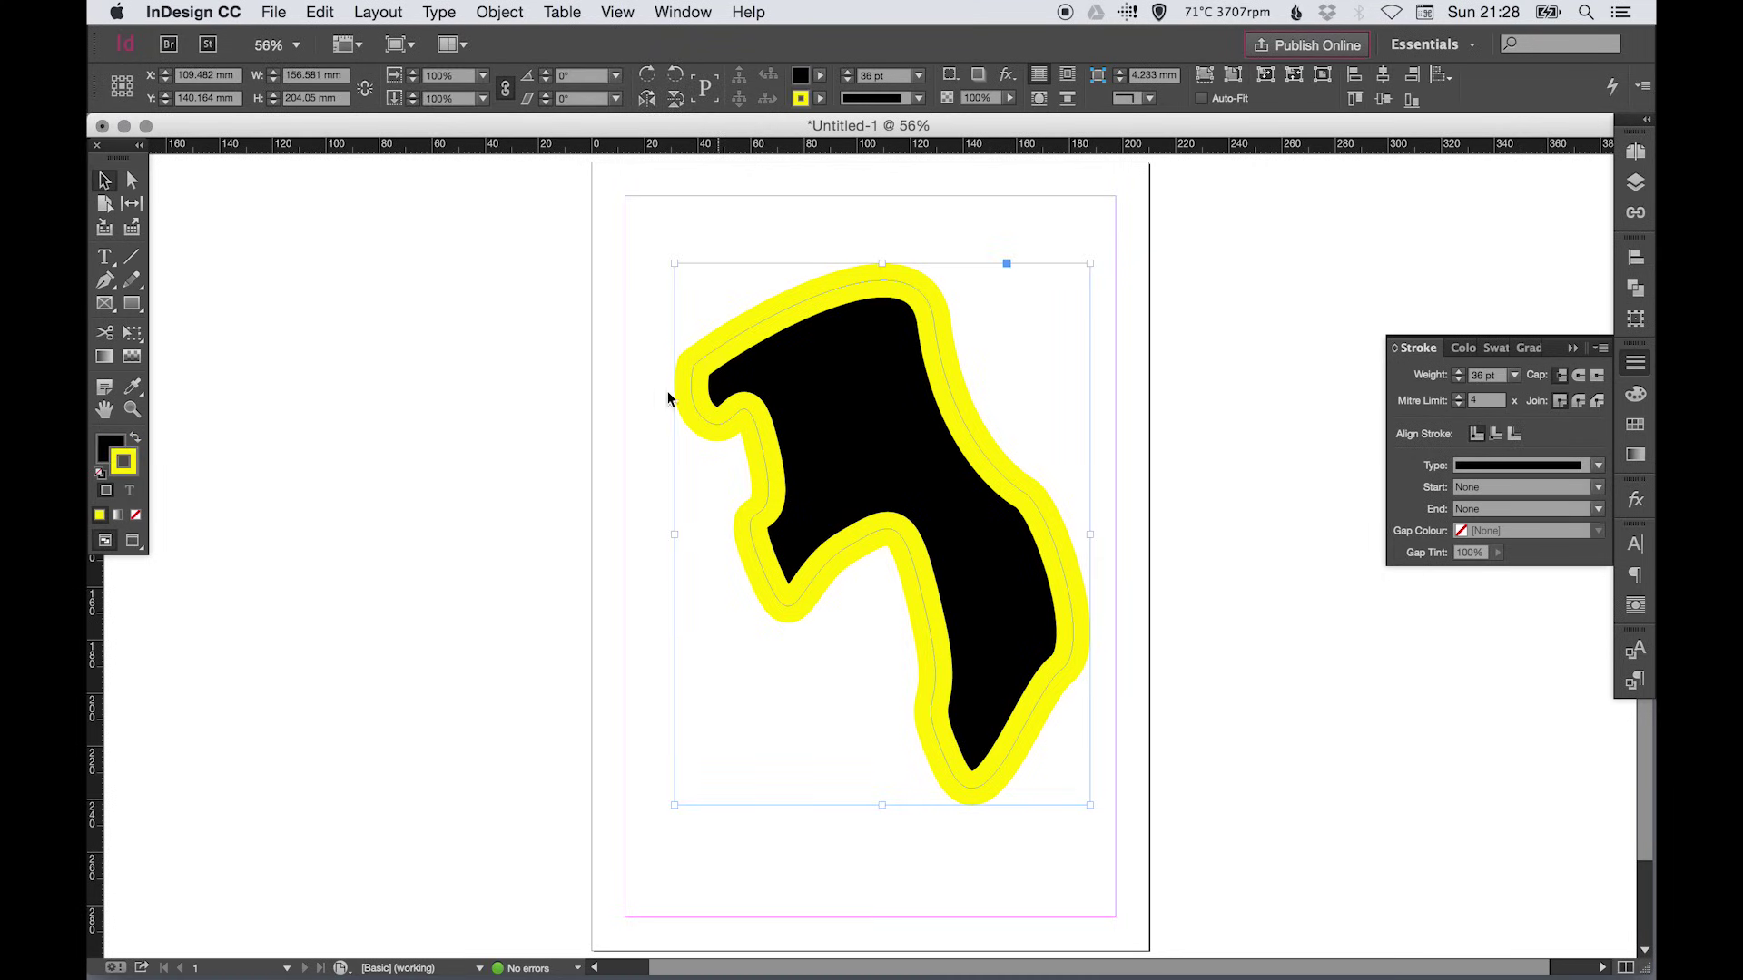
{"action": "left_click", "coordinate": [100, 452]}
{"action": "left_click", "coordinate": [135, 514]}
{"action": "left_click", "coordinate": [385, 401]}
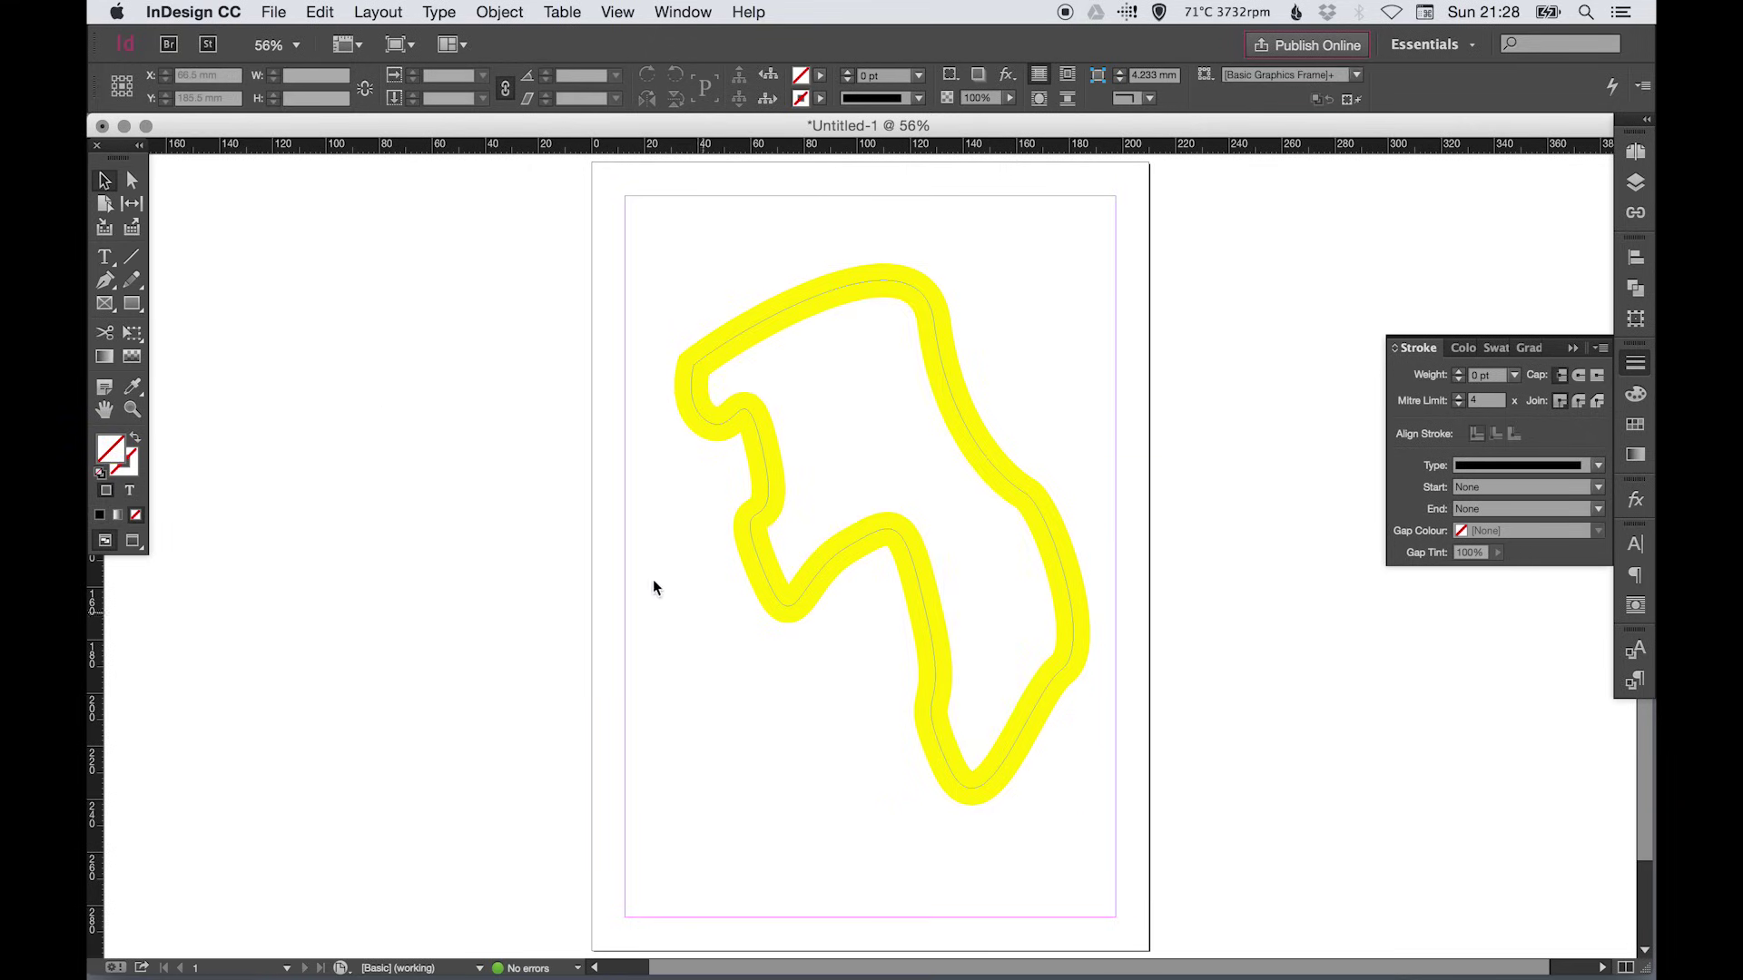
{"action": "left_click_drag", "start_coordinate": [626, 317], "coordinate": [939, 476]}
{"action": "key", "text": "Delete"}
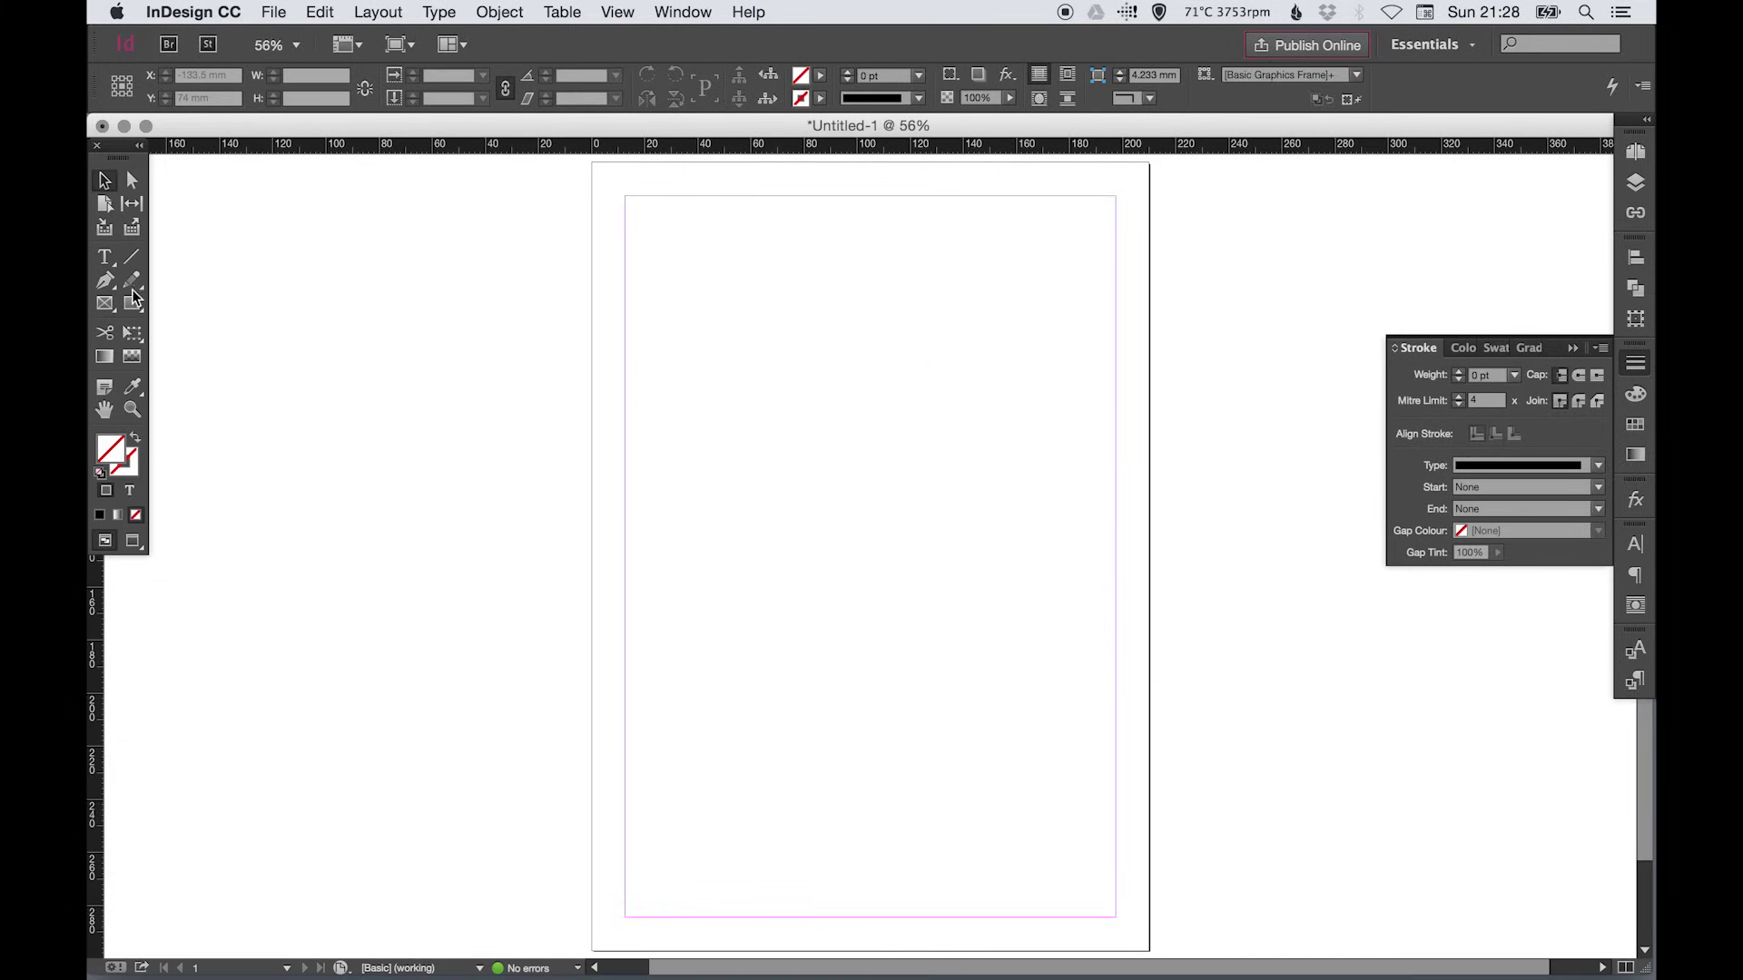
Step: Draw a squiggly line down the page with the Pencil tool and give it a cyan stroke
{"action": "left_click", "coordinate": [135, 282]}
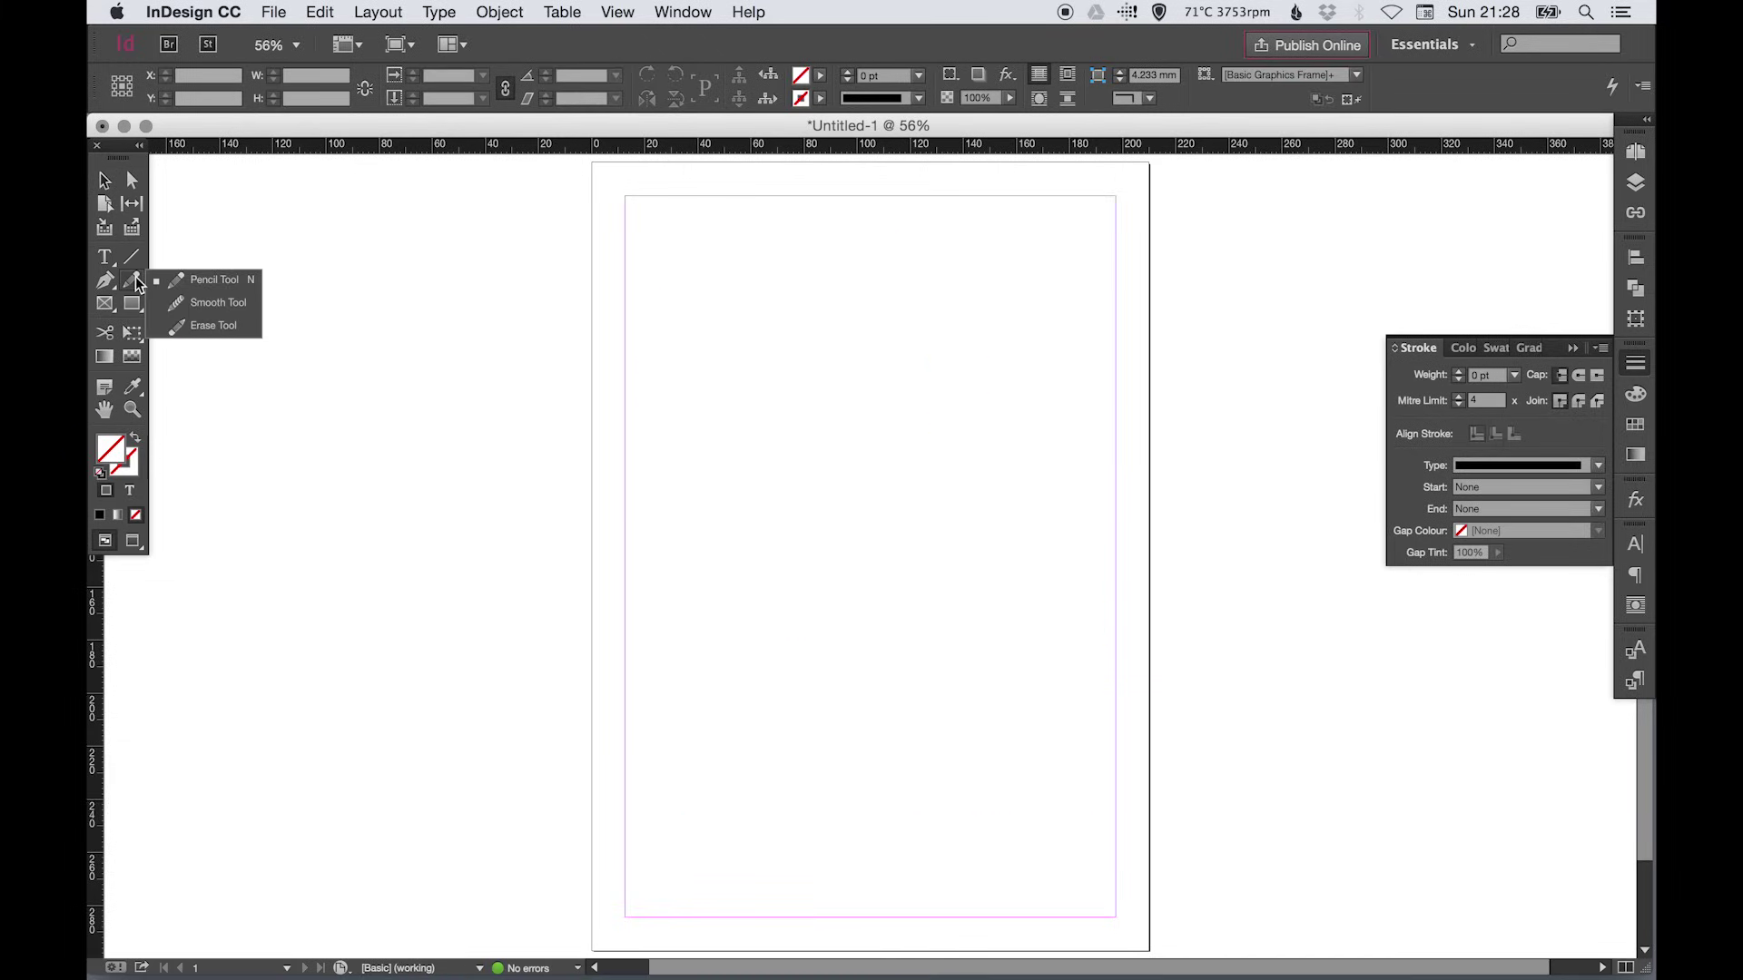
{"action": "left_click", "coordinate": [201, 279]}
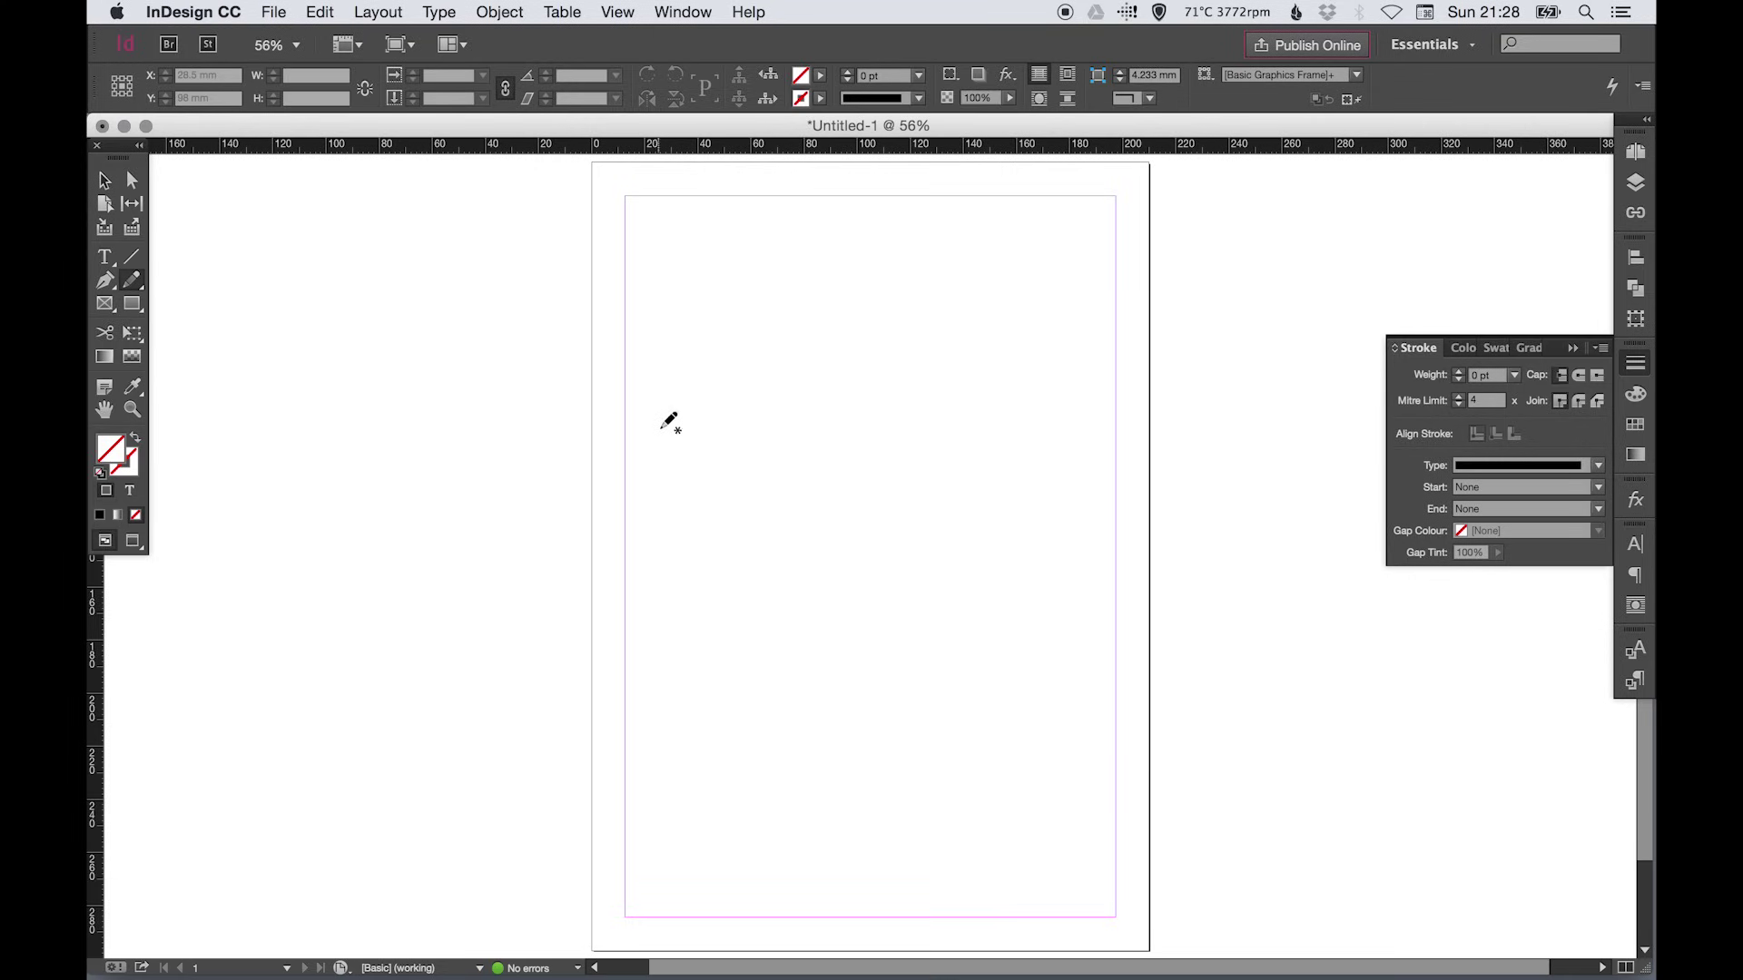
{"action": "mouse_move", "coordinate": [687, 422]}
{"action": "left_mouse_down"}
{"action": "mouse_move", "coordinate": [809, 339]}
{"action": "mouse_move", "coordinate": [972, 508]}
{"action": "mouse_move", "coordinate": [797, 706]}
{"action": "mouse_move", "coordinate": [842, 803]}
{"action": "left_mouse_up"}
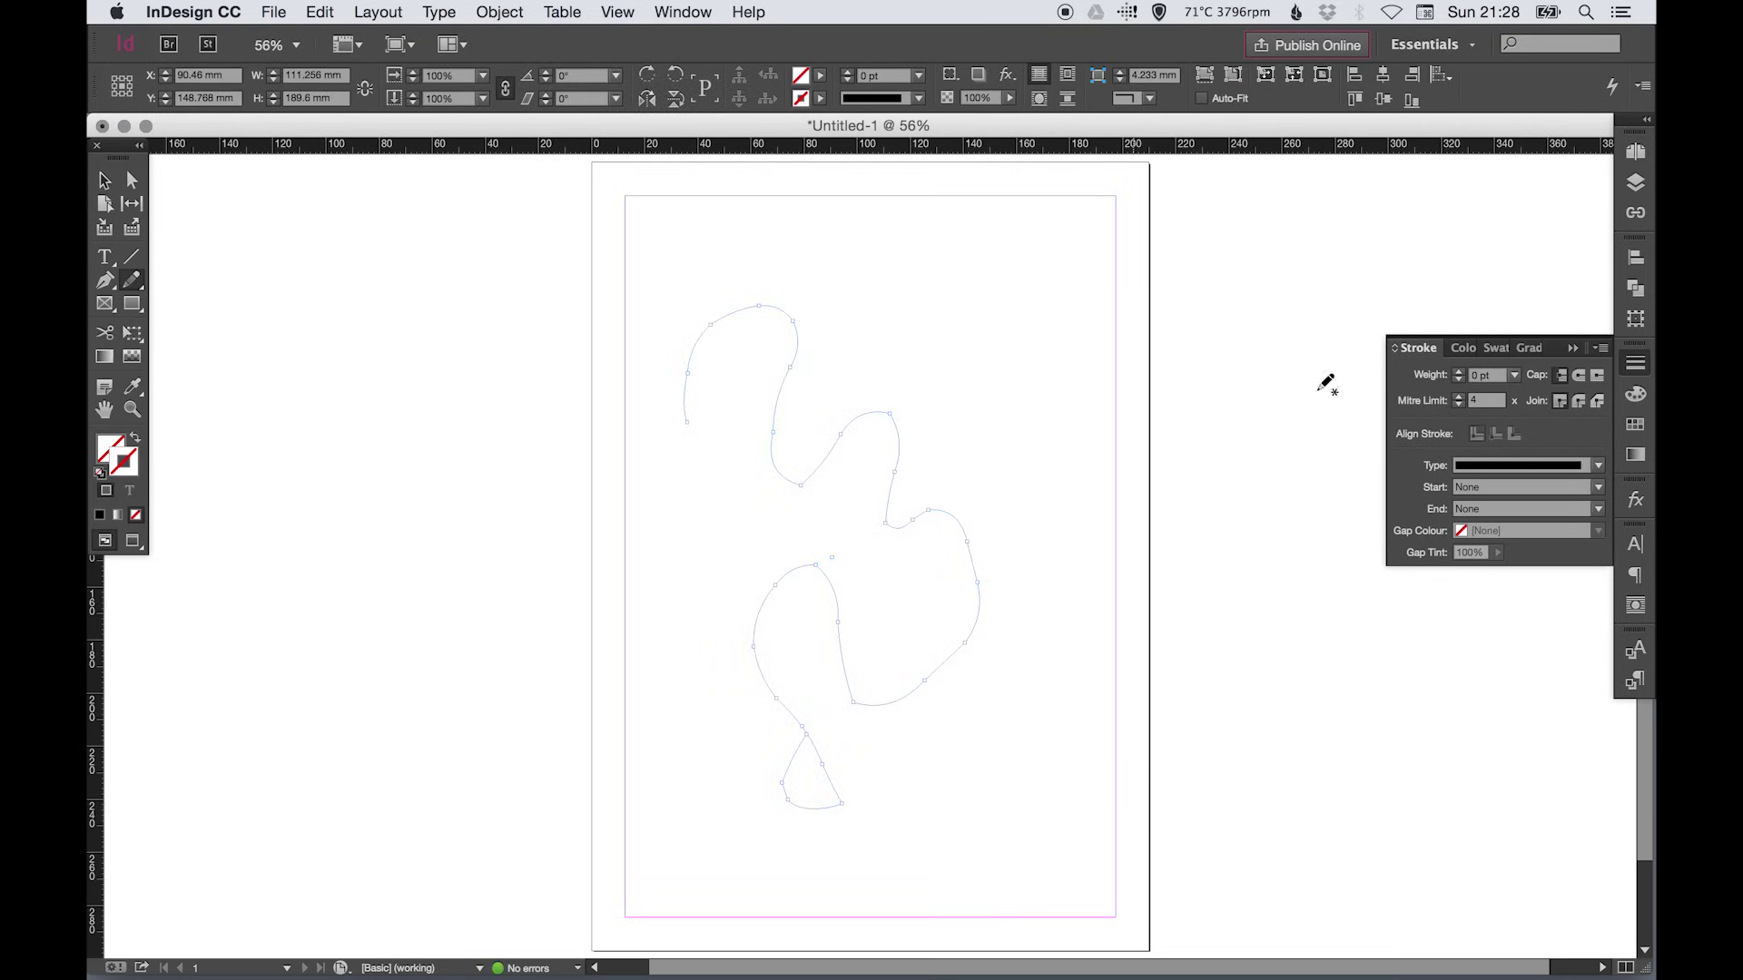
{"action": "left_click", "coordinate": [1636, 424]}
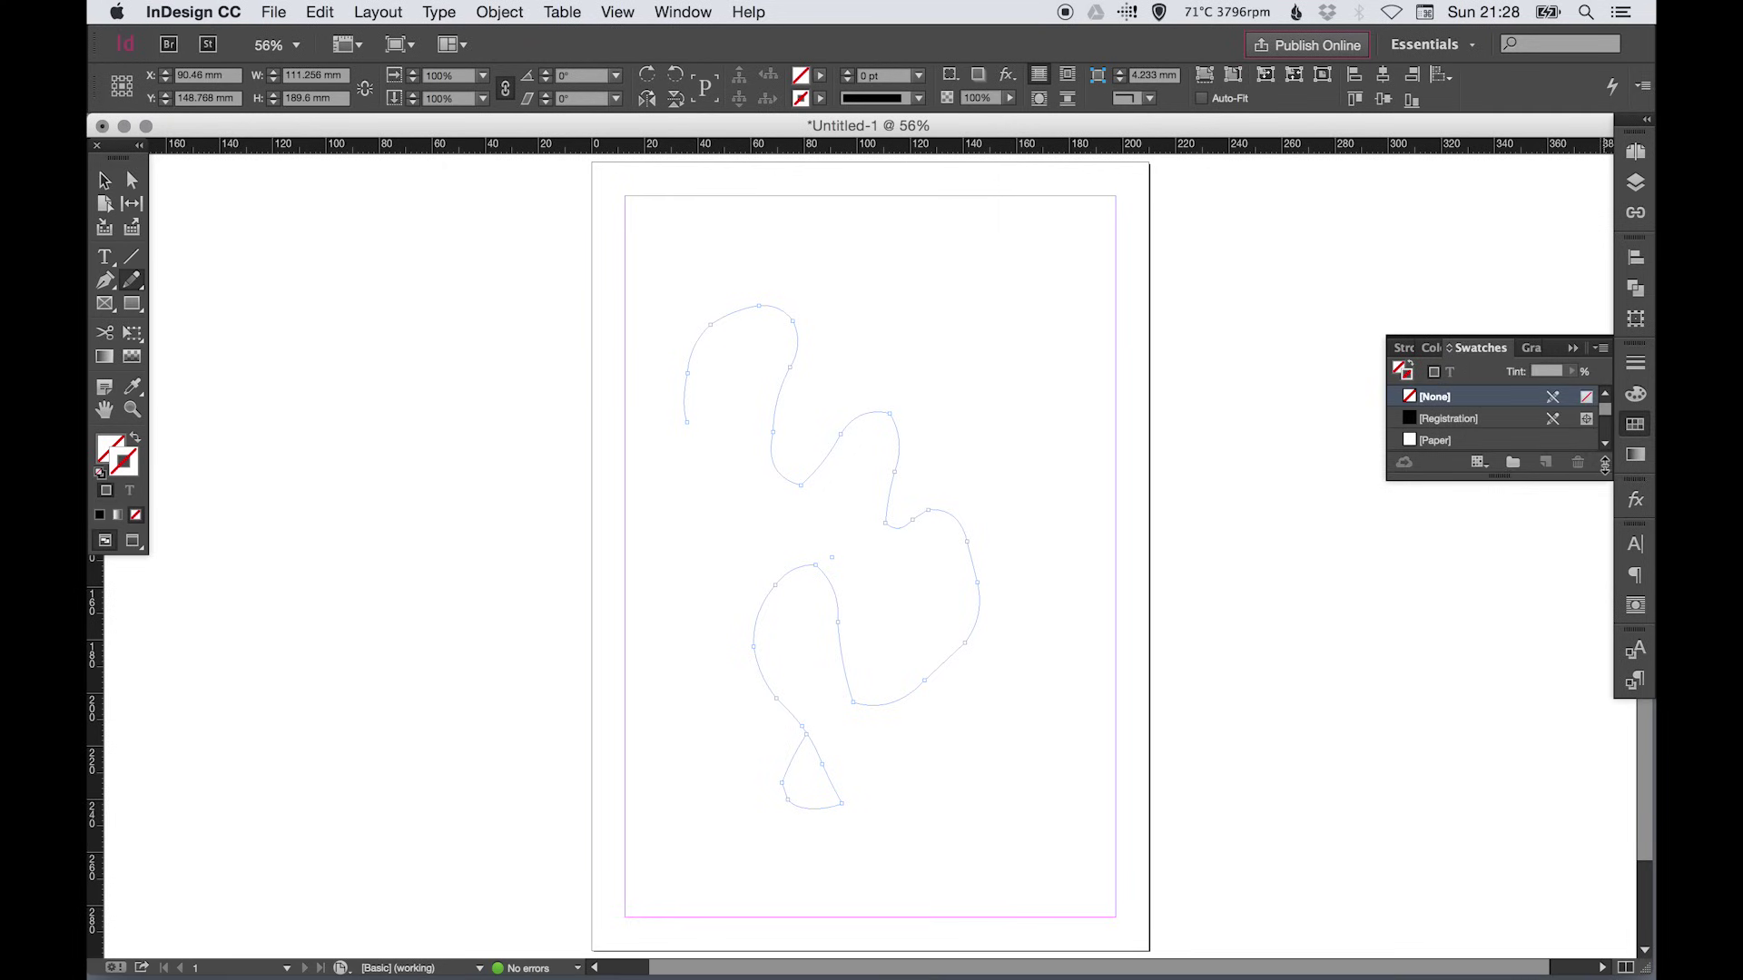
{"action": "left_click_drag", "start_coordinate": [1605, 473], "coordinate": [1606, 693]}
{"action": "left_click", "coordinate": [1463, 482]}
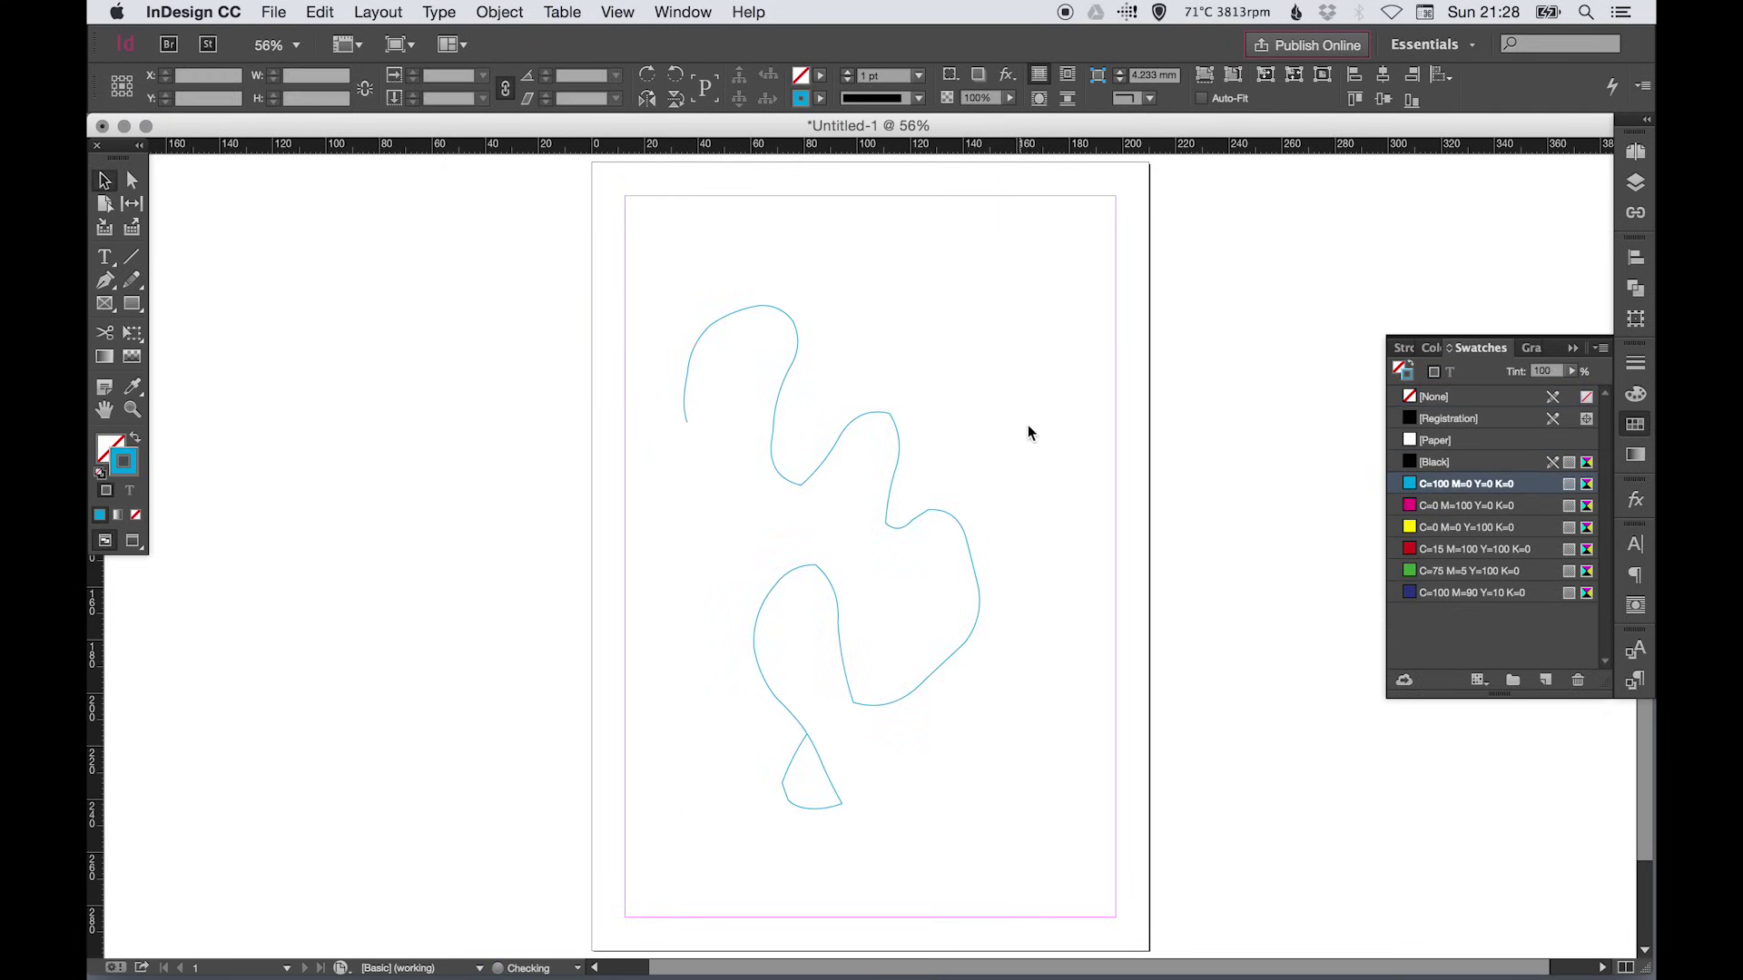
Step: Raise the cyan line's stroke weight to 6 pt
{"action": "key", "text": "v"}
{"action": "left_click", "coordinate": [1636, 368]}
{"action": "left_click", "coordinate": [1457, 370]}
{"action": "left_click", "coordinate": [1458, 370]}
{"action": "left_click", "coordinate": [1458, 371]}
{"action": "left_click", "coordinate": [1457, 370]}
{"action": "left_click", "coordinate": [1458, 371]}
{"action": "left_click", "coordinate": [1135, 442]}
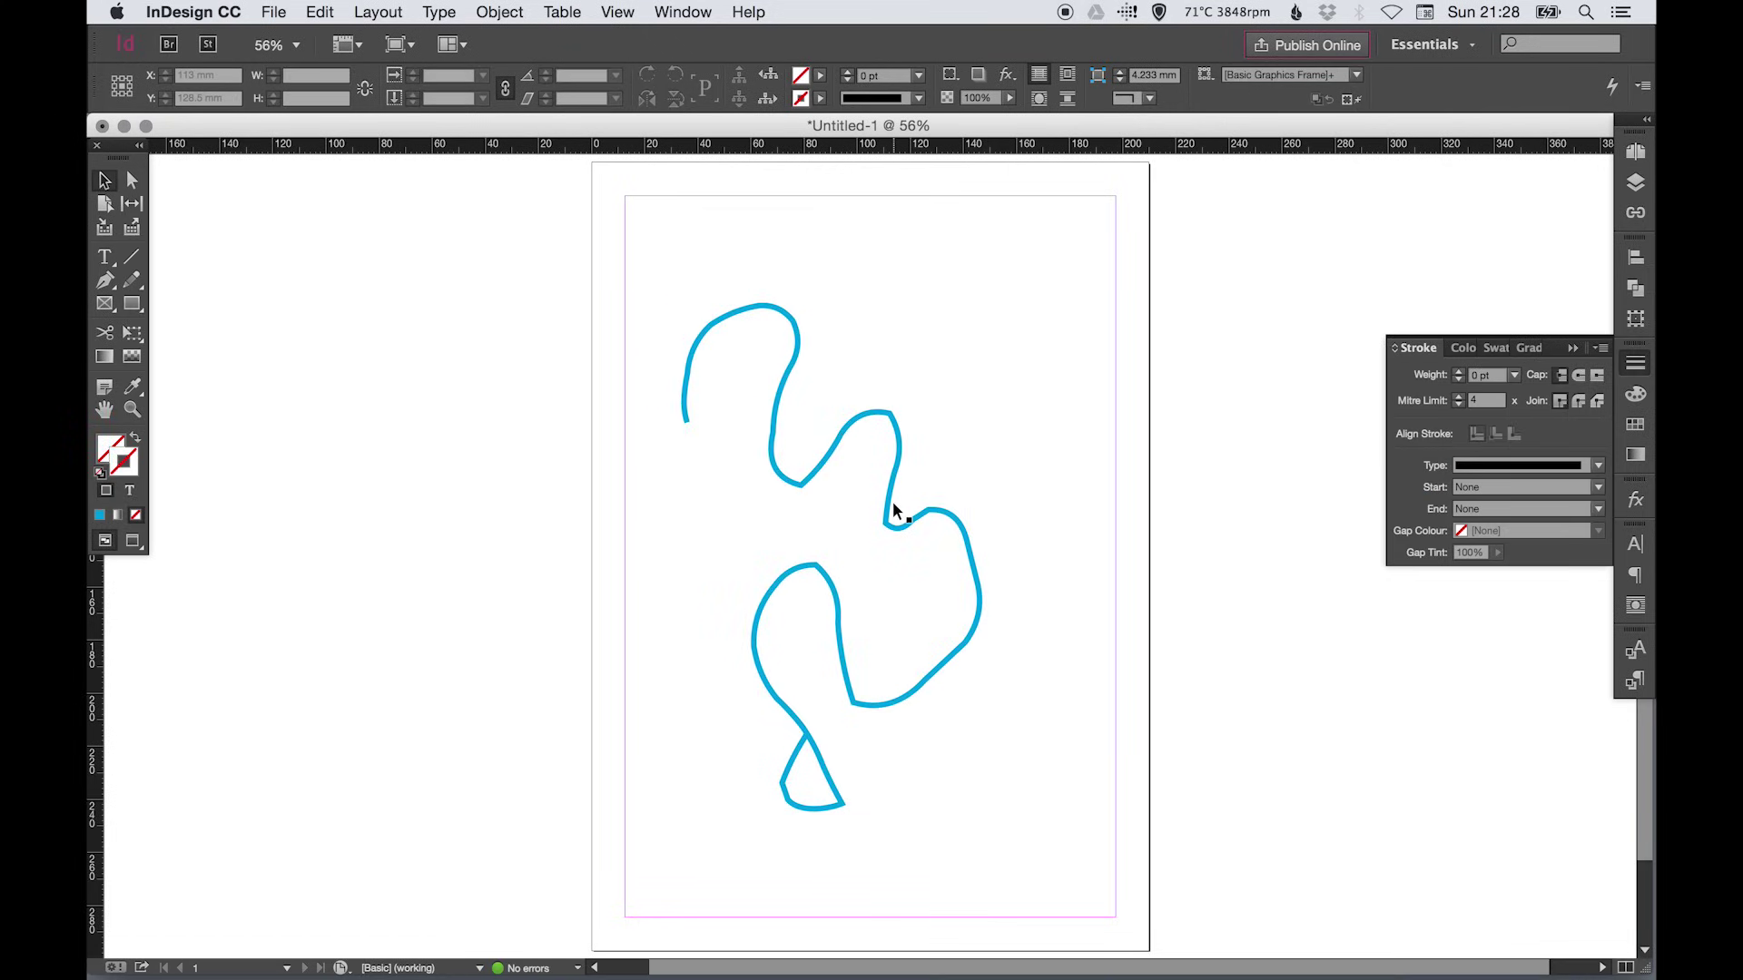
Step: Nudge the cyan line slightly right and zoom in on the upper part of the curve
{"action": "left_click_drag", "start_coordinate": [894, 513], "coordinate": [933, 506]}
{"action": "left_click", "coordinate": [1125, 433]}
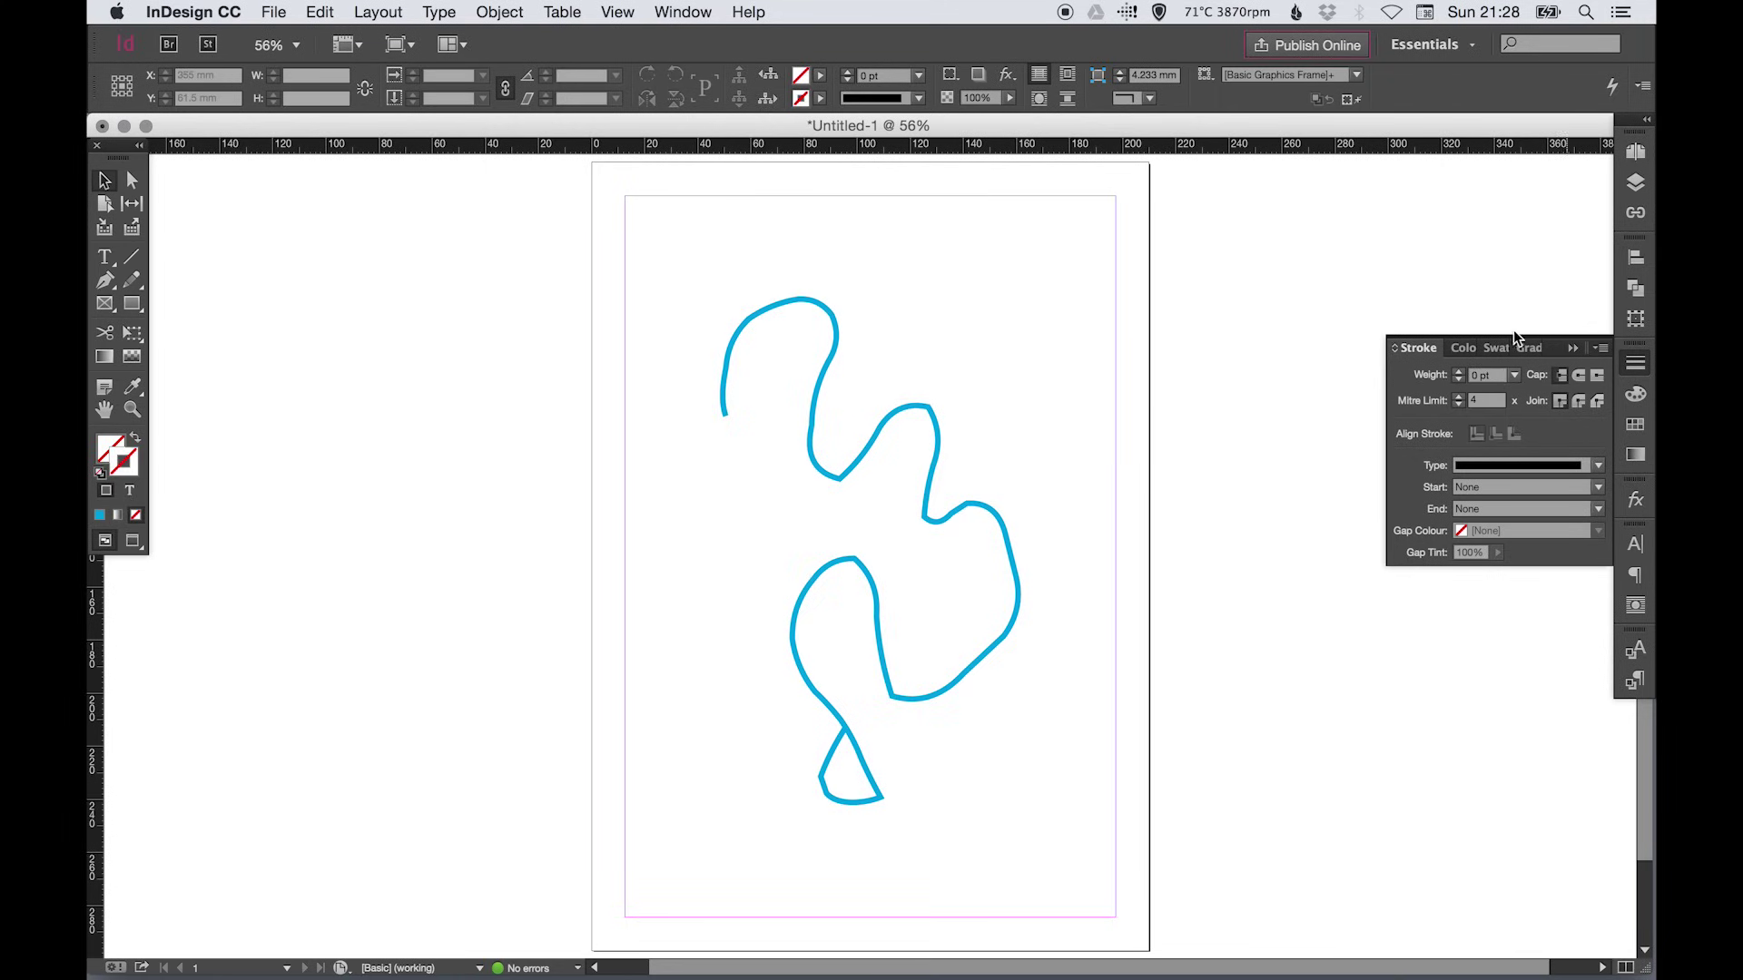
{"action": "left_click_drag", "start_coordinate": [520, 346], "coordinate": [624, 405]}
{"action": "key", "text": "z"}
{"action": "left_click_drag", "start_coordinate": [724, 345], "coordinate": [869, 504]}
{"action": "scroll", "coordinate": [786, 478], "scroll_direction": "right", "scroll_amount": 3}
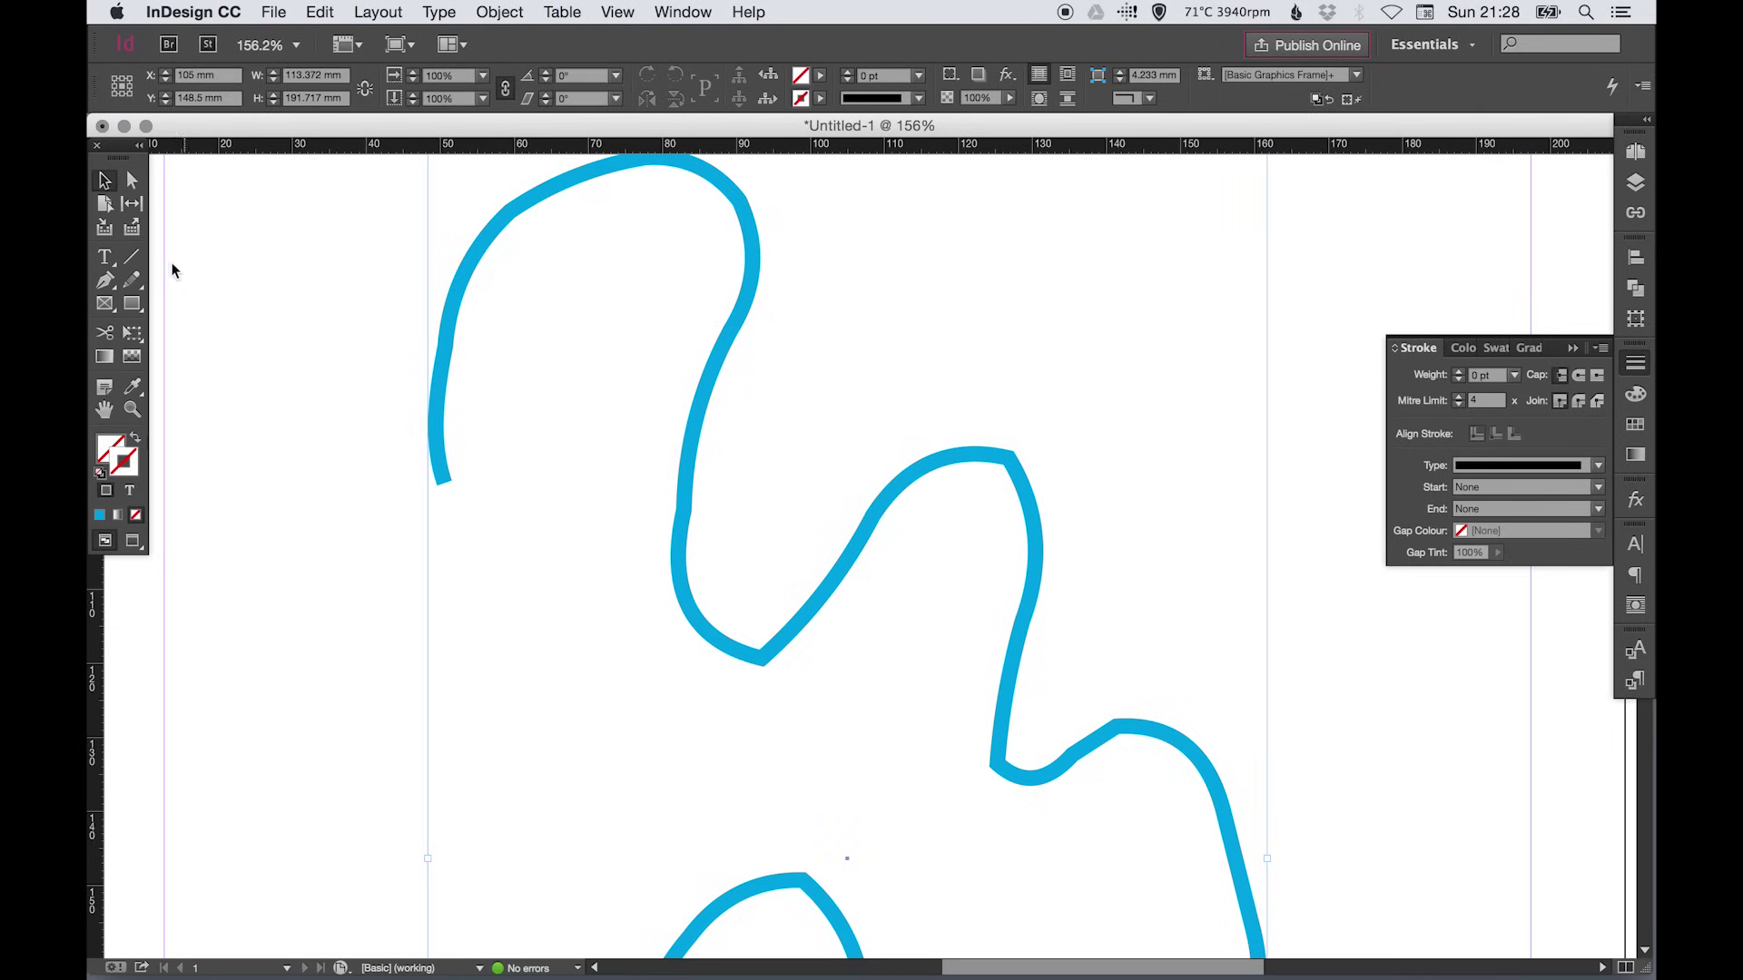
Step: Run the Smooth tool along the cyan curve to round off its sharp bends and kinks
{"action": "key", "text": "super+a"}
{"action": "left_click", "coordinate": [134, 284]}
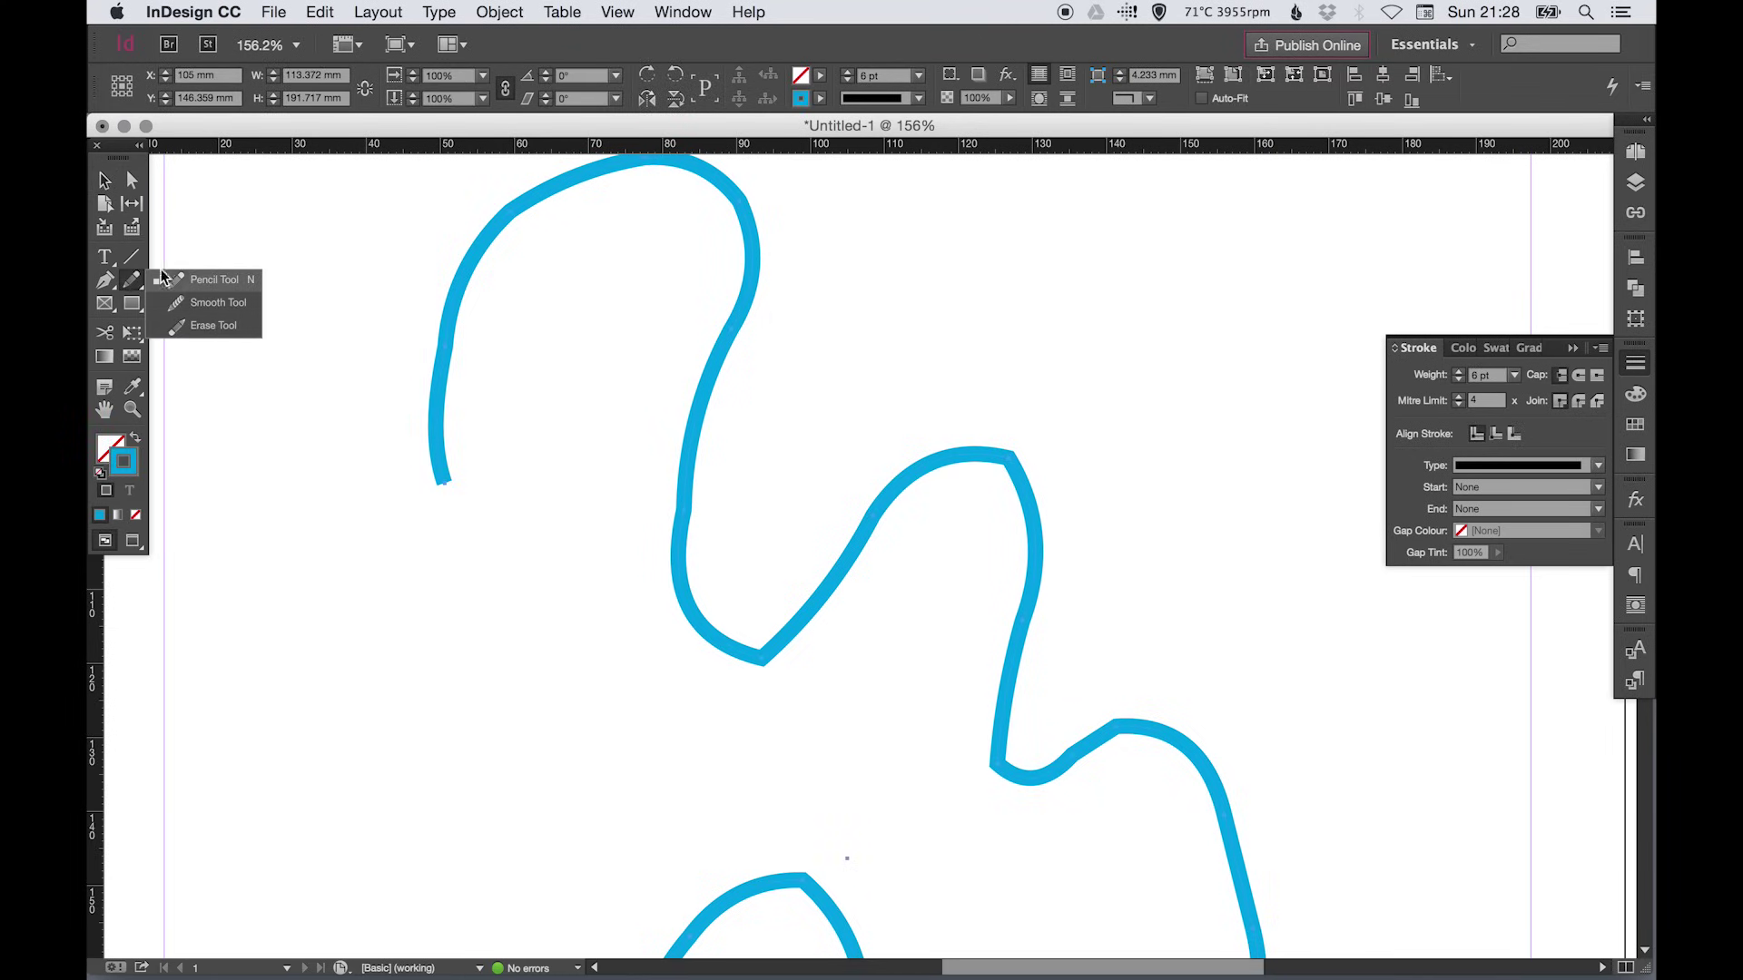
{"action": "left_click", "coordinate": [207, 304]}
{"action": "scroll", "coordinate": [583, 369], "scroll_direction": "up", "scroll_amount": 3}
{"action": "scroll", "coordinate": [584, 369], "scroll_direction": "right", "scroll_amount": 1}
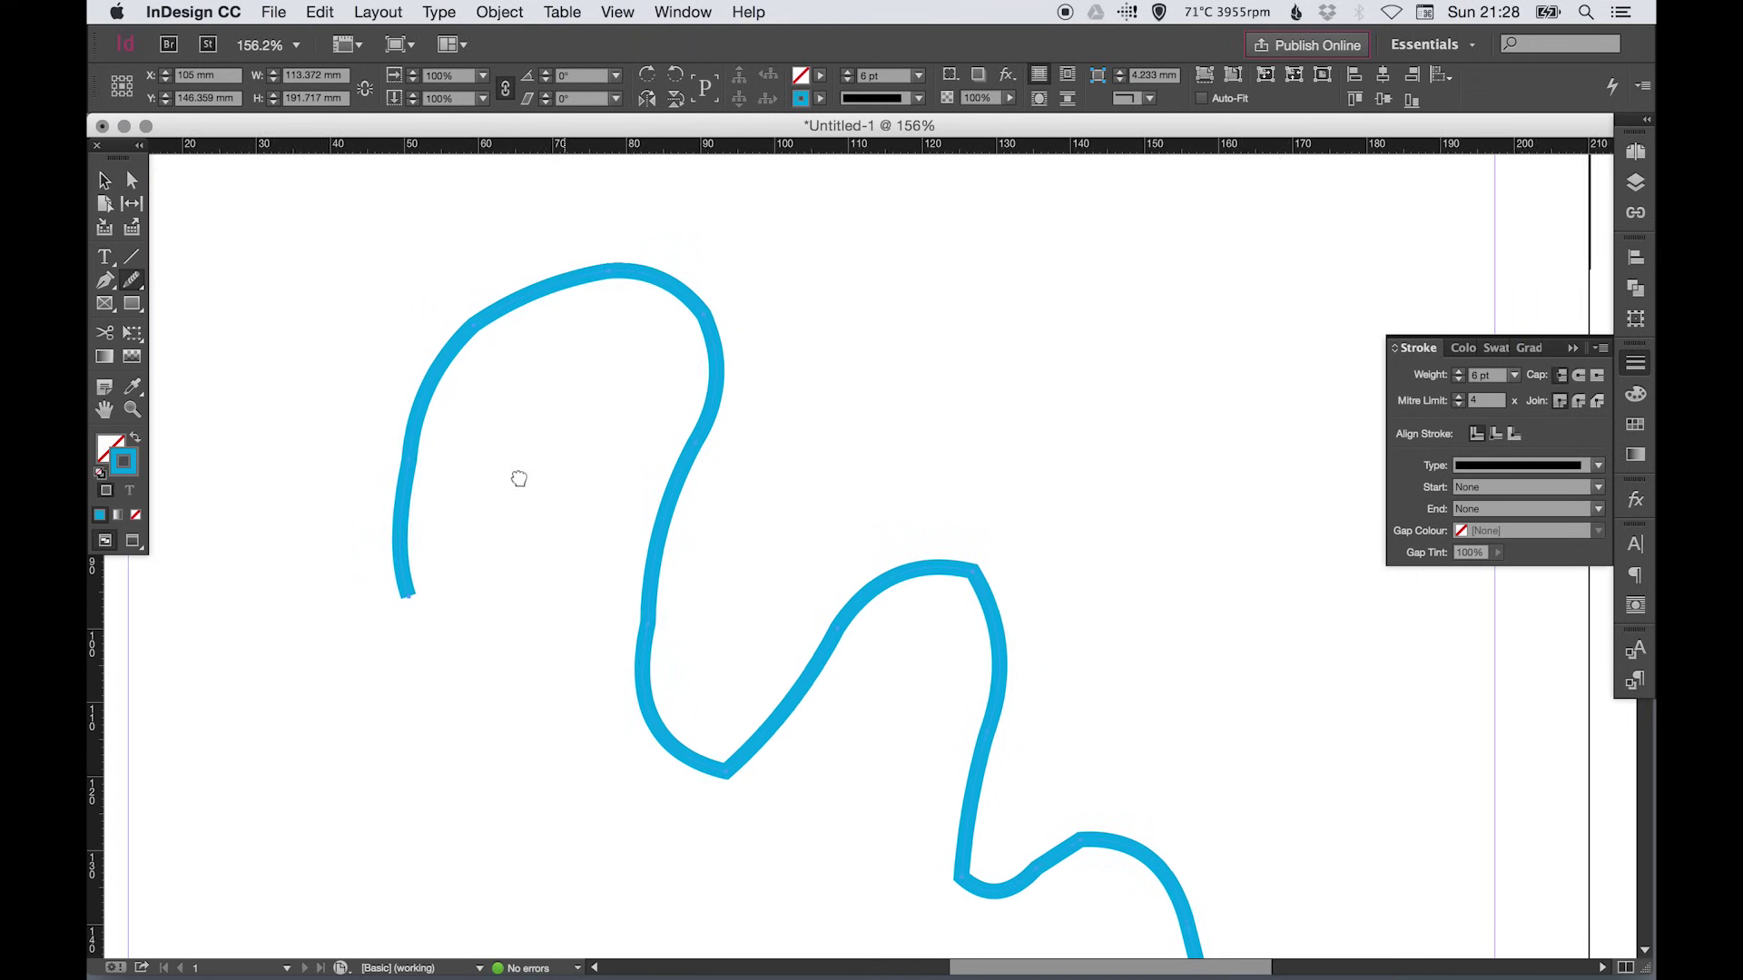
{"action": "mouse_move", "coordinate": [405, 542]}
{"action": "left_mouse_down"}
{"action": "mouse_move", "coordinate": [402, 475]}
{"action": "mouse_move", "coordinate": [403, 517]}
{"action": "mouse_move", "coordinate": [438, 369]}
{"action": "mouse_move", "coordinate": [509, 309]}
{"action": "mouse_move", "coordinate": [589, 280]}
{"action": "mouse_move", "coordinate": [484, 327]}
{"action": "mouse_move", "coordinate": [628, 282]}
{"action": "mouse_move", "coordinate": [712, 372]}
{"action": "mouse_move", "coordinate": [703, 312]}
{"action": "mouse_move", "coordinate": [669, 342]}
{"action": "mouse_move", "coordinate": [711, 401]}
{"action": "mouse_move", "coordinate": [700, 370]}
{"action": "mouse_move", "coordinate": [650, 495]}
{"action": "mouse_move", "coordinate": [679, 493]}
{"action": "mouse_move", "coordinate": [675, 720]}
{"action": "mouse_move", "coordinate": [717, 777]}
{"action": "mouse_move", "coordinate": [702, 767]}
{"action": "mouse_move", "coordinate": [764, 724]}
{"action": "mouse_move", "coordinate": [695, 760]}
{"action": "mouse_move", "coordinate": [742, 727]}
{"action": "mouse_move", "coordinate": [727, 762]}
{"action": "mouse_move", "coordinate": [713, 752]}
{"action": "mouse_move", "coordinate": [764, 724]}
{"action": "mouse_move", "coordinate": [707, 763]}
{"action": "mouse_move", "coordinate": [721, 727]}
{"action": "mouse_move", "coordinate": [701, 768]}
{"action": "mouse_move", "coordinate": [725, 733]}
{"action": "mouse_move", "coordinate": [758, 744]}
{"action": "mouse_move", "coordinate": [743, 740]}
{"action": "mouse_move", "coordinate": [845, 604]}
{"action": "mouse_move", "coordinate": [870, 596]}
{"action": "mouse_move", "coordinate": [823, 652]}
{"action": "mouse_move", "coordinate": [959, 626]}
{"action": "mouse_move", "coordinate": [897, 575]}
{"action": "mouse_move", "coordinate": [956, 634]}
{"action": "mouse_move", "coordinate": [949, 576]}
{"action": "mouse_move", "coordinate": [942, 604]}
{"action": "mouse_move", "coordinate": [1000, 602]}
{"action": "mouse_move", "coordinate": [951, 573]}
{"action": "mouse_move", "coordinate": [980, 629]}
{"action": "mouse_move", "coordinate": [936, 556]}
{"action": "mouse_move", "coordinate": [986, 583]}
{"action": "mouse_move", "coordinate": [919, 607]}
{"action": "mouse_move", "coordinate": [940, 562]}
{"action": "mouse_move", "coordinate": [984, 593]}
{"action": "mouse_move", "coordinate": [958, 629]}
{"action": "mouse_move", "coordinate": [1008, 848]}
{"action": "mouse_move", "coordinate": [973, 869]}
{"action": "mouse_move", "coordinate": [972, 801]}
{"action": "mouse_move", "coordinate": [980, 894]}
{"action": "mouse_move", "coordinate": [969, 821]}
{"action": "mouse_move", "coordinate": [965, 848]}
{"action": "mouse_move", "coordinate": [961, 829]}
{"action": "mouse_move", "coordinate": [1044, 868]}
{"action": "left_mouse_up"}
{"action": "key", "text": "v"}
{"action": "left_click", "coordinate": [999, 541]}
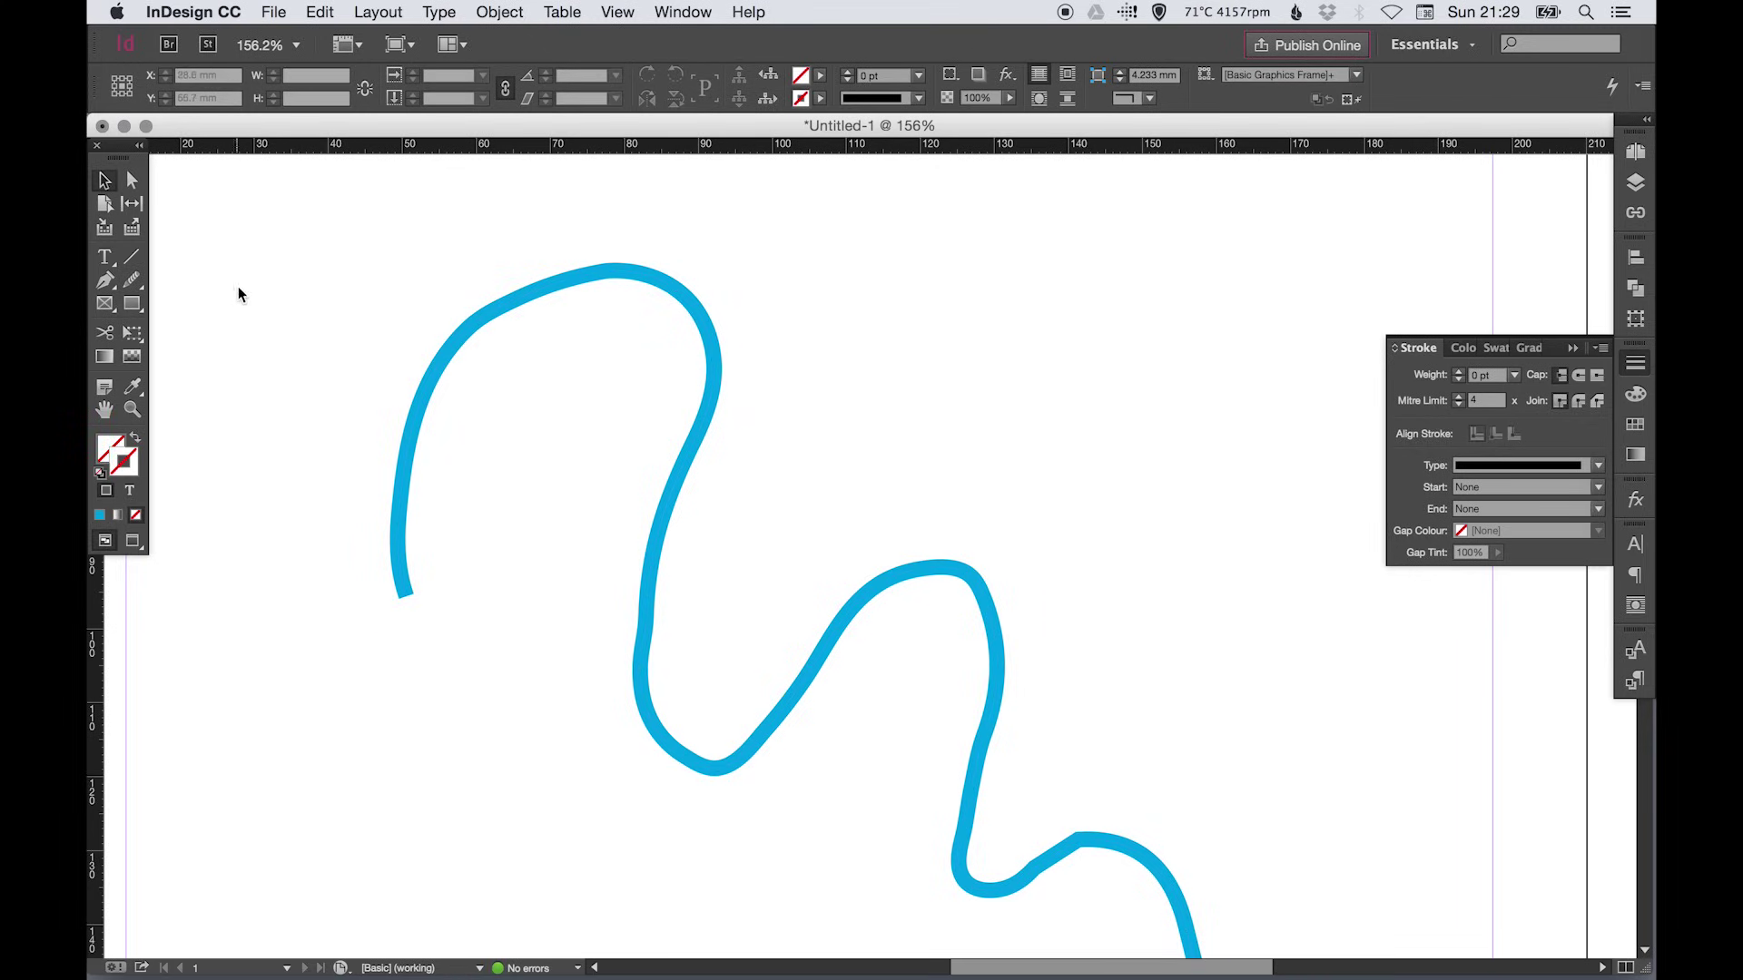
Step: Erase the upper-left stretch of the cyan curve with the Erase tool
{"action": "key", "text": "super+a"}
{"action": "left_click_drag", "start_coordinate": [132, 279], "coordinate": [209, 325]}
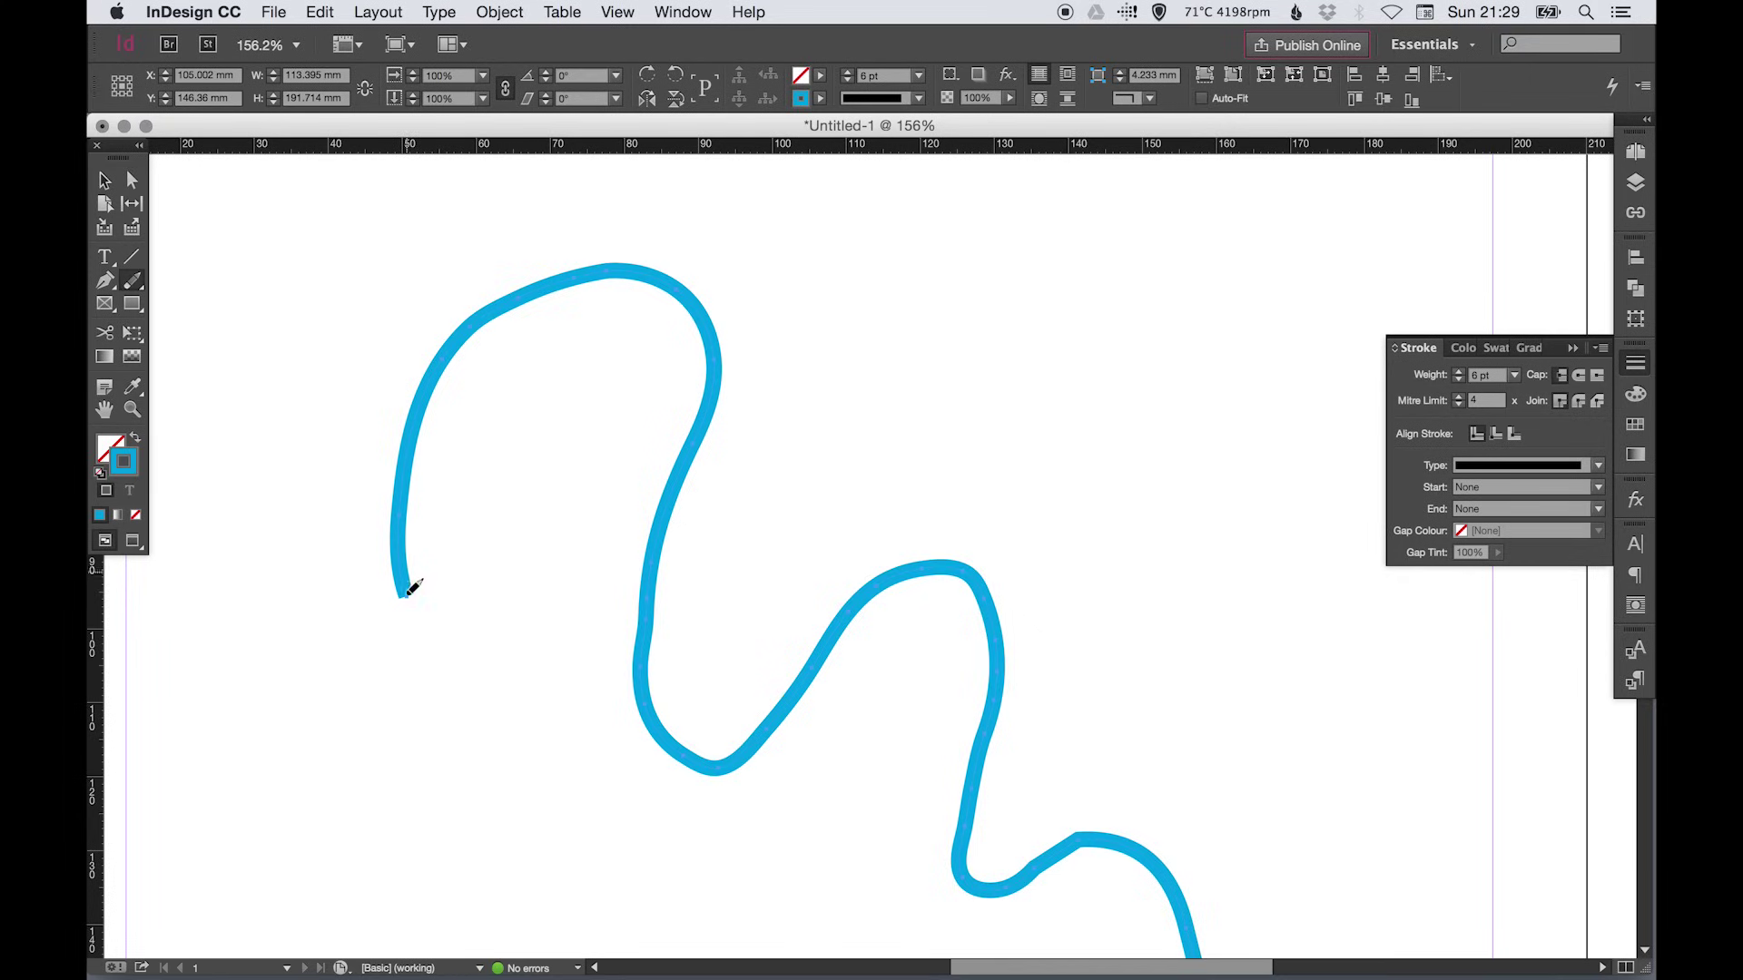
{"action": "mouse_move", "coordinate": [408, 585]}
{"action": "left_mouse_down"}
{"action": "mouse_move", "coordinate": [405, 464]}
{"action": "mouse_move", "coordinate": [447, 349]}
{"action": "mouse_move", "coordinate": [516, 311]}
{"action": "mouse_move", "coordinate": [669, 459]}
{"action": "mouse_move", "coordinate": [585, 343]}
{"action": "mouse_move", "coordinate": [482, 339]}
{"action": "mouse_move", "coordinate": [586, 268]}
{"action": "mouse_move", "coordinate": [484, 317]}
{"action": "mouse_move", "coordinate": [676, 281]}
{"action": "left_mouse_up"}
{"action": "mouse_move", "coordinate": [727, 379]}
{"action": "left_mouse_down"}
{"action": "mouse_move", "coordinate": [665, 479]}
{"action": "mouse_move", "coordinate": [681, 572]}
{"action": "mouse_move", "coordinate": [643, 607]}
{"action": "left_mouse_up"}
Step: Deselect the shortened curve and zoom the view back to 100%
{"action": "key", "text": "v"}
{"action": "left_click", "coordinate": [305, 293]}
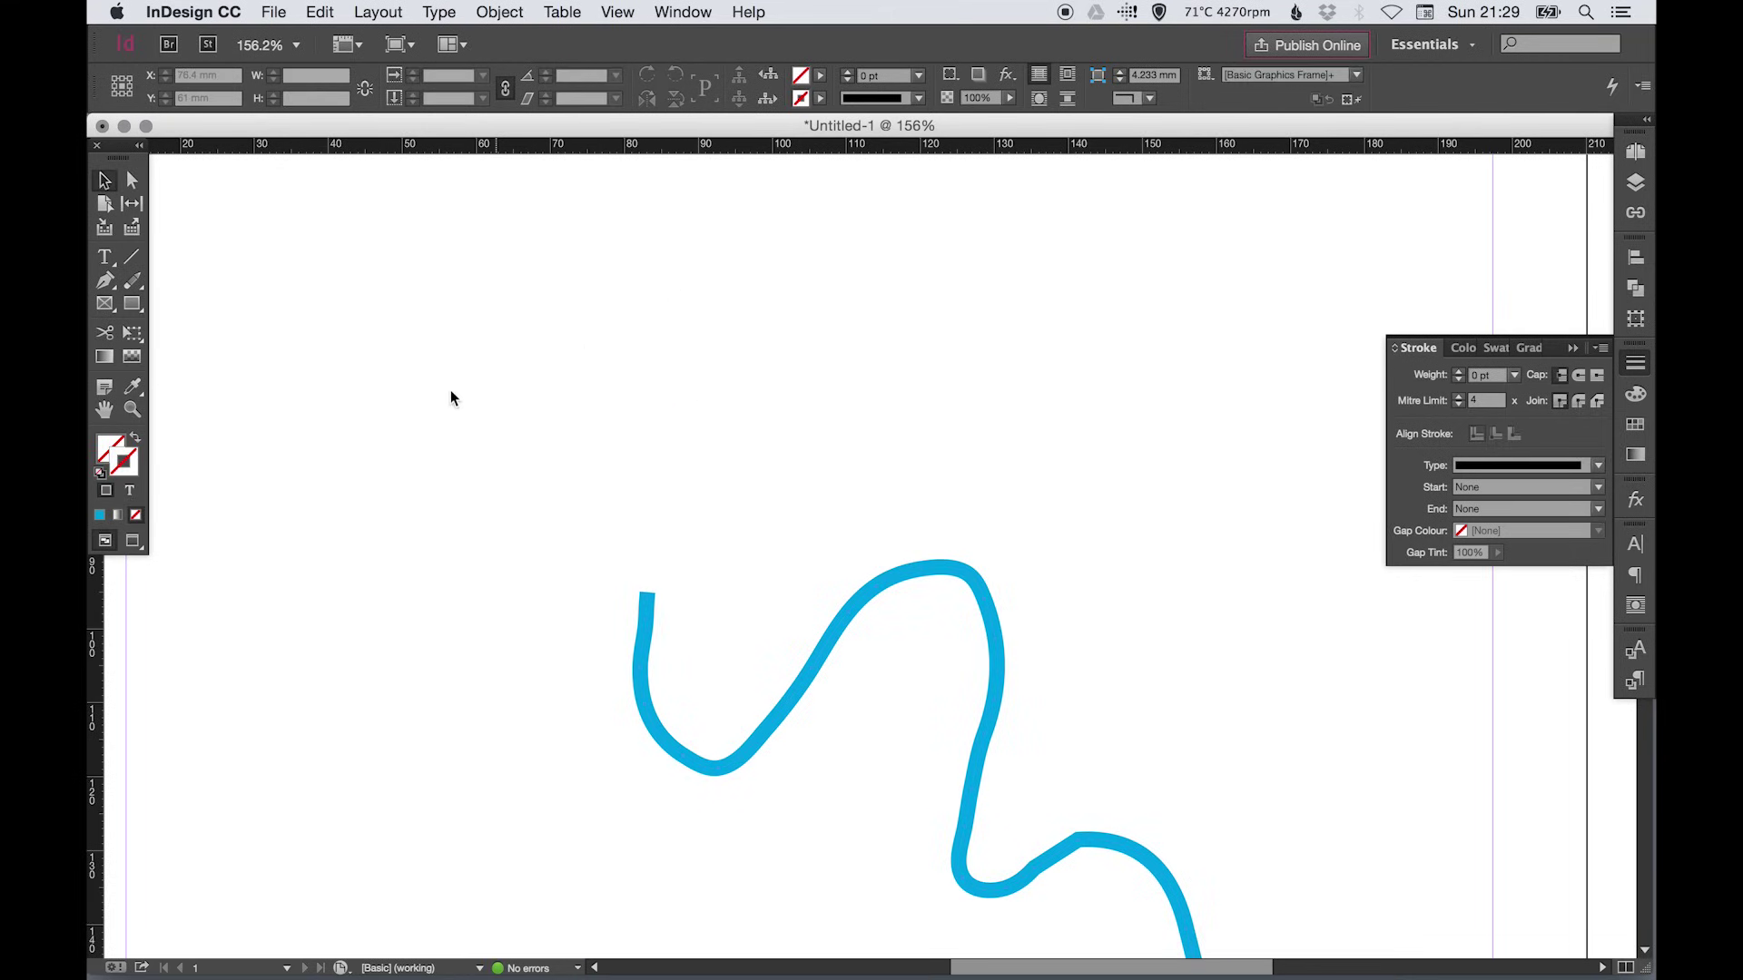
{"action": "key", "text": "super+1"}
{"action": "left_click_drag", "start_coordinate": [301, 275], "coordinate": [775, 409]}
Step: Delete the cyan curve and create a 76 × 43.5 mm rectangle on the page
{"action": "left_click", "coordinate": [773, 412]}
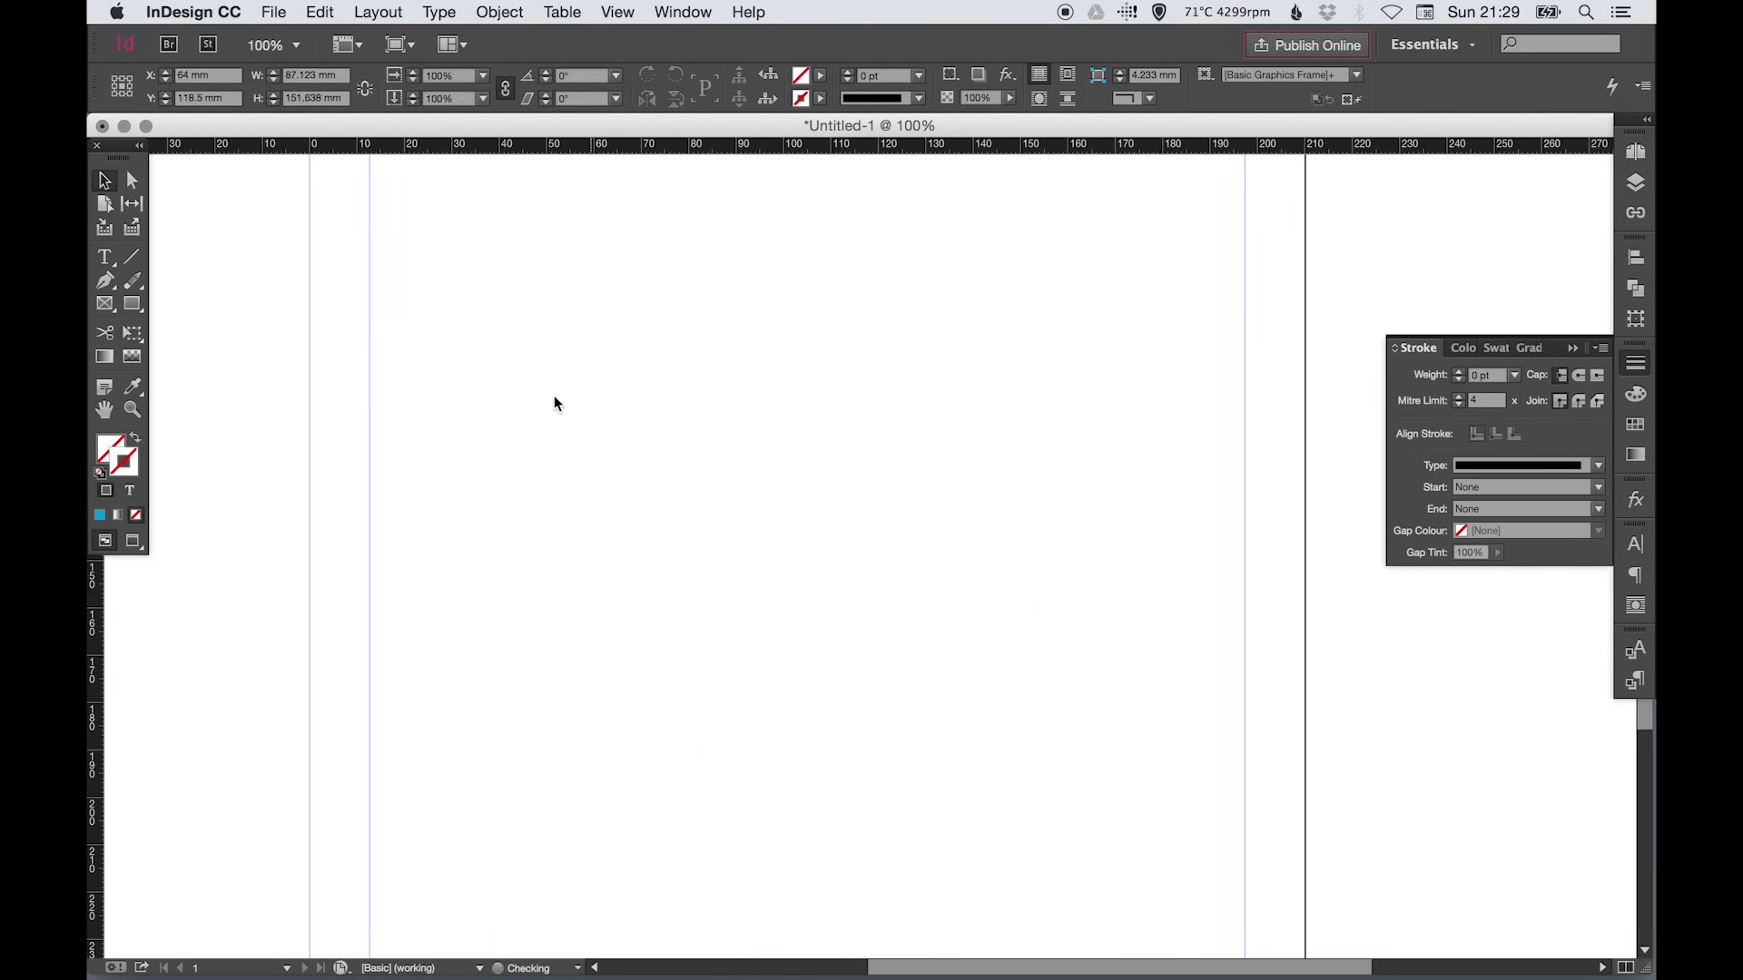
{"action": "key", "text": "Delete"}
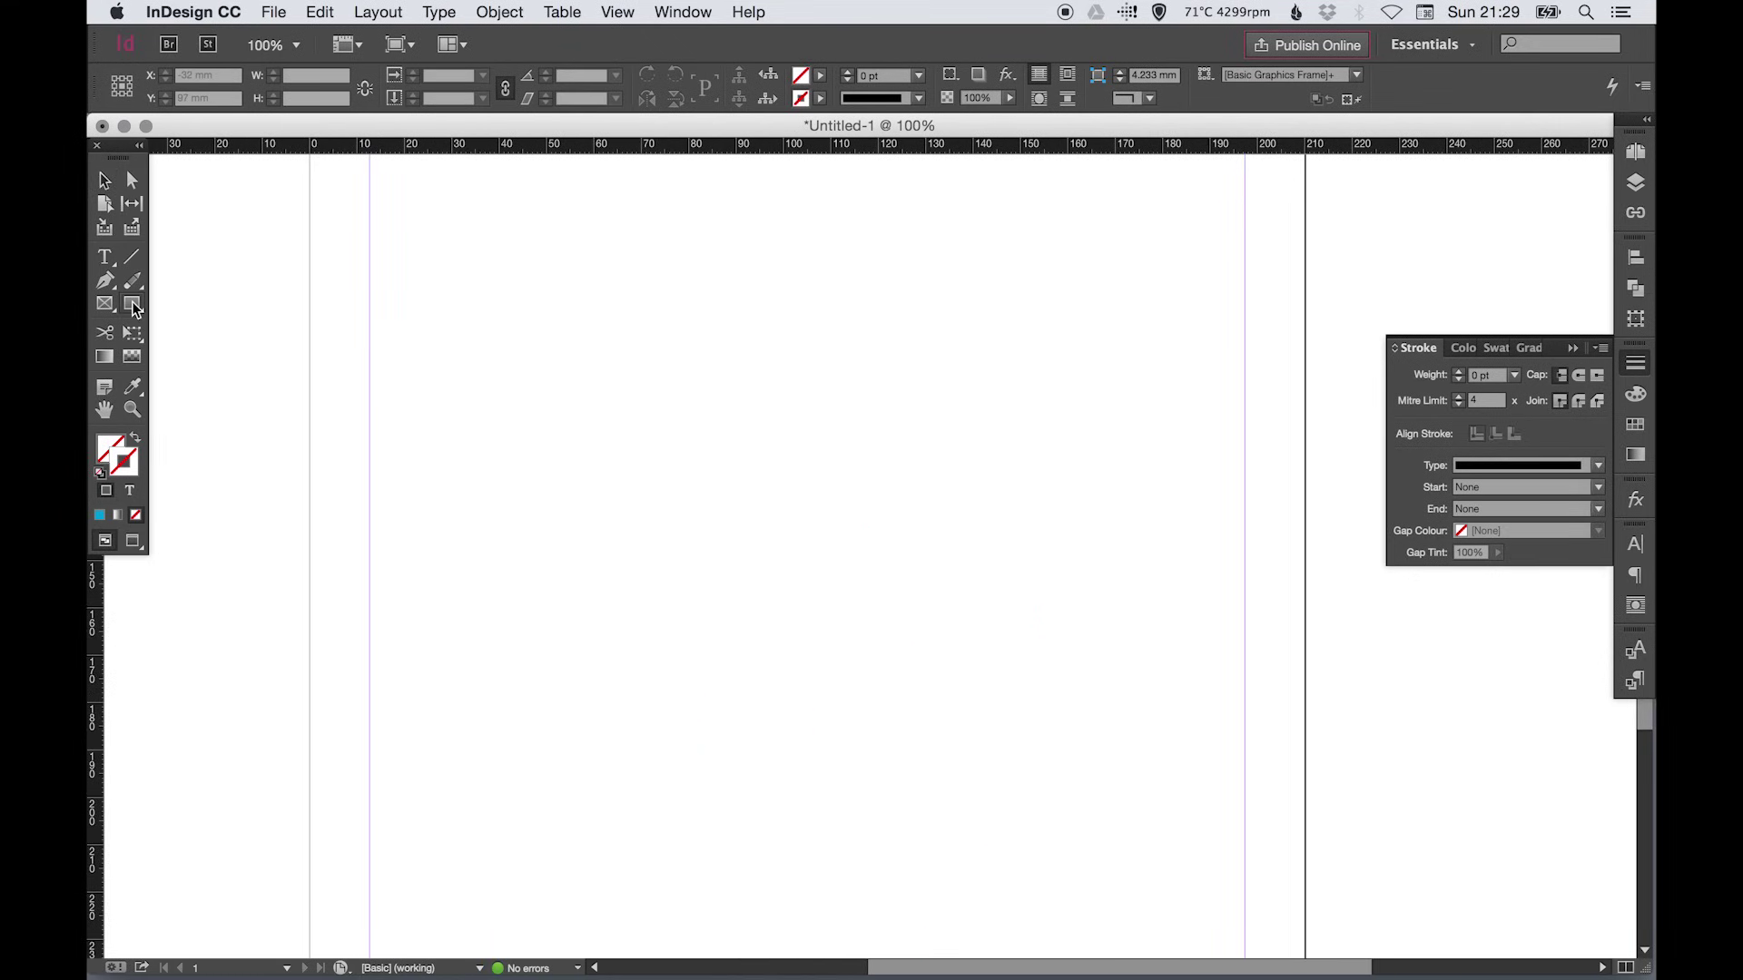
{"action": "left_click_drag", "start_coordinate": [134, 309], "coordinate": [206, 303]}
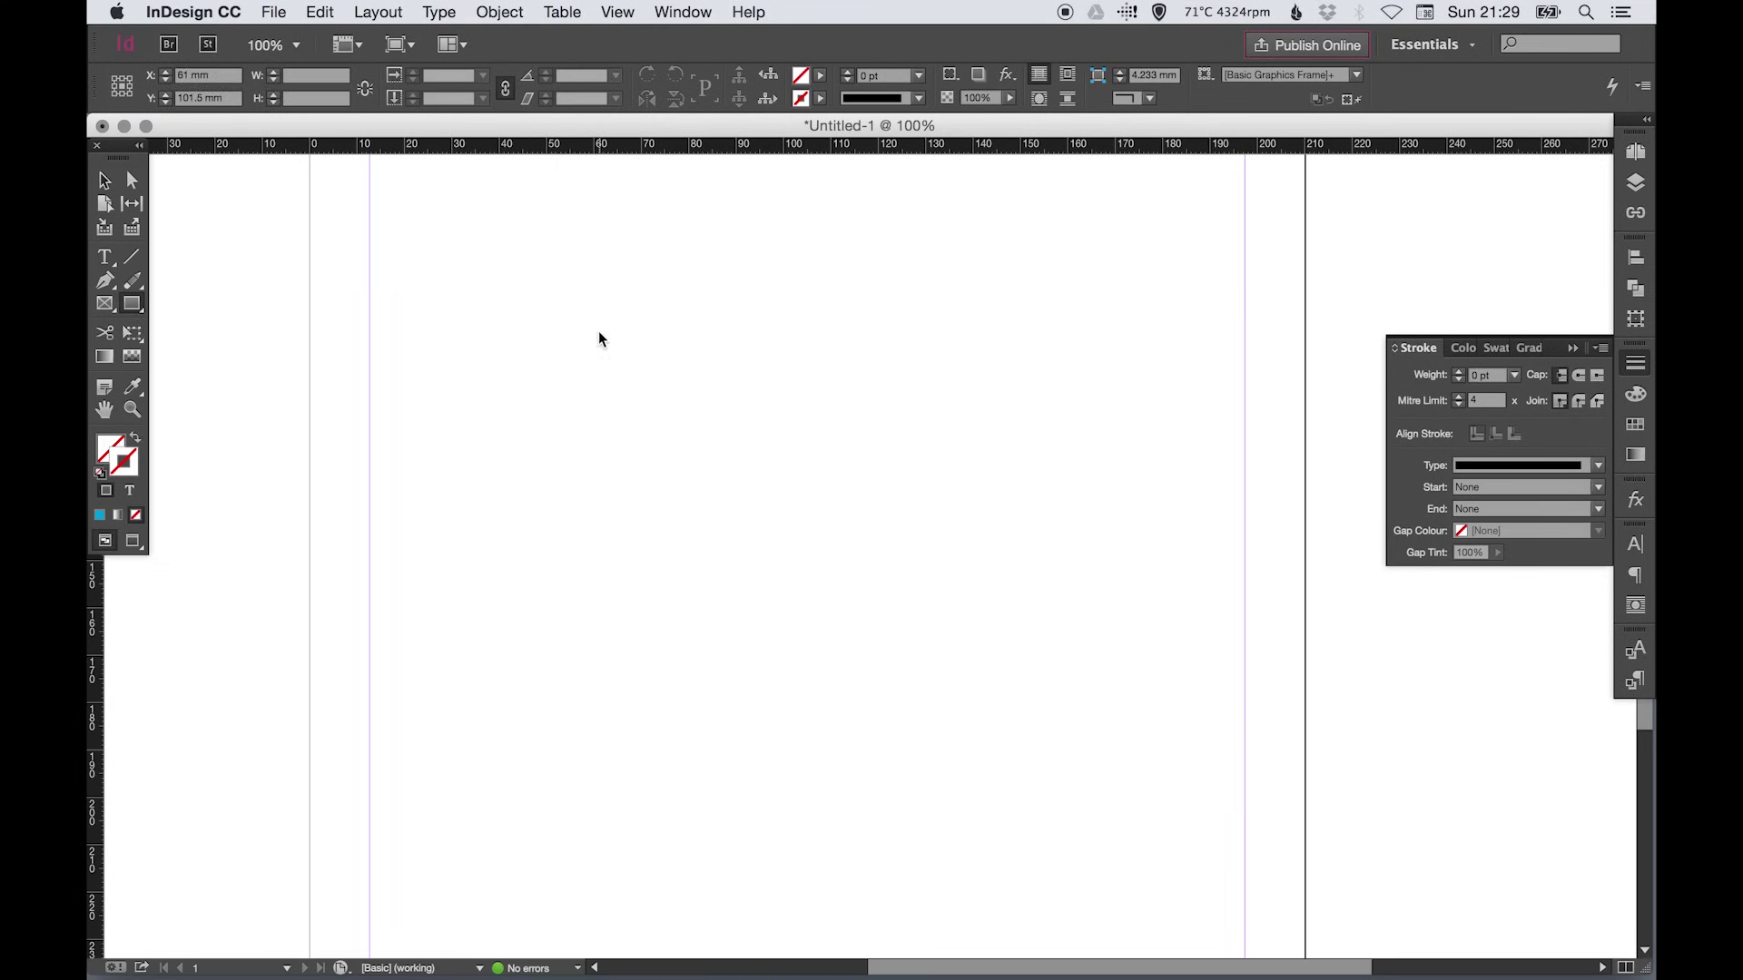
{"action": "left_click", "coordinate": [827, 349]}
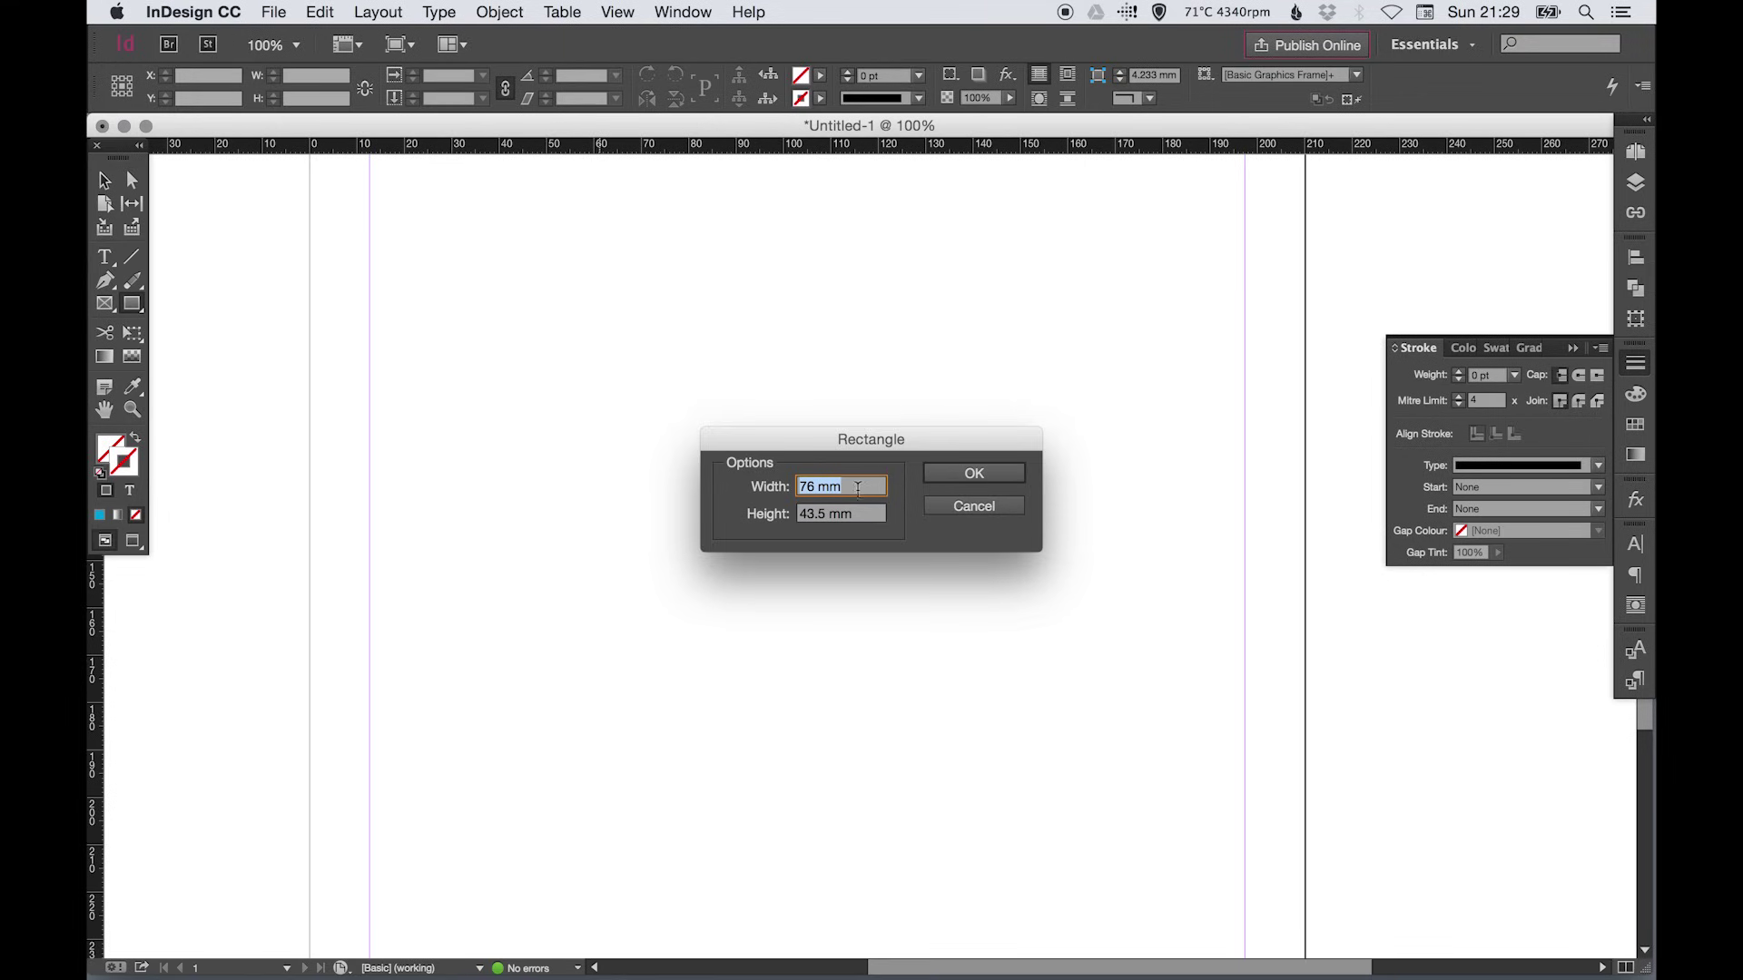
{"action": "left_click", "coordinate": [960, 474]}
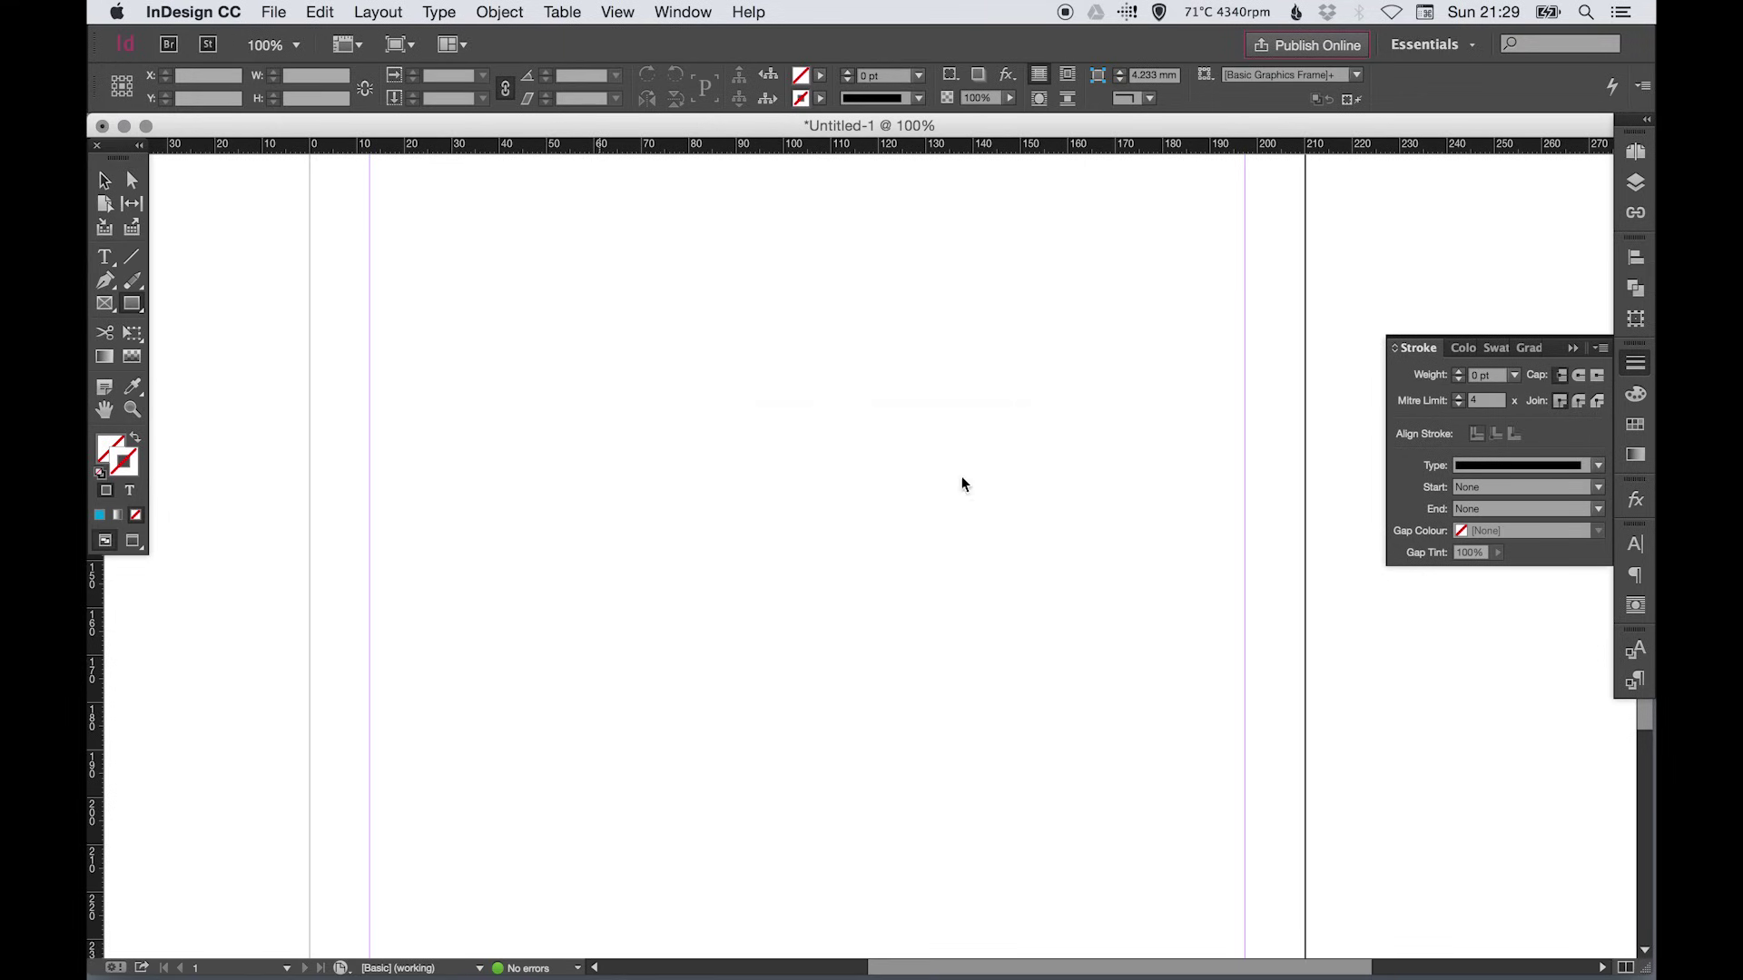
Step: Fill the 76 × 43.5 mm rectangle with [Black] from the Swatches panel
{"action": "key", "text": "v"}
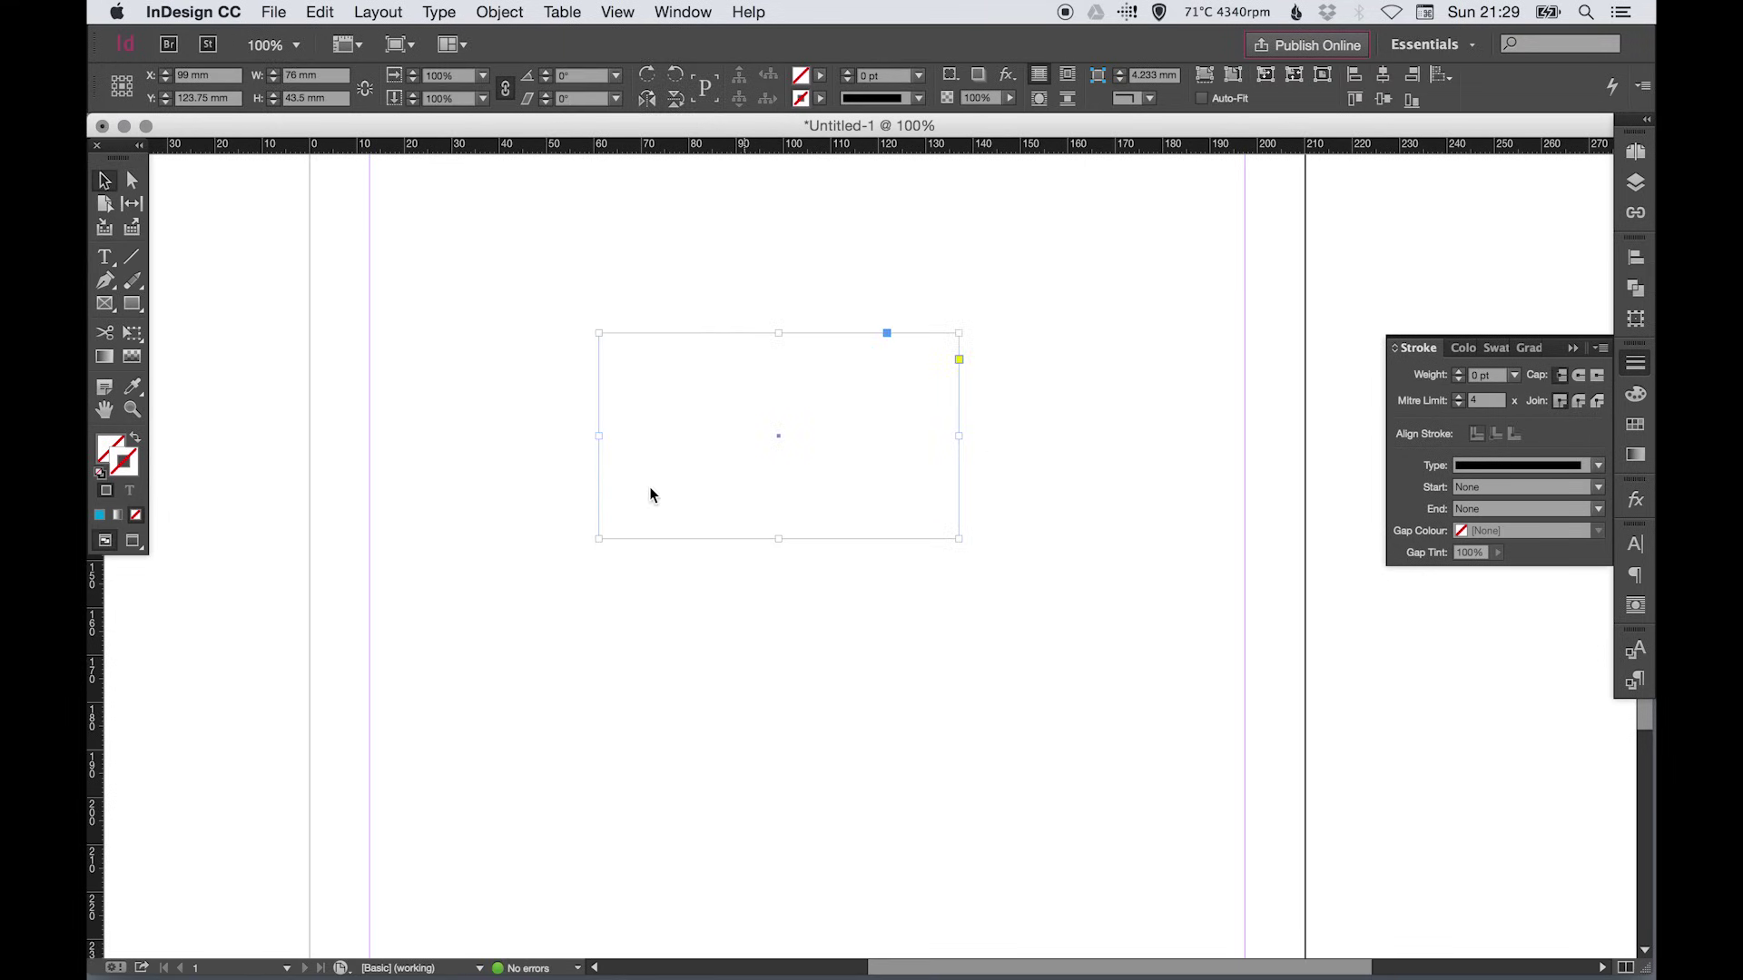
{"action": "left_click", "coordinate": [106, 442]}
{"action": "left_click", "coordinate": [1635, 424]}
{"action": "left_click", "coordinate": [1452, 464]}
{"action": "left_click", "coordinate": [368, 363]}
{"action": "left_click", "coordinate": [137, 303]}
Step: Draw a six-sided polygon, fill it black, and enlarge it below the rectangle
{"action": "left_click_drag", "start_coordinate": [136, 303], "coordinate": [190, 346]}
{"action": "left_click", "coordinate": [532, 257]}
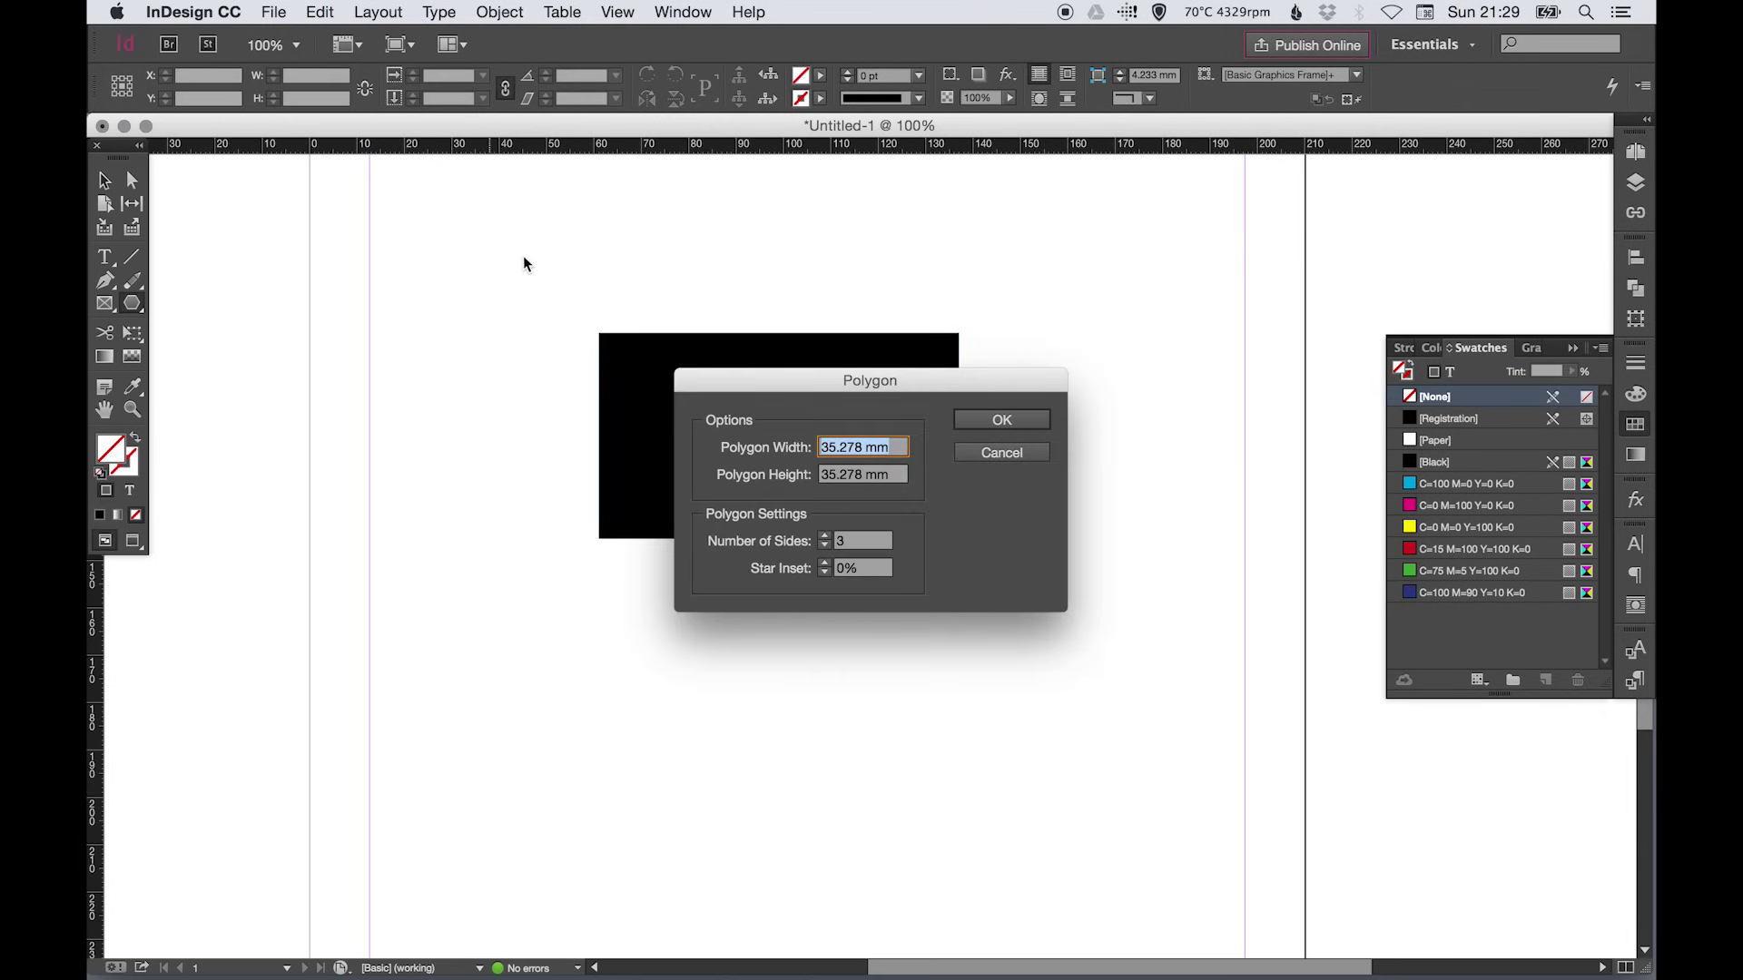
{"action": "double_click", "coordinate": [874, 543]}
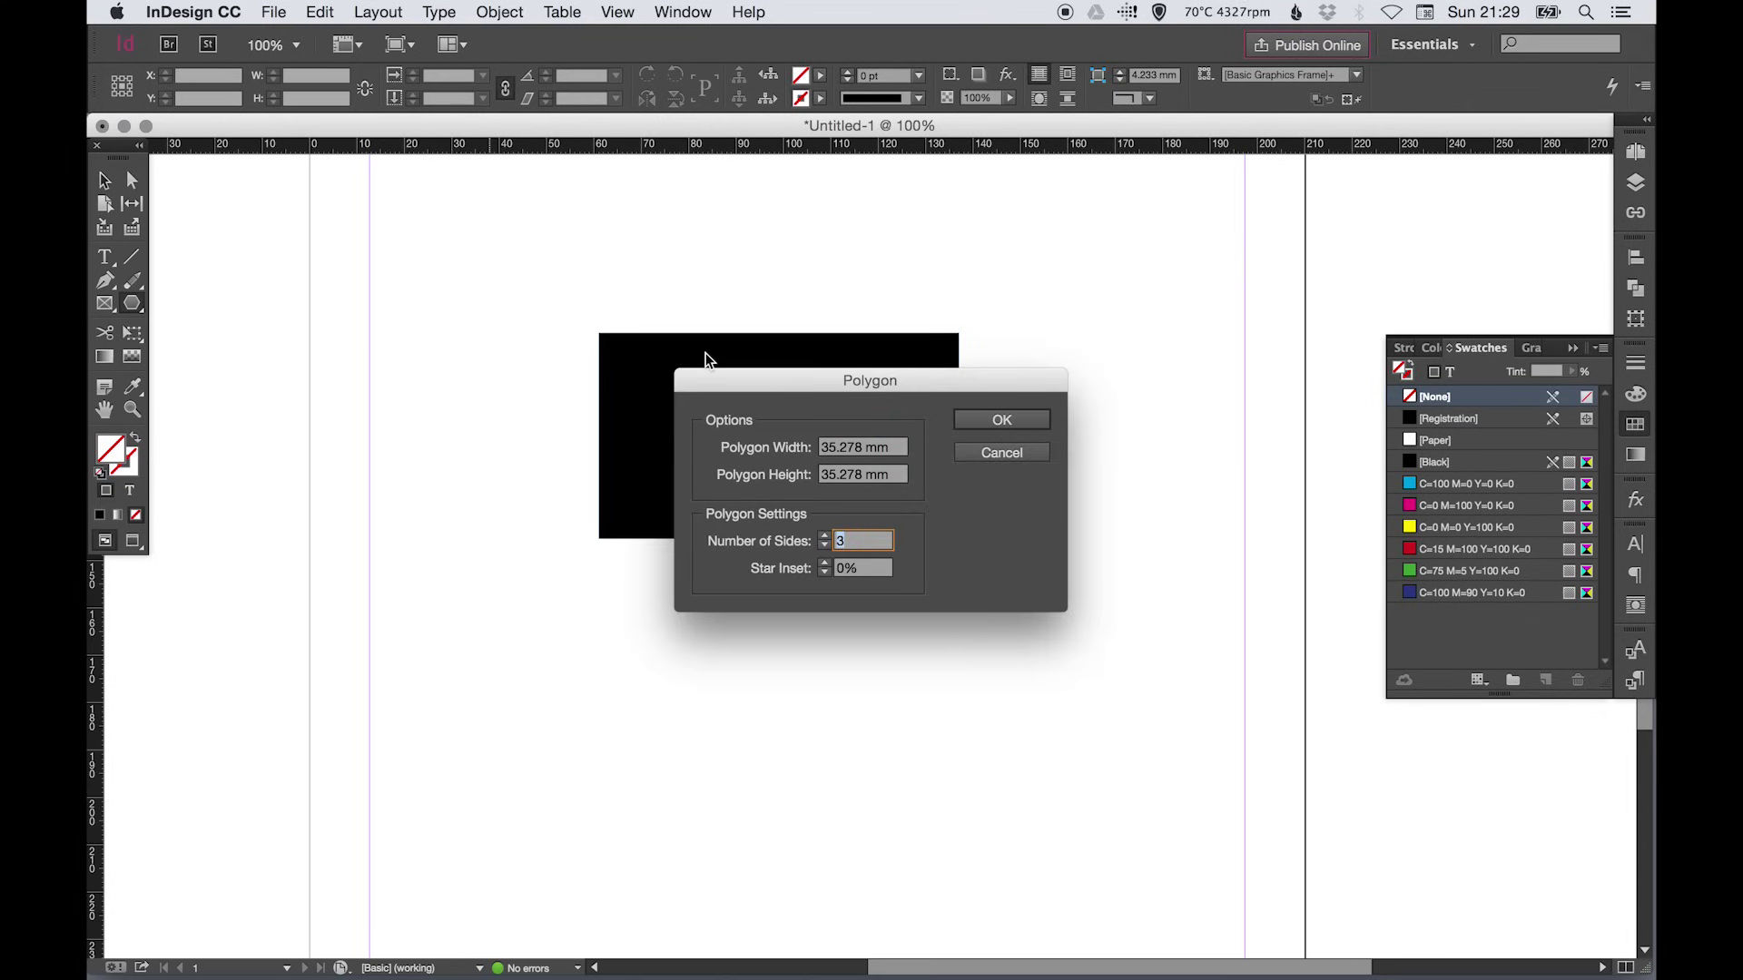
{"action": "type", "text": "6"}
{"action": "key", "text": "Return"}
{"action": "key", "text": "v"}
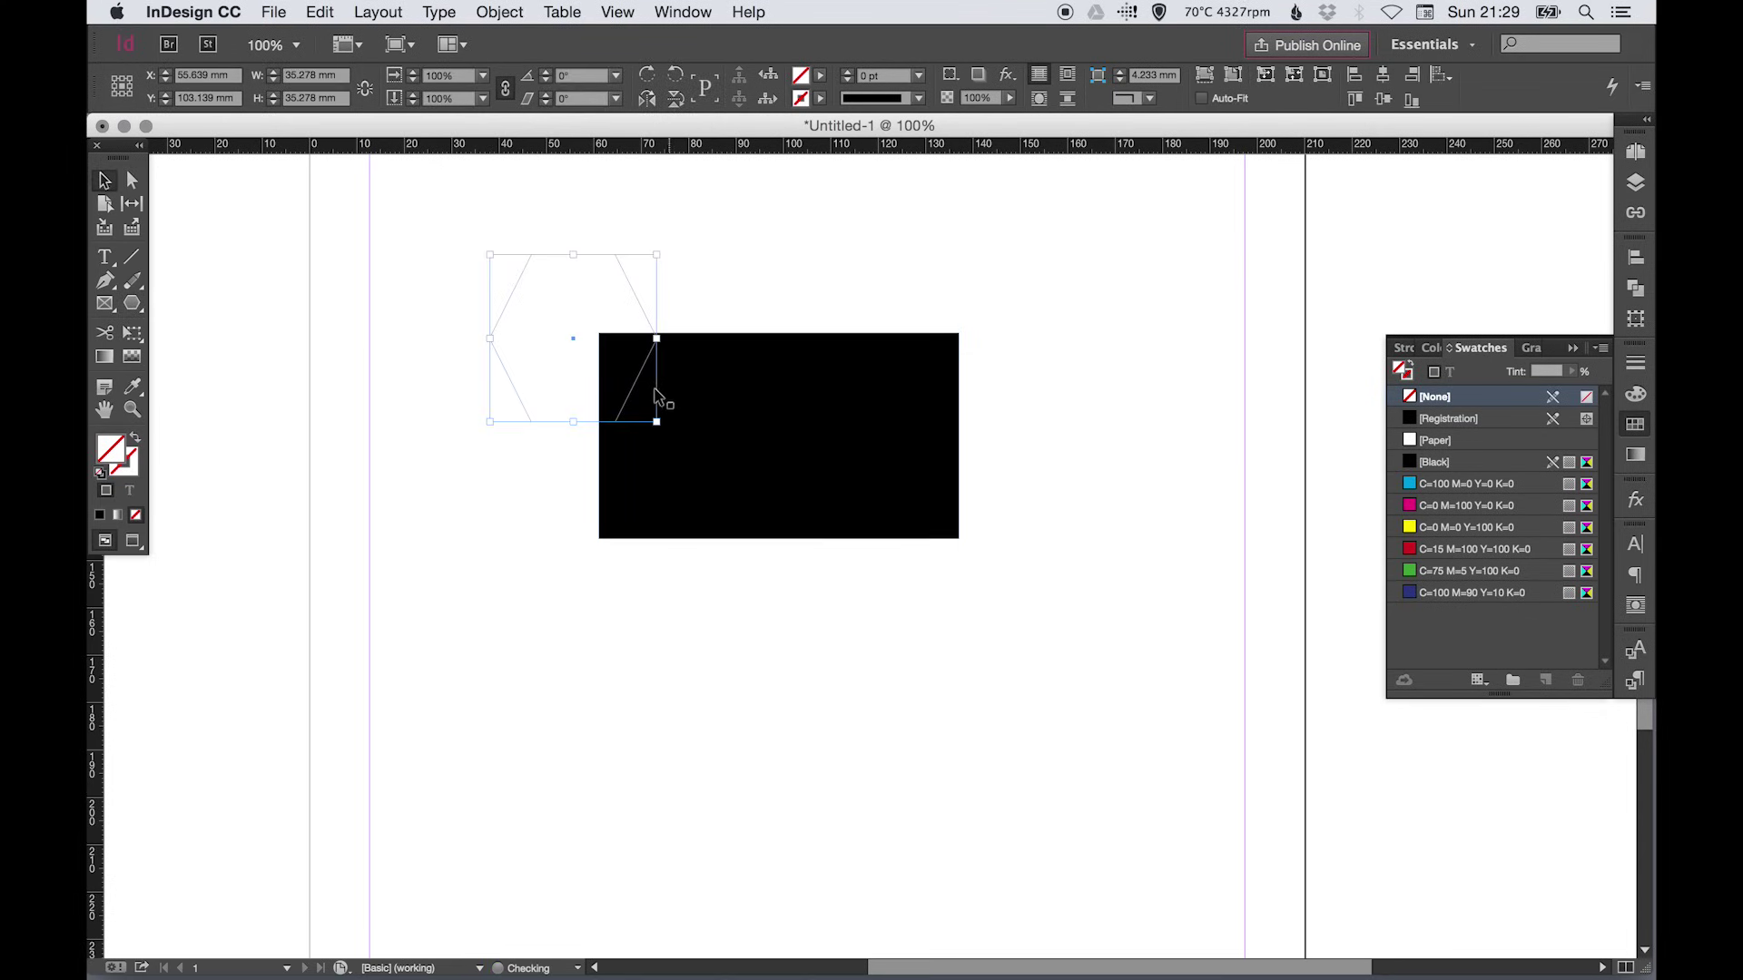
{"action": "left_click", "coordinate": [1470, 467]}
{"action": "left_click_drag", "start_coordinate": [564, 370], "coordinate": [833, 646]}
{"action": "left_click_drag", "start_coordinate": [1013, 517], "coordinate": [1165, 428]}
Step: Delete the black rectangle and move the hexagon up and to the right
{"action": "key", "text": "v"}
{"action": "left_click", "coordinate": [871, 405]}
{"action": "key", "text": "Delete"}
{"action": "left_click_drag", "start_coordinate": [794, 545], "coordinate": [818, 465]}
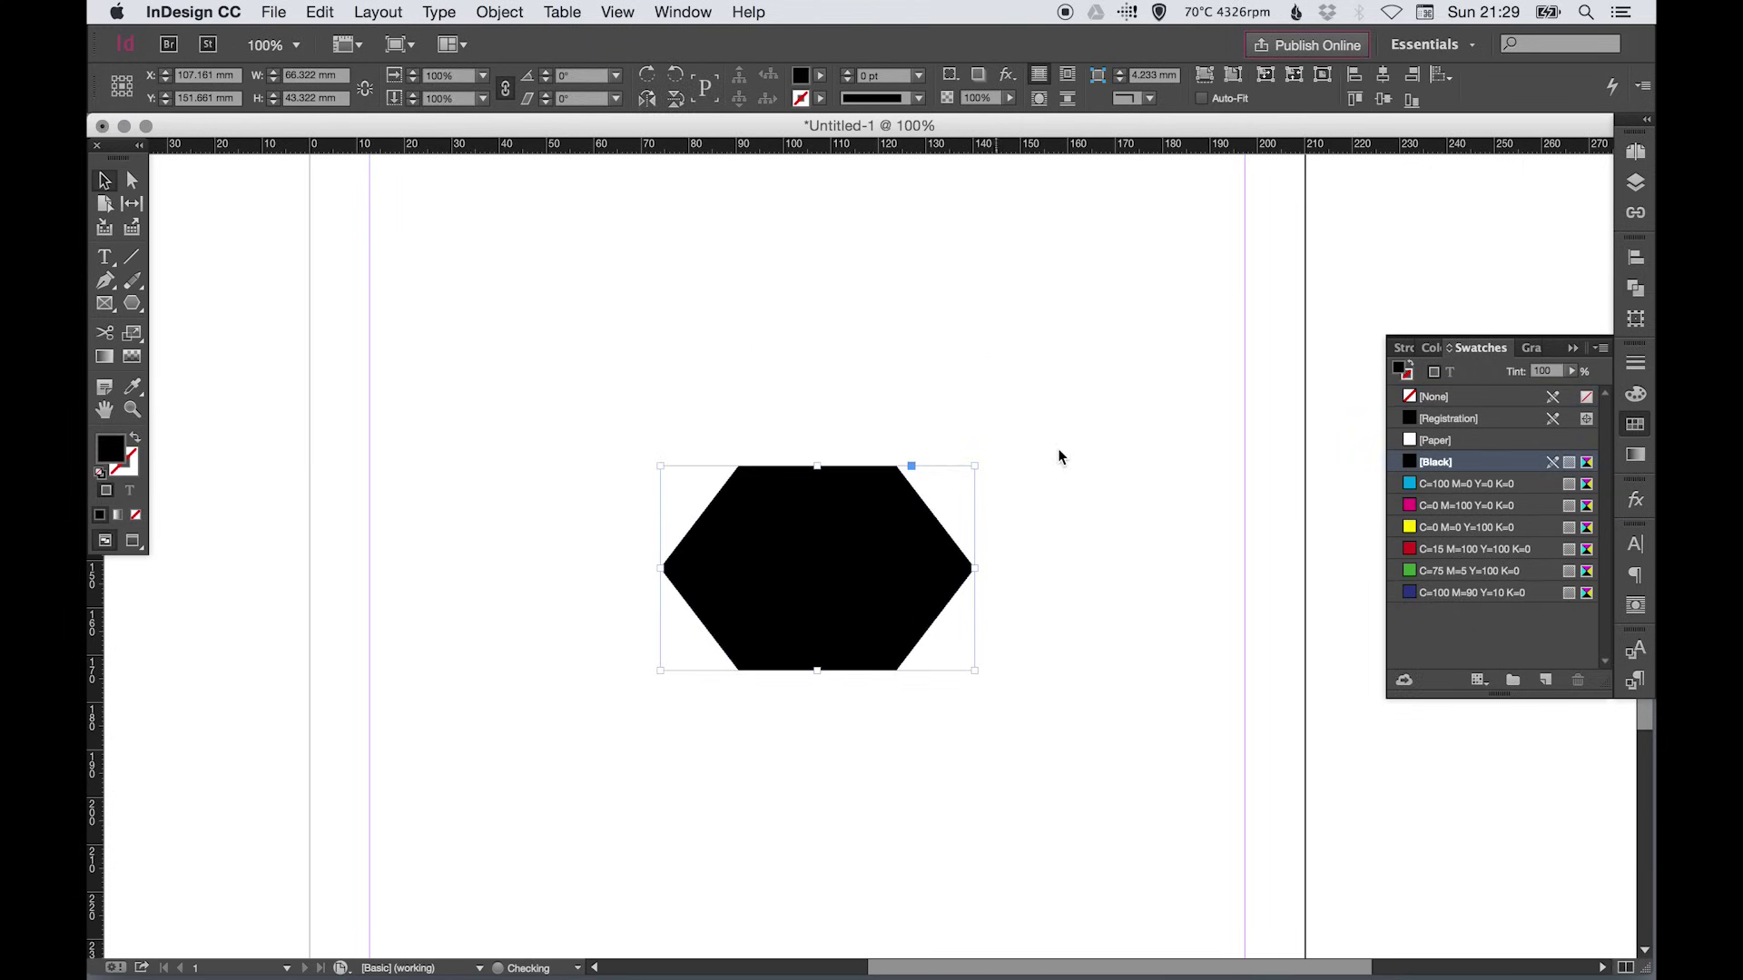
{"action": "left_click", "coordinate": [1003, 568]}
Step: Reshape the hexagon into a chevron by dragging its anchor points with Direct Selection
{"action": "left_click", "coordinate": [133, 180]}
{"action": "left_click_drag", "start_coordinate": [971, 570], "coordinate": [818, 568]}
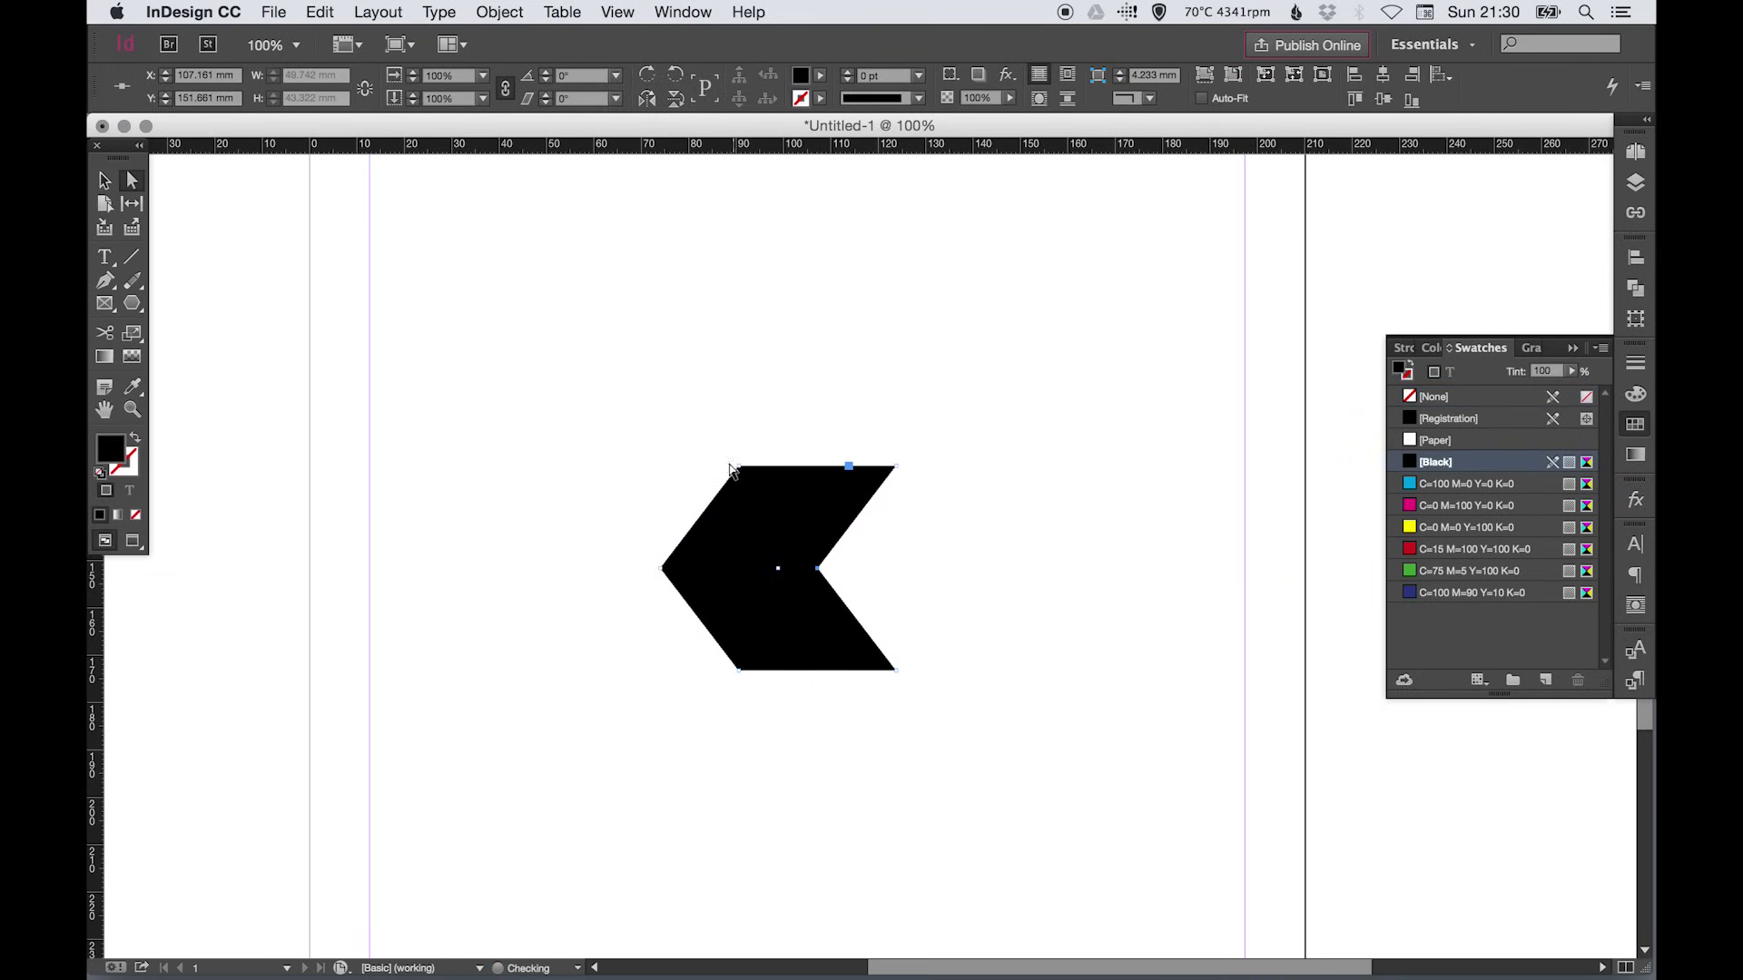
{"action": "left_click_drag", "start_coordinate": [737, 469], "coordinate": [739, 386]}
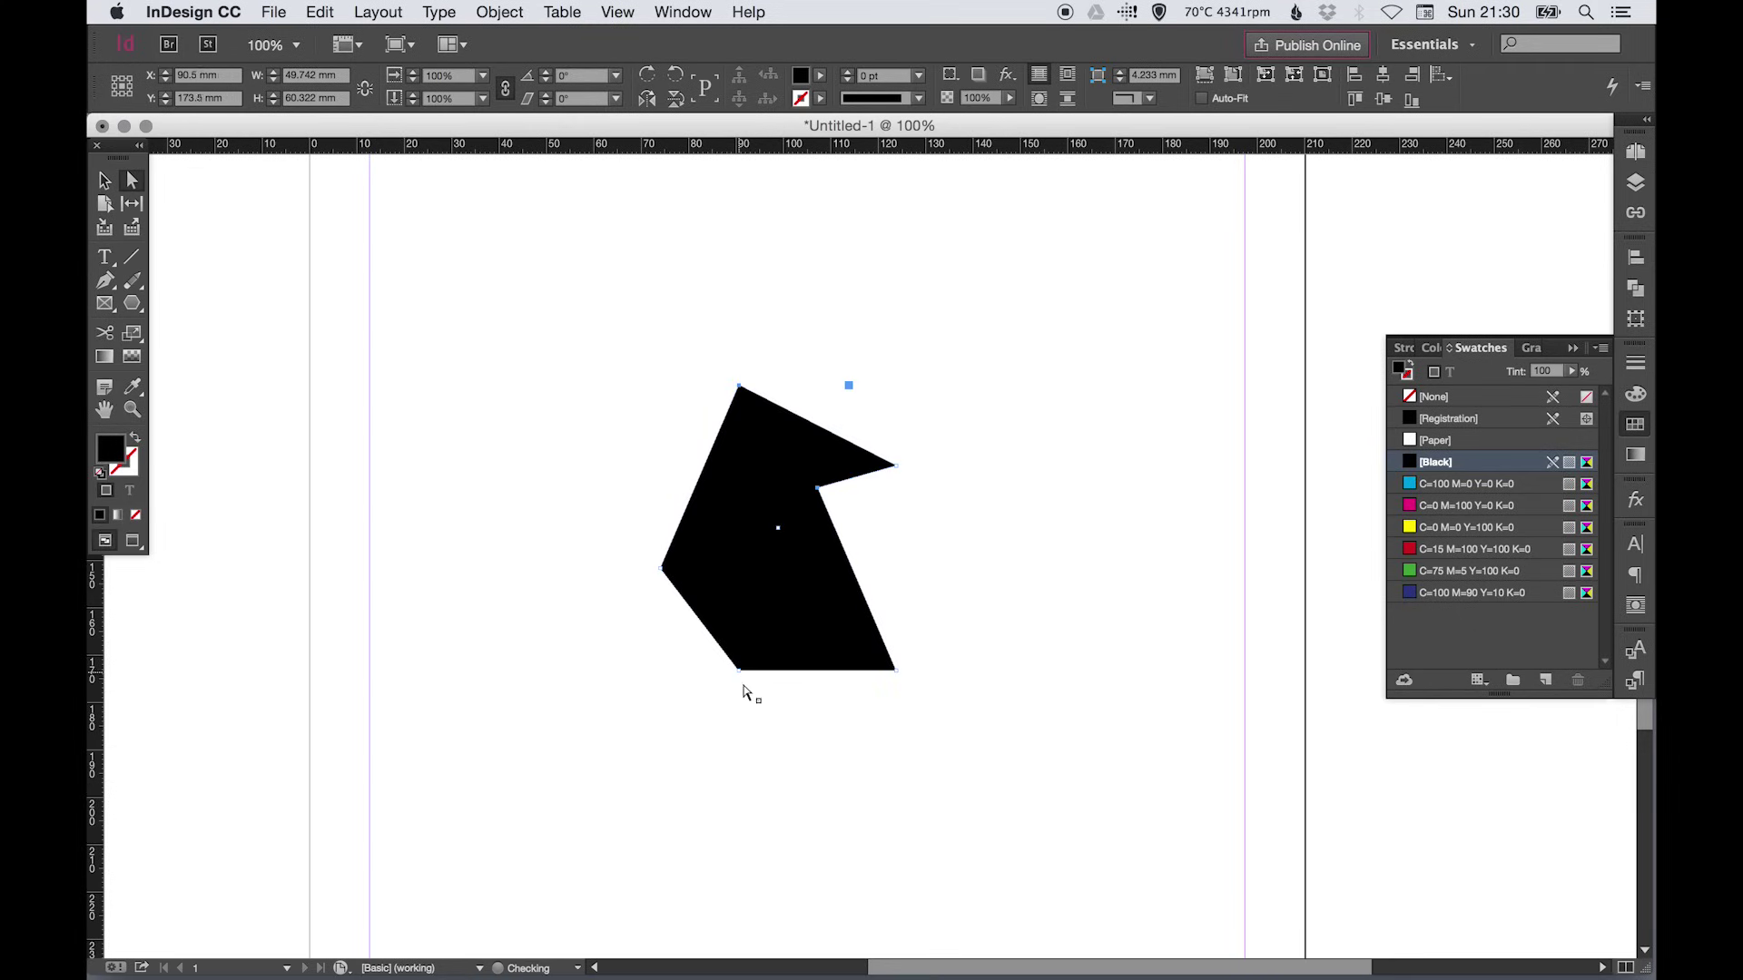
{"action": "left_click_drag", "start_coordinate": [739, 670], "coordinate": [739, 725]}
Step: Delete the reshaped black polygon and put the swatches away
{"action": "key", "text": "v"}
{"action": "left_click", "coordinate": [1014, 544]}
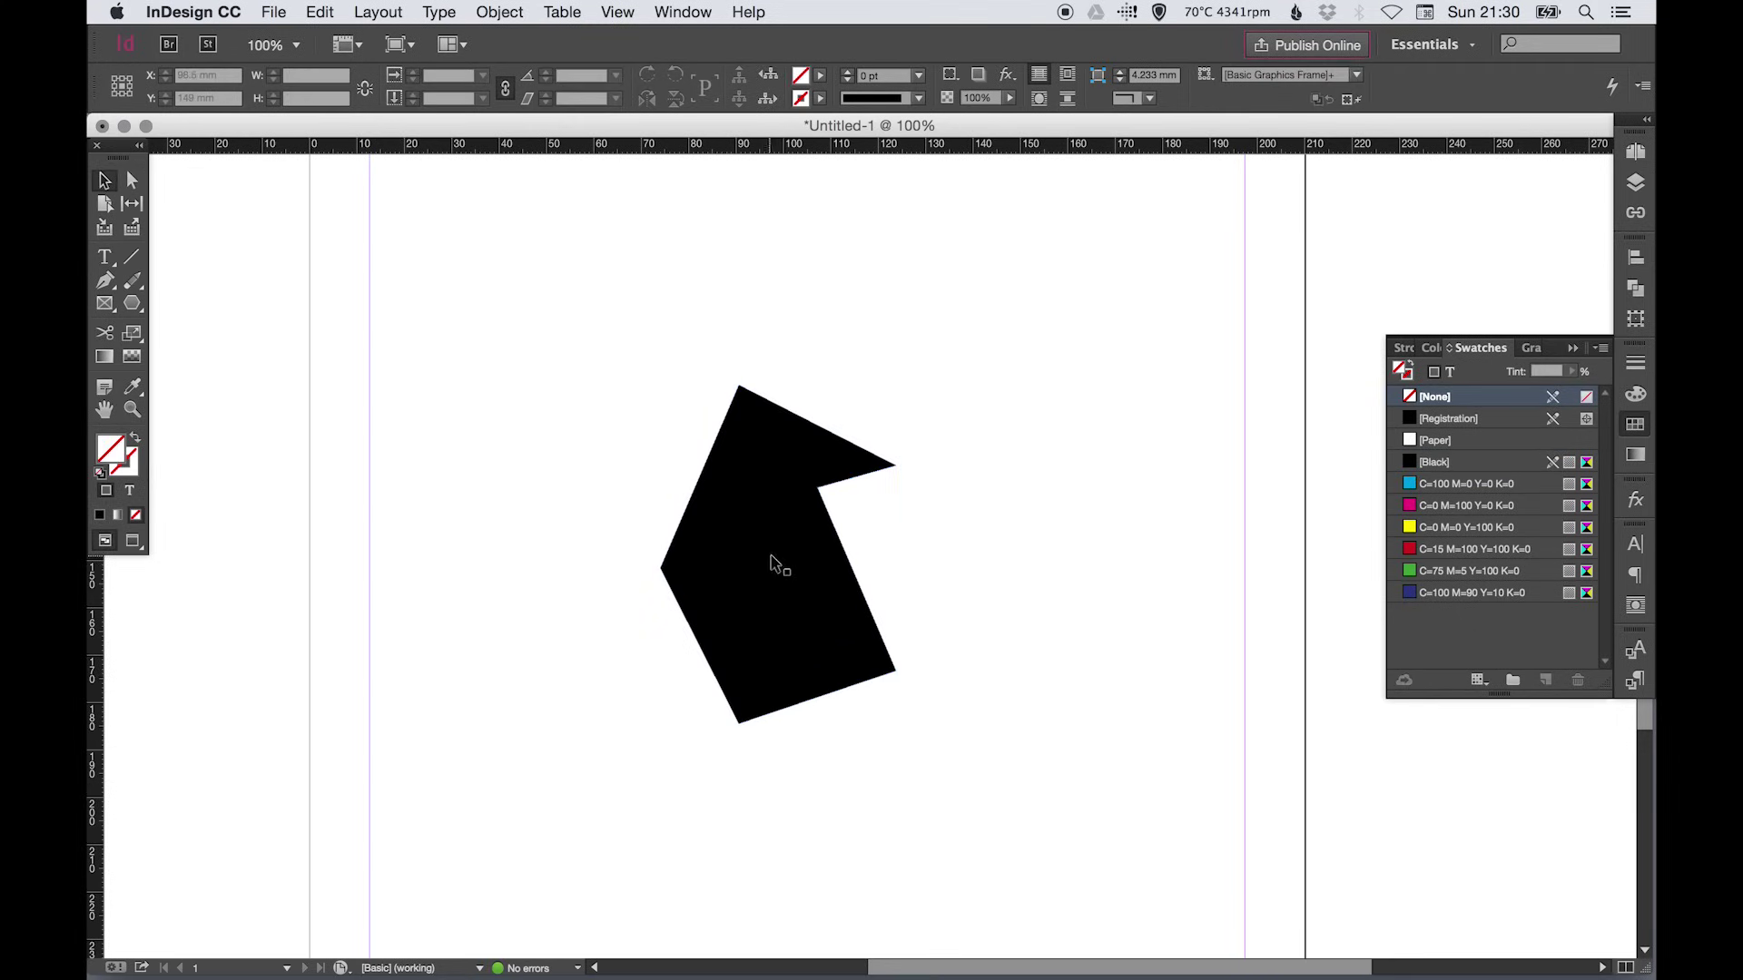
{"action": "left_click", "coordinate": [772, 562]}
{"action": "key", "text": "Delete"}
{"action": "left_click", "coordinate": [1635, 425]}
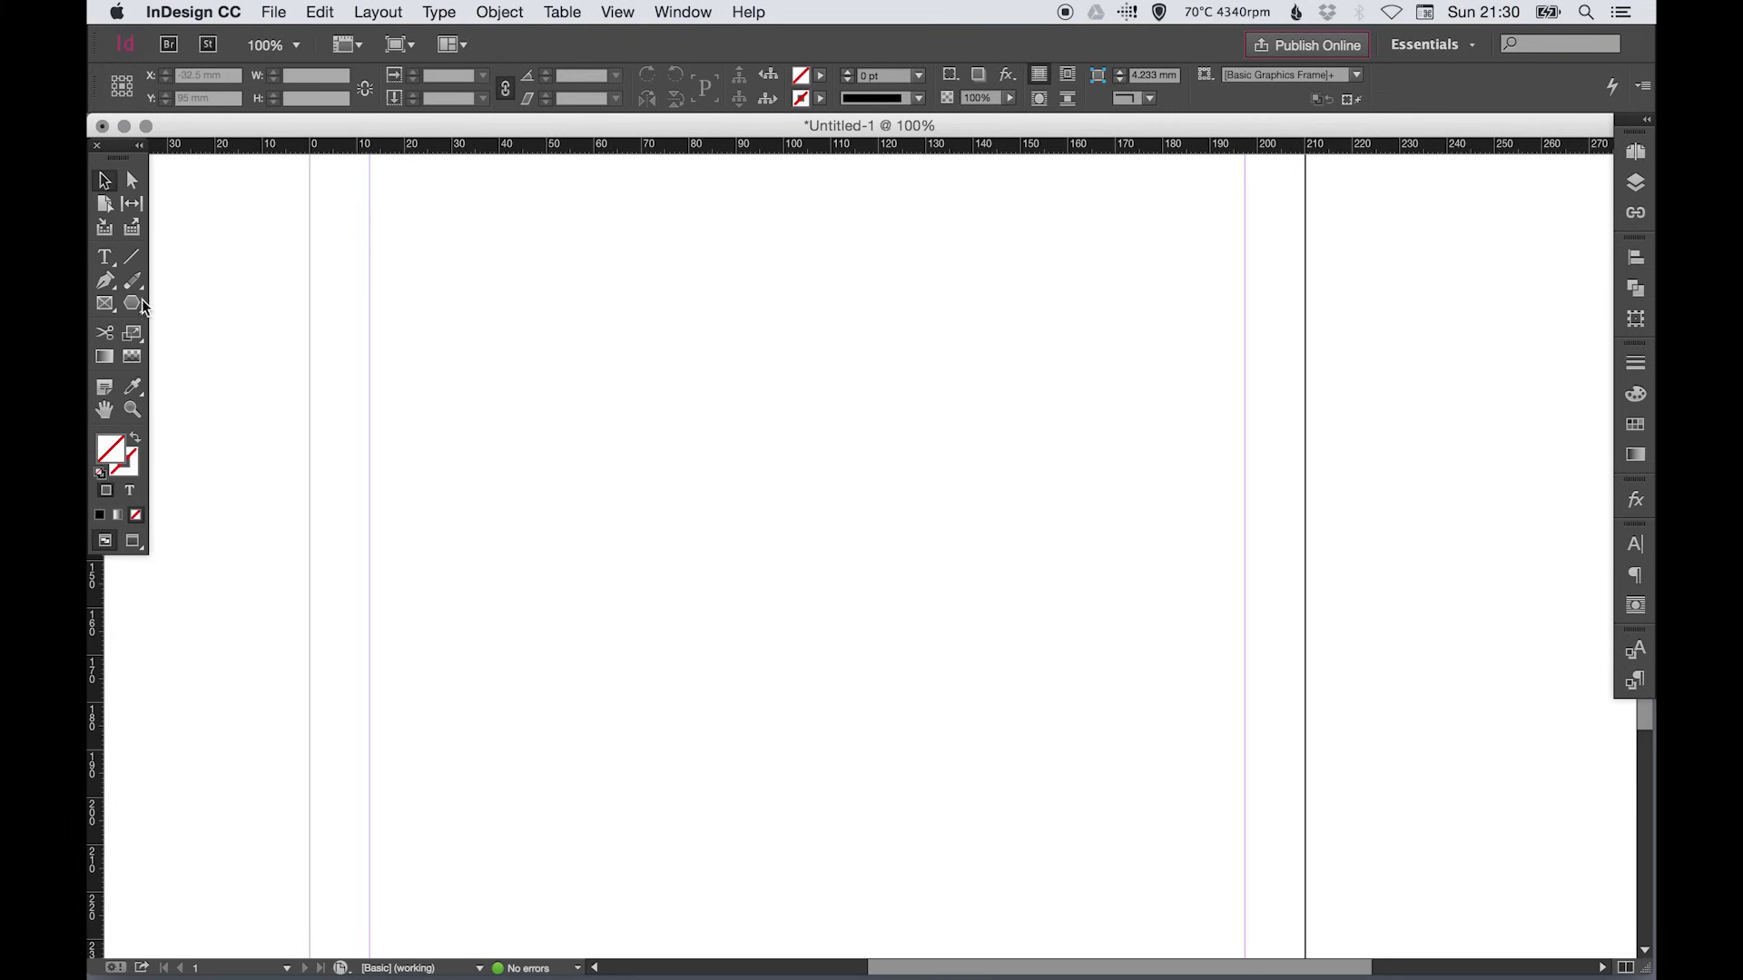
{"action": "mouse_move", "coordinate": [138, 303]}
{"action": "left_mouse_down"}
{"action": "mouse_move", "coordinate": [191, 302]}
{"action": "mouse_move", "coordinate": [188, 286]}
{"action": "mouse_move", "coordinate": [111, 302]}
{"action": "mouse_move", "coordinate": [173, 336]}
{"action": "mouse_move", "coordinate": [177, 302]}
{"action": "left_mouse_up"}
{"action": "mouse_move", "coordinate": [511, 263]}
{"action": "left_mouse_down"}
{"action": "mouse_move", "coordinate": [868, 526]}
{"action": "mouse_move", "coordinate": [989, 589]}
{"action": "left_mouse_up"}
{"action": "key", "text": "v"}
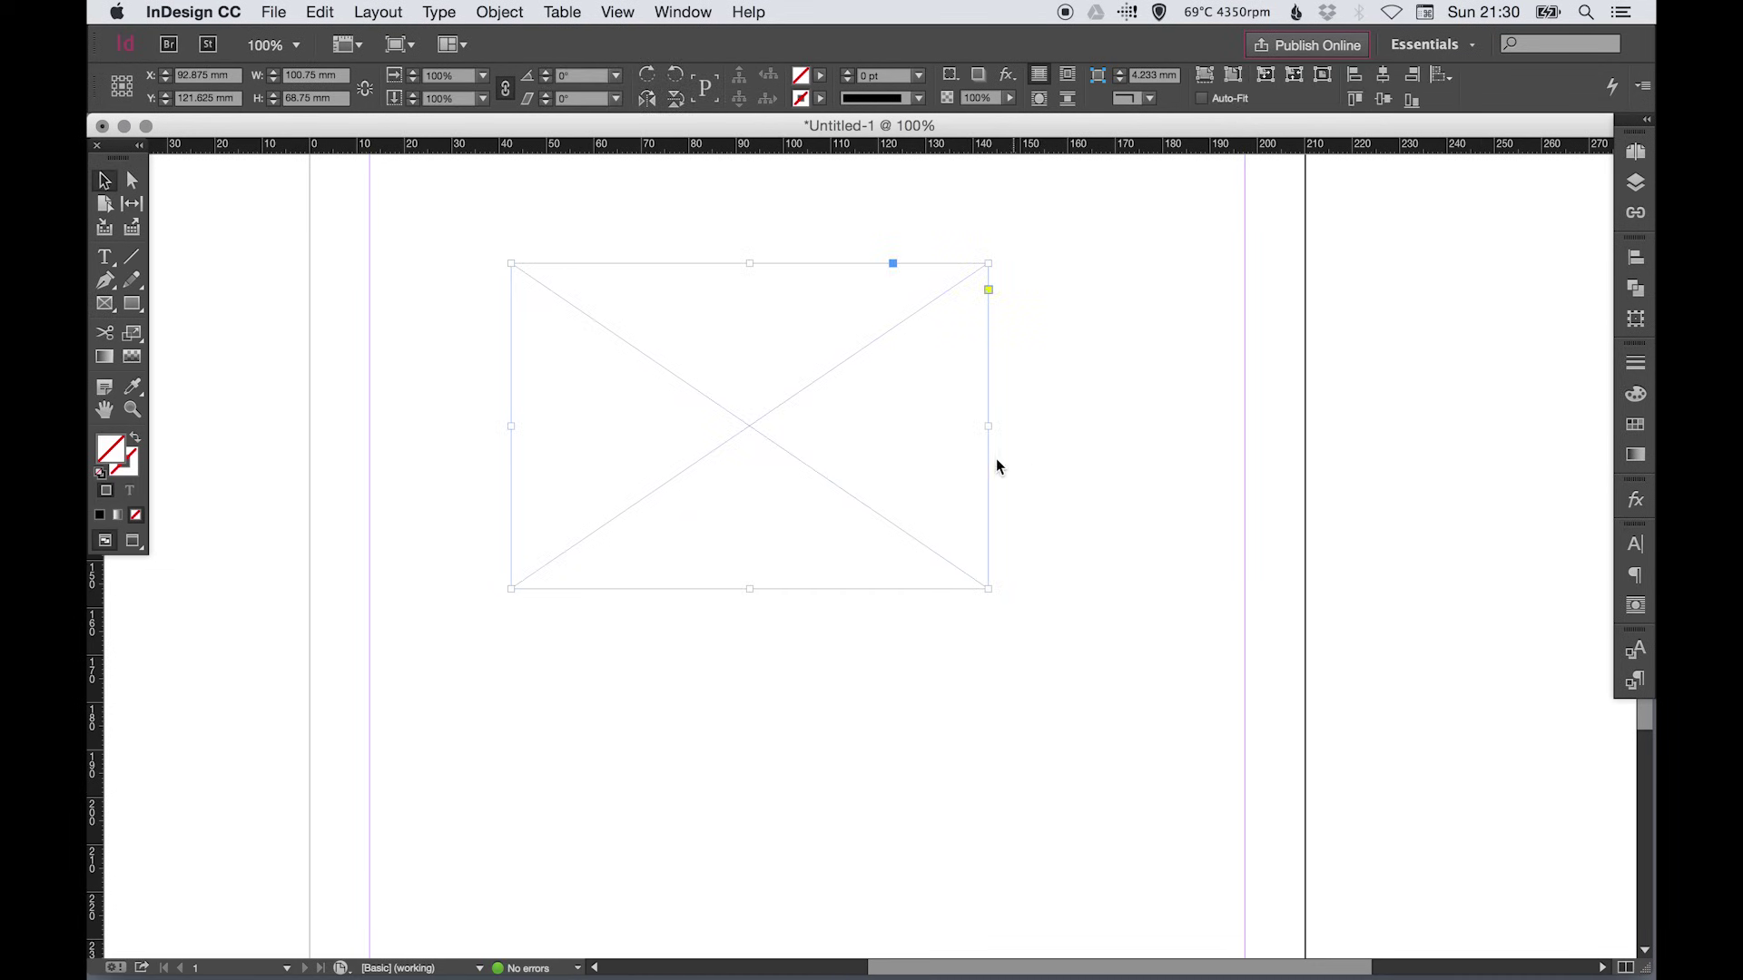
{"action": "left_click", "coordinate": [1626, 429]}
{"action": "left_click", "coordinate": [1480, 530]}
{"action": "left_click", "coordinate": [1171, 472]}
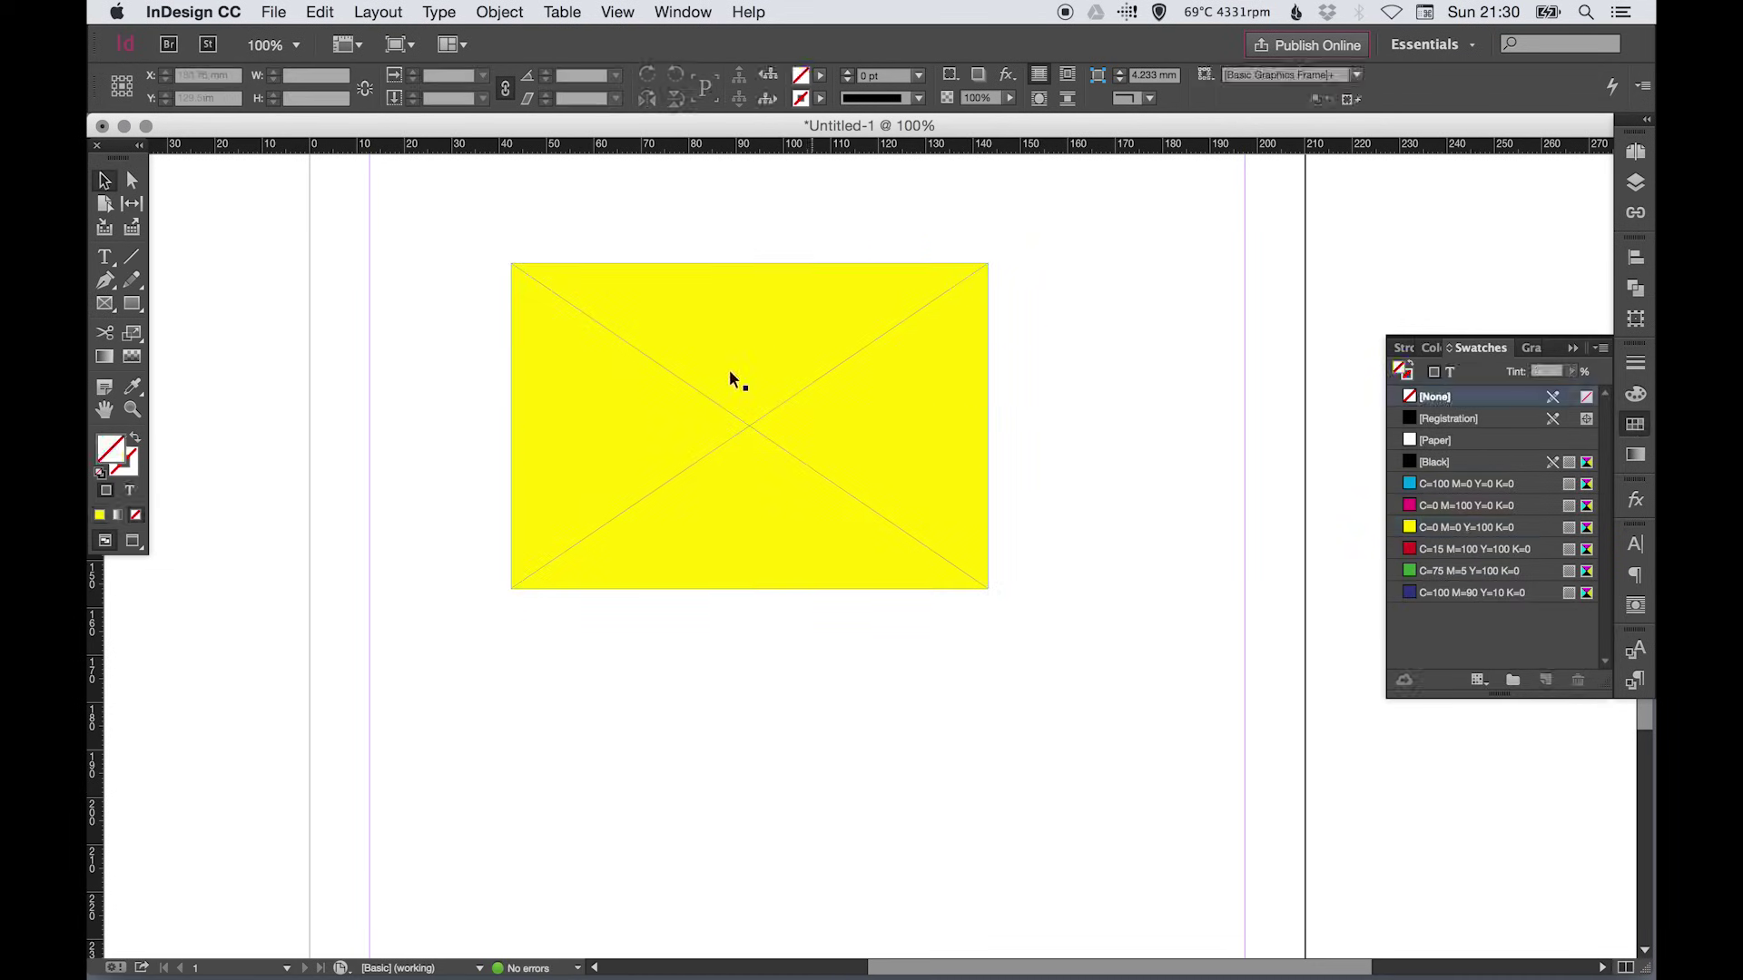
{"action": "key", "text": "w"}
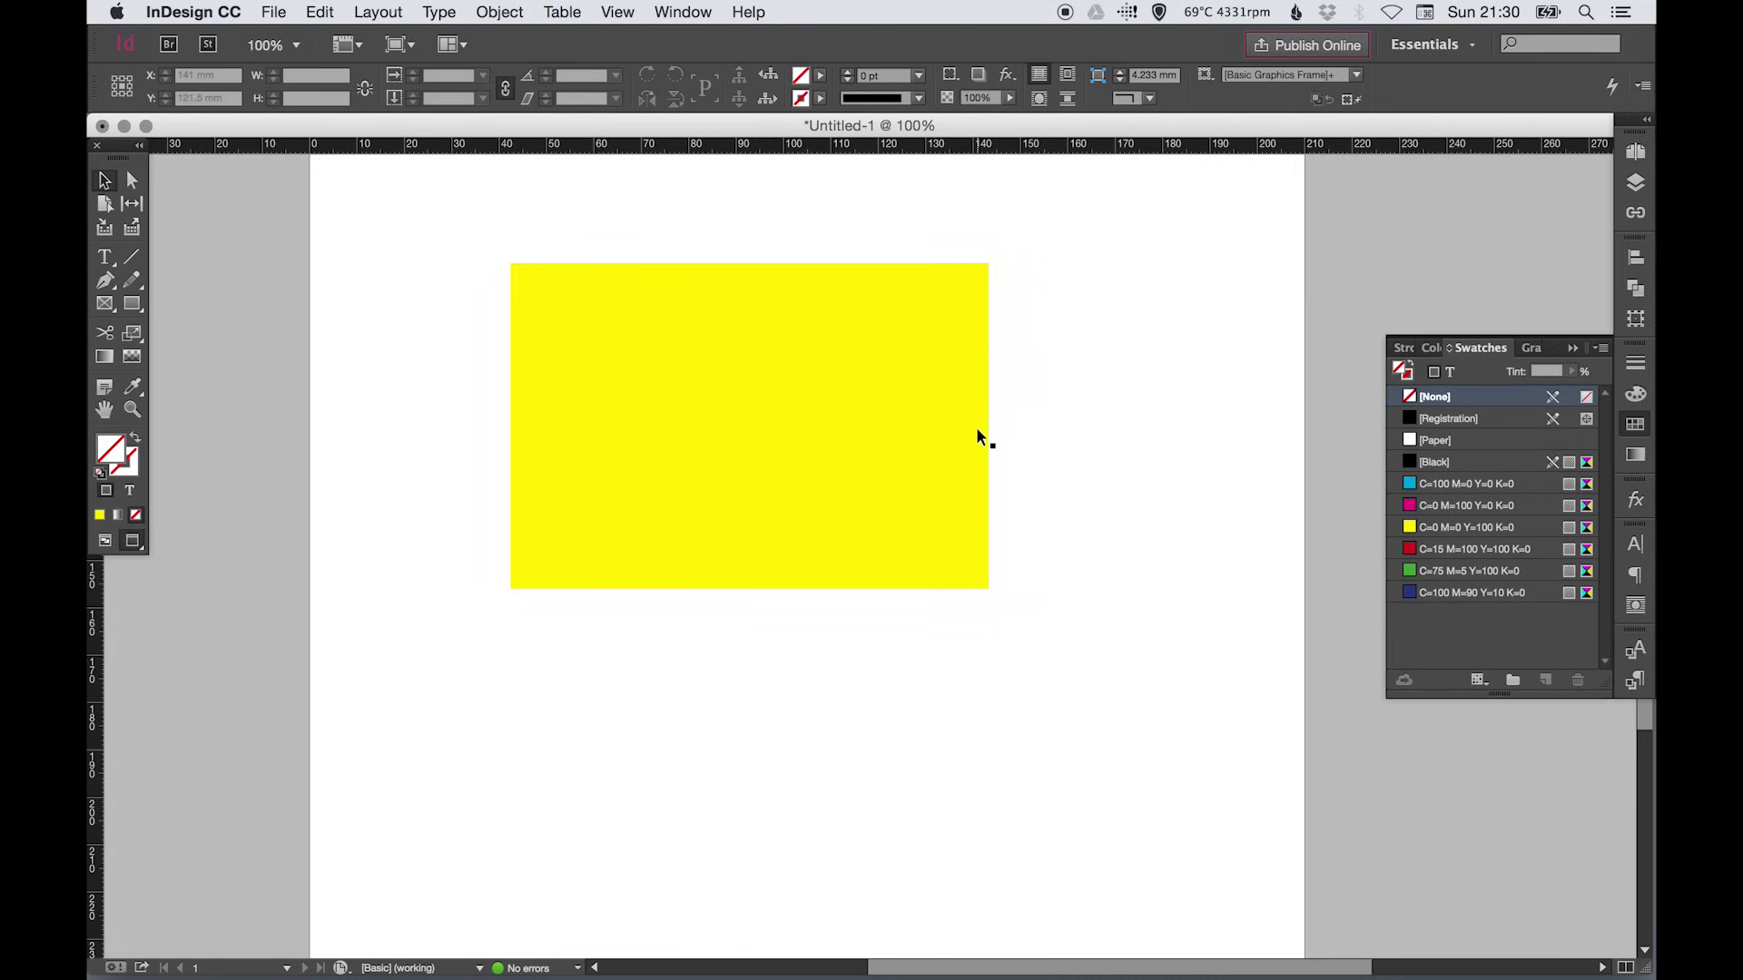
{"action": "left_click_drag", "start_coordinate": [765, 442], "coordinate": [650, 442]}
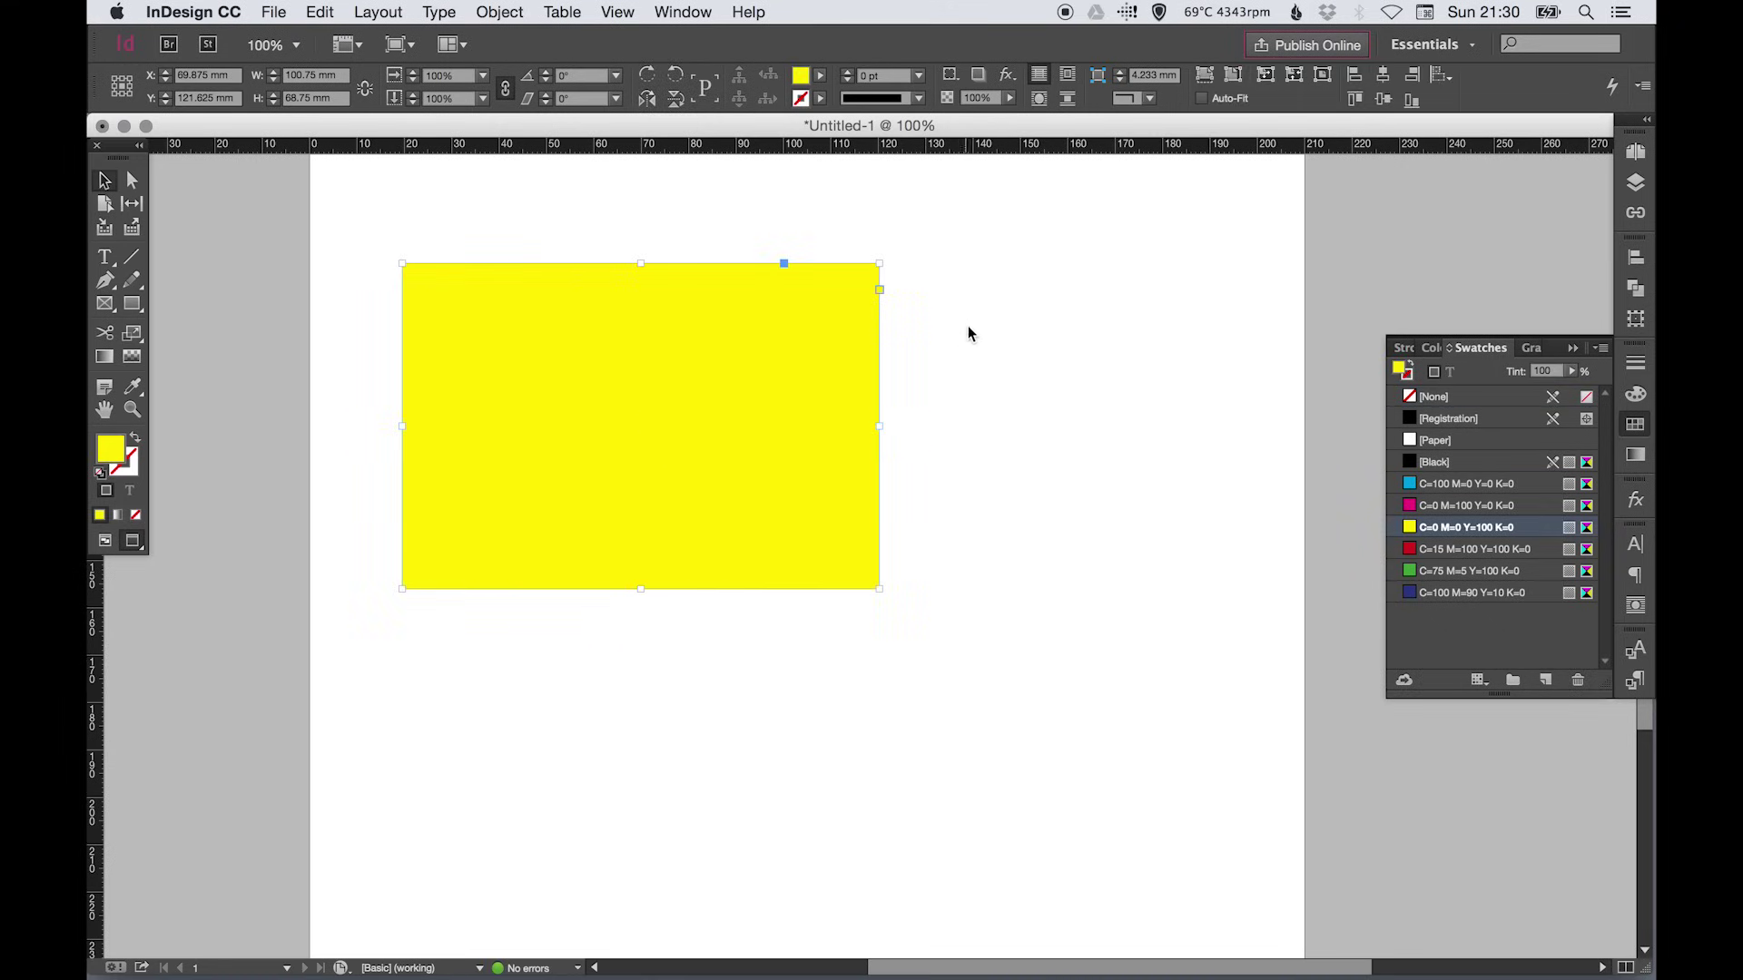
{"action": "key", "text": "w"}
{"action": "key", "text": "w"}
{"action": "key", "text": "w"}
{"action": "key", "text": "w"}
{"action": "key", "text": "w"}
{"action": "left_click", "coordinate": [1181, 496]}
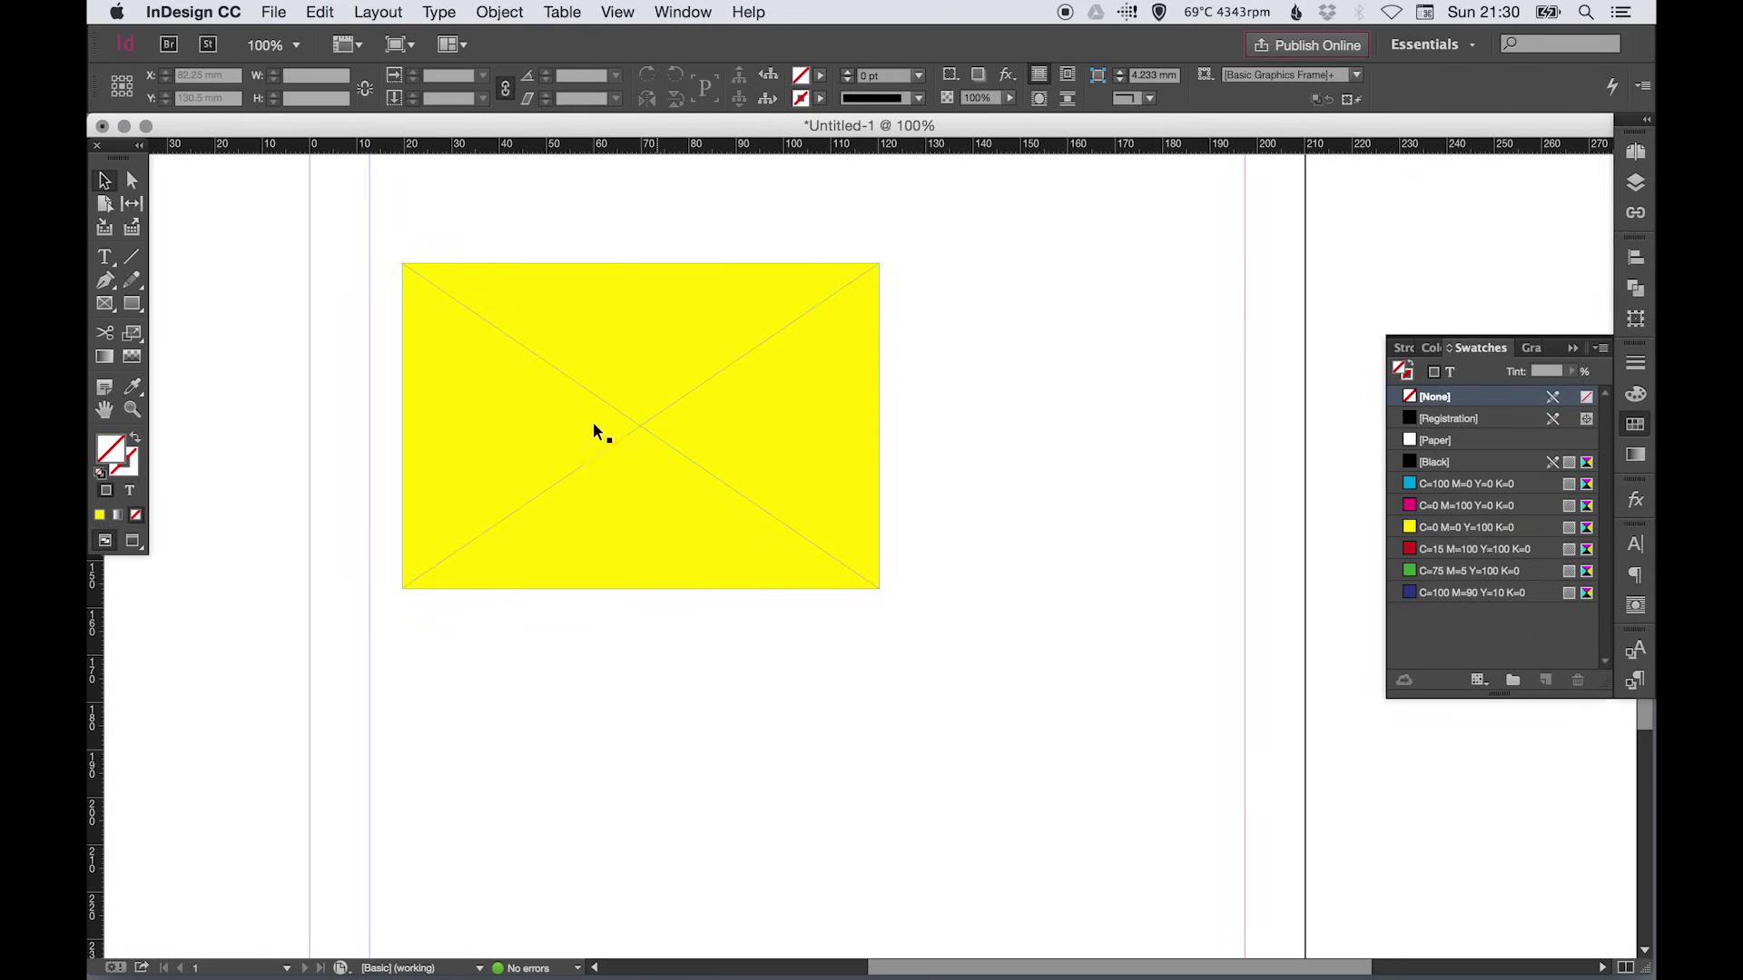
{"action": "left_click", "coordinate": [635, 334]}
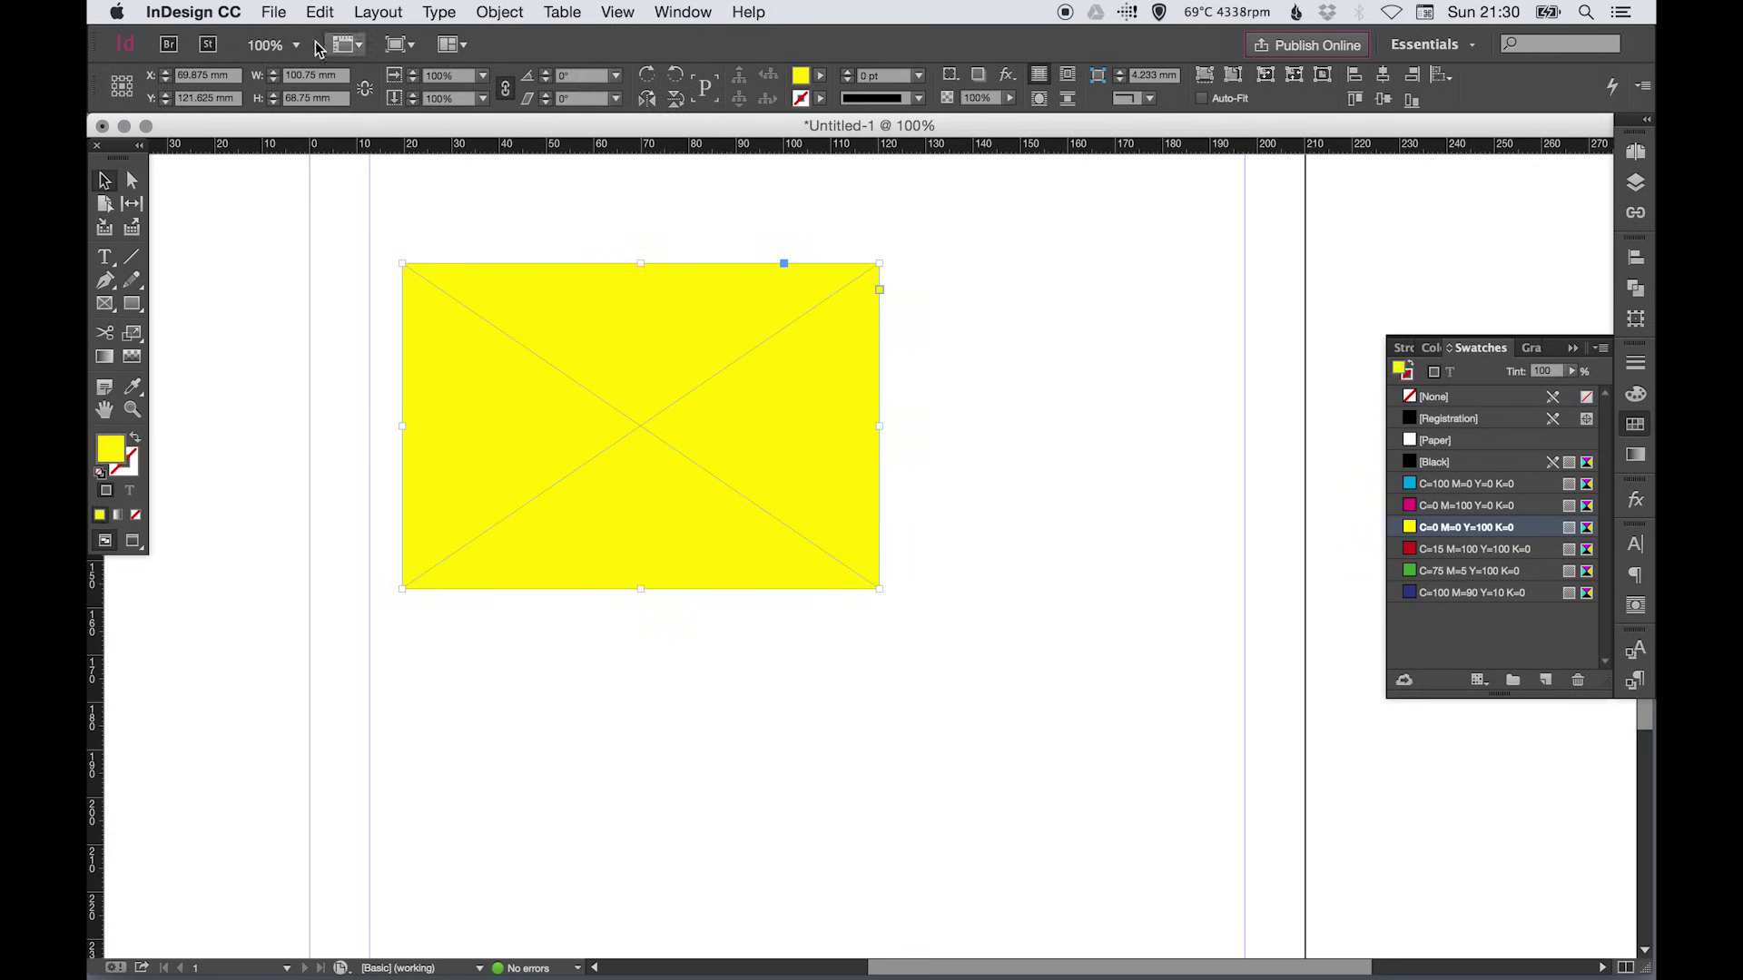
{"action": "left_click", "coordinate": [273, 12]}
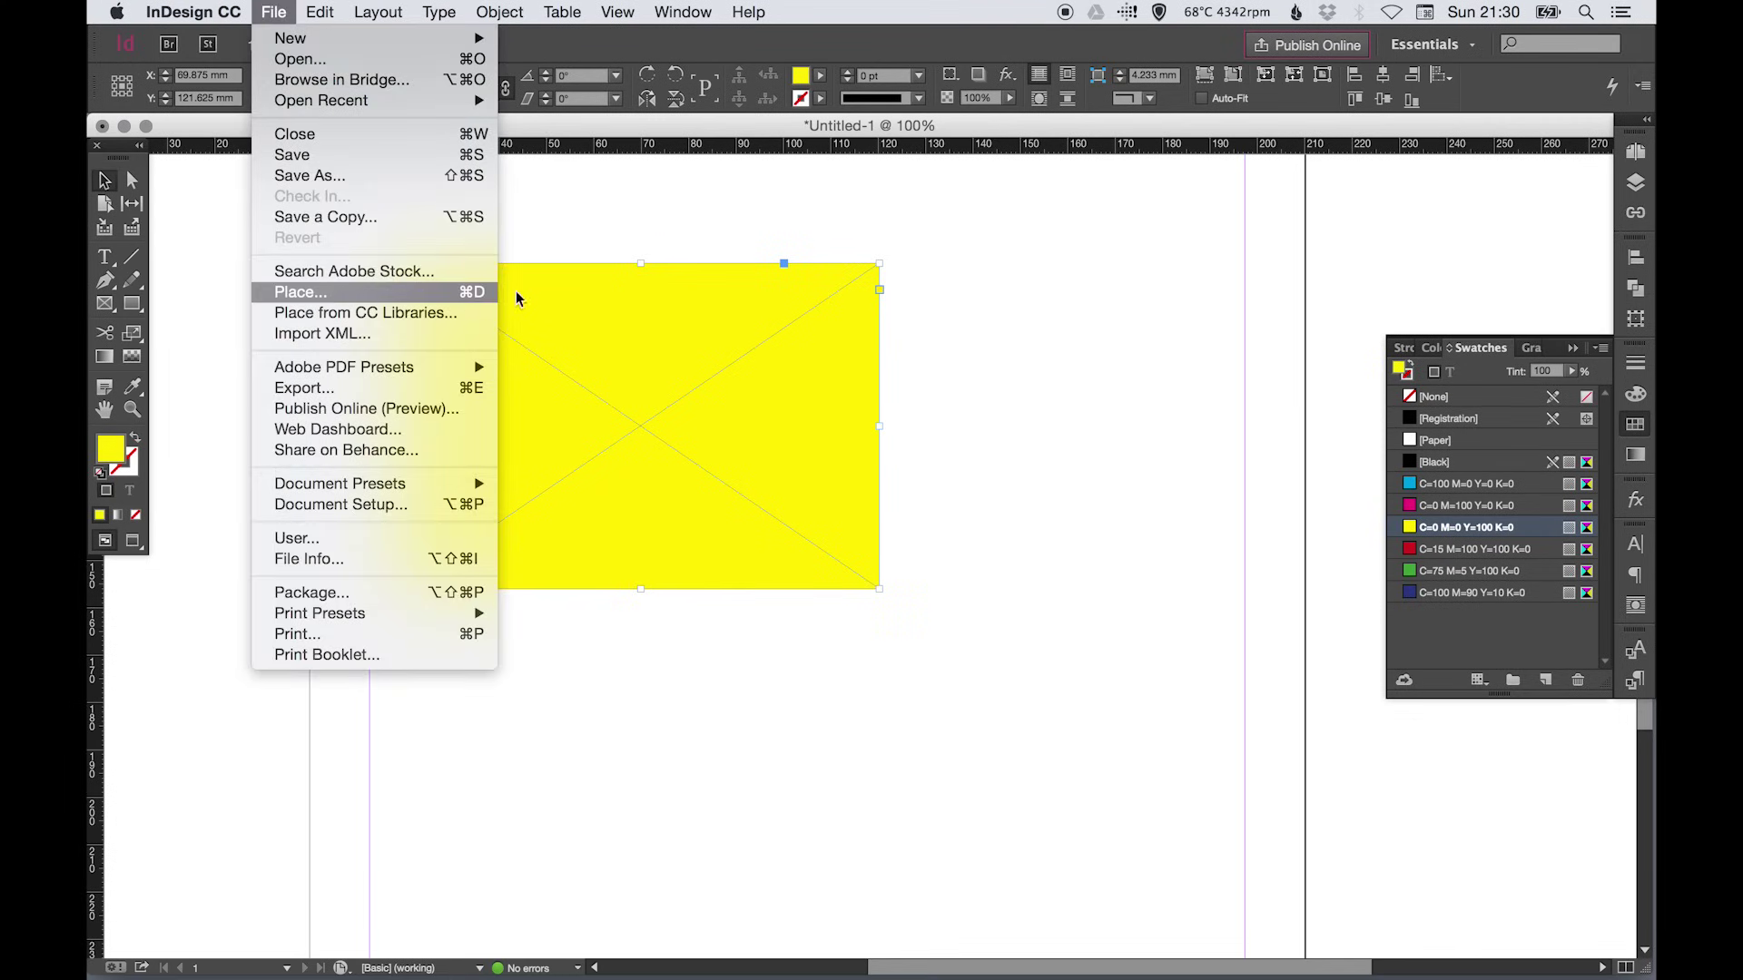
{"action": "left_click", "coordinate": [969, 423]}
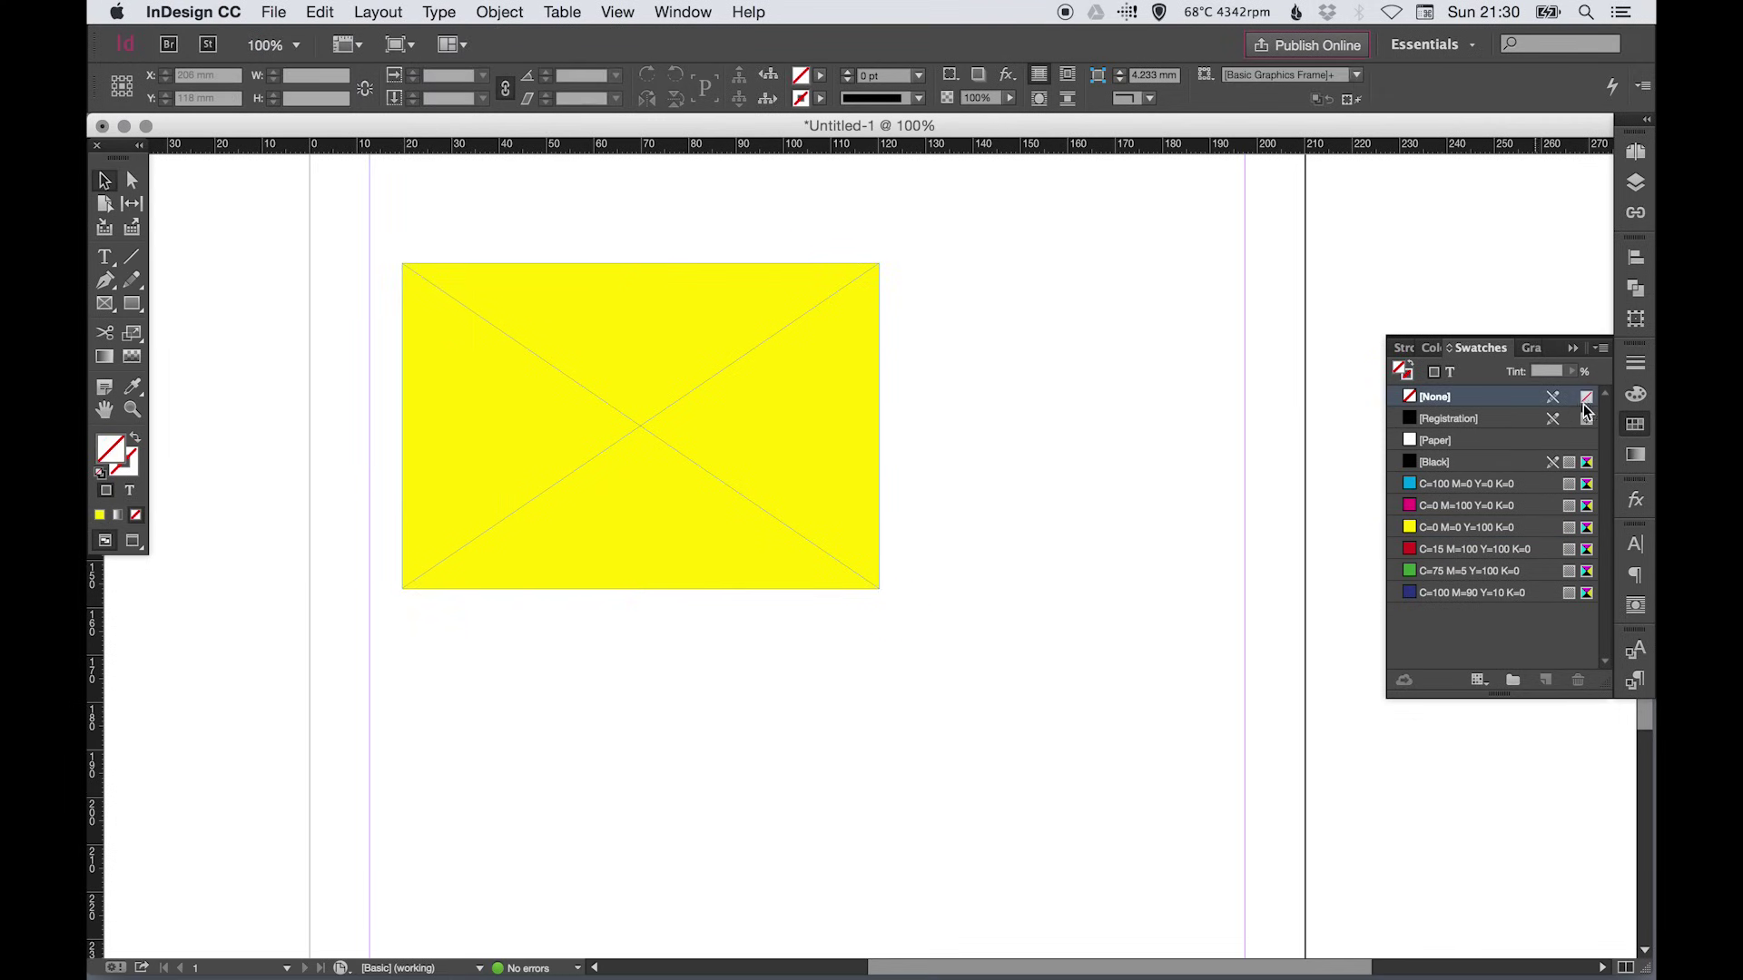
{"action": "left_click", "coordinate": [1634, 425]}
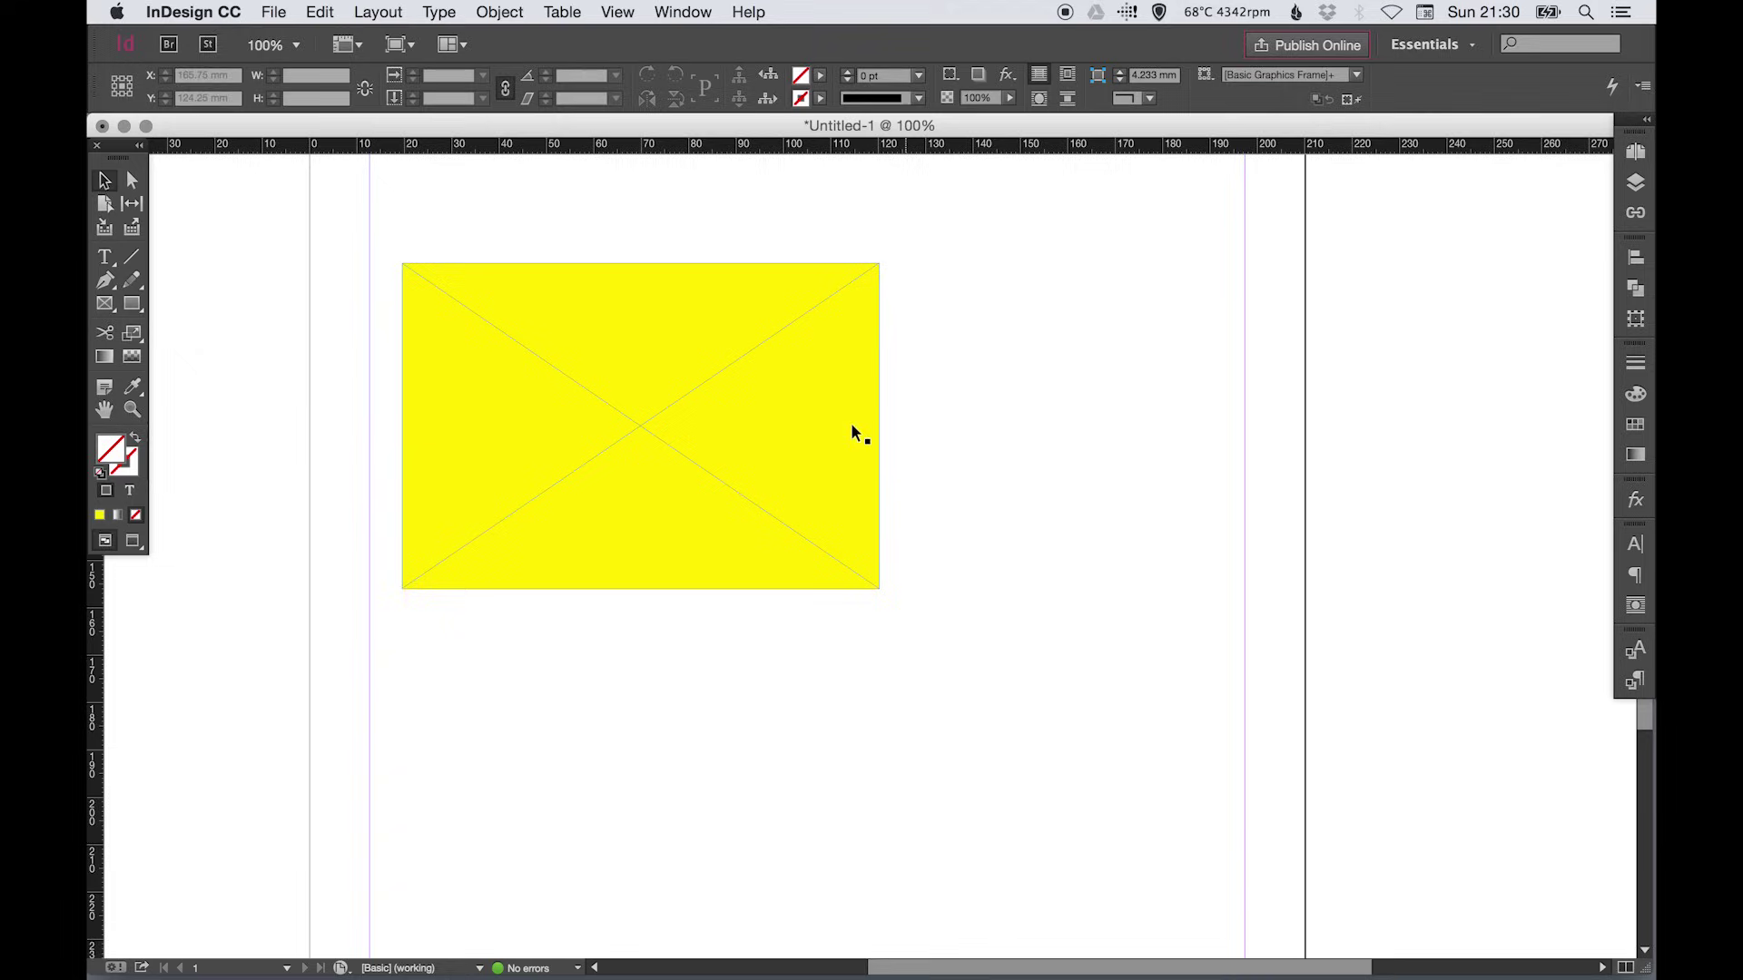
{"action": "left_click", "coordinate": [687, 385]}
{"action": "key", "text": "Delete"}
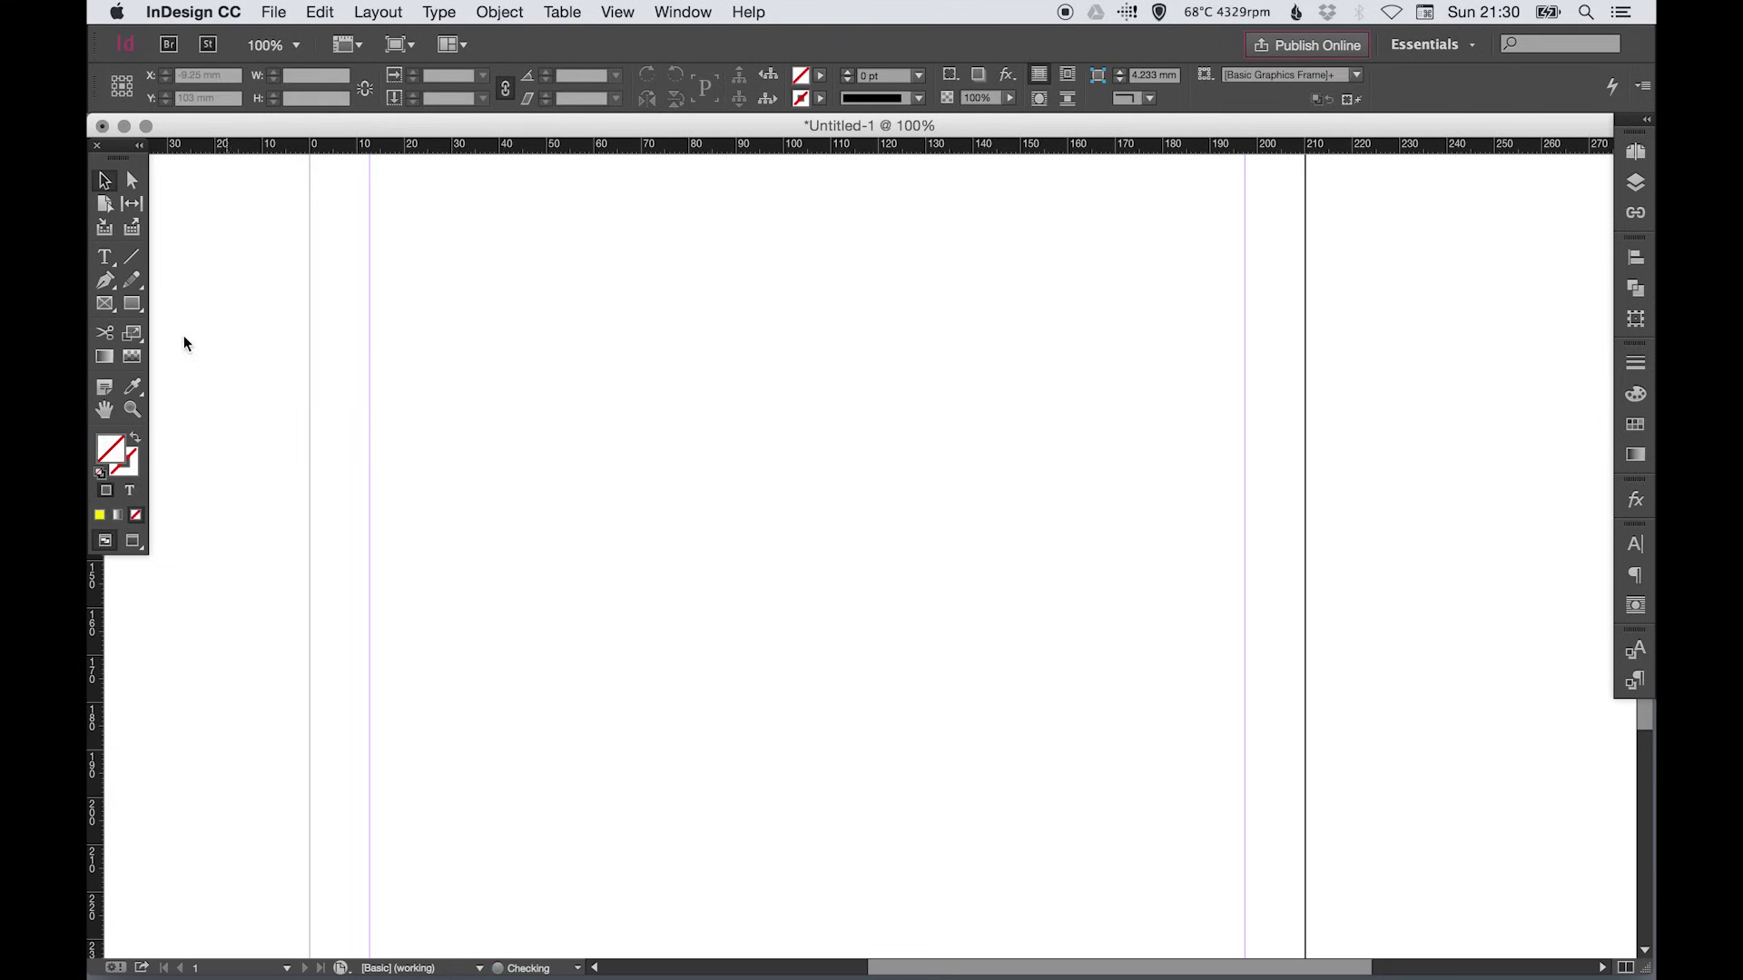
Step: Draw a 63.5 mm square, fill it yellow, and nudge it right and down
{"action": "left_click", "coordinate": [133, 303]}
{"action": "left_click_drag", "start_coordinate": [549, 327], "coordinate": [851, 629]}
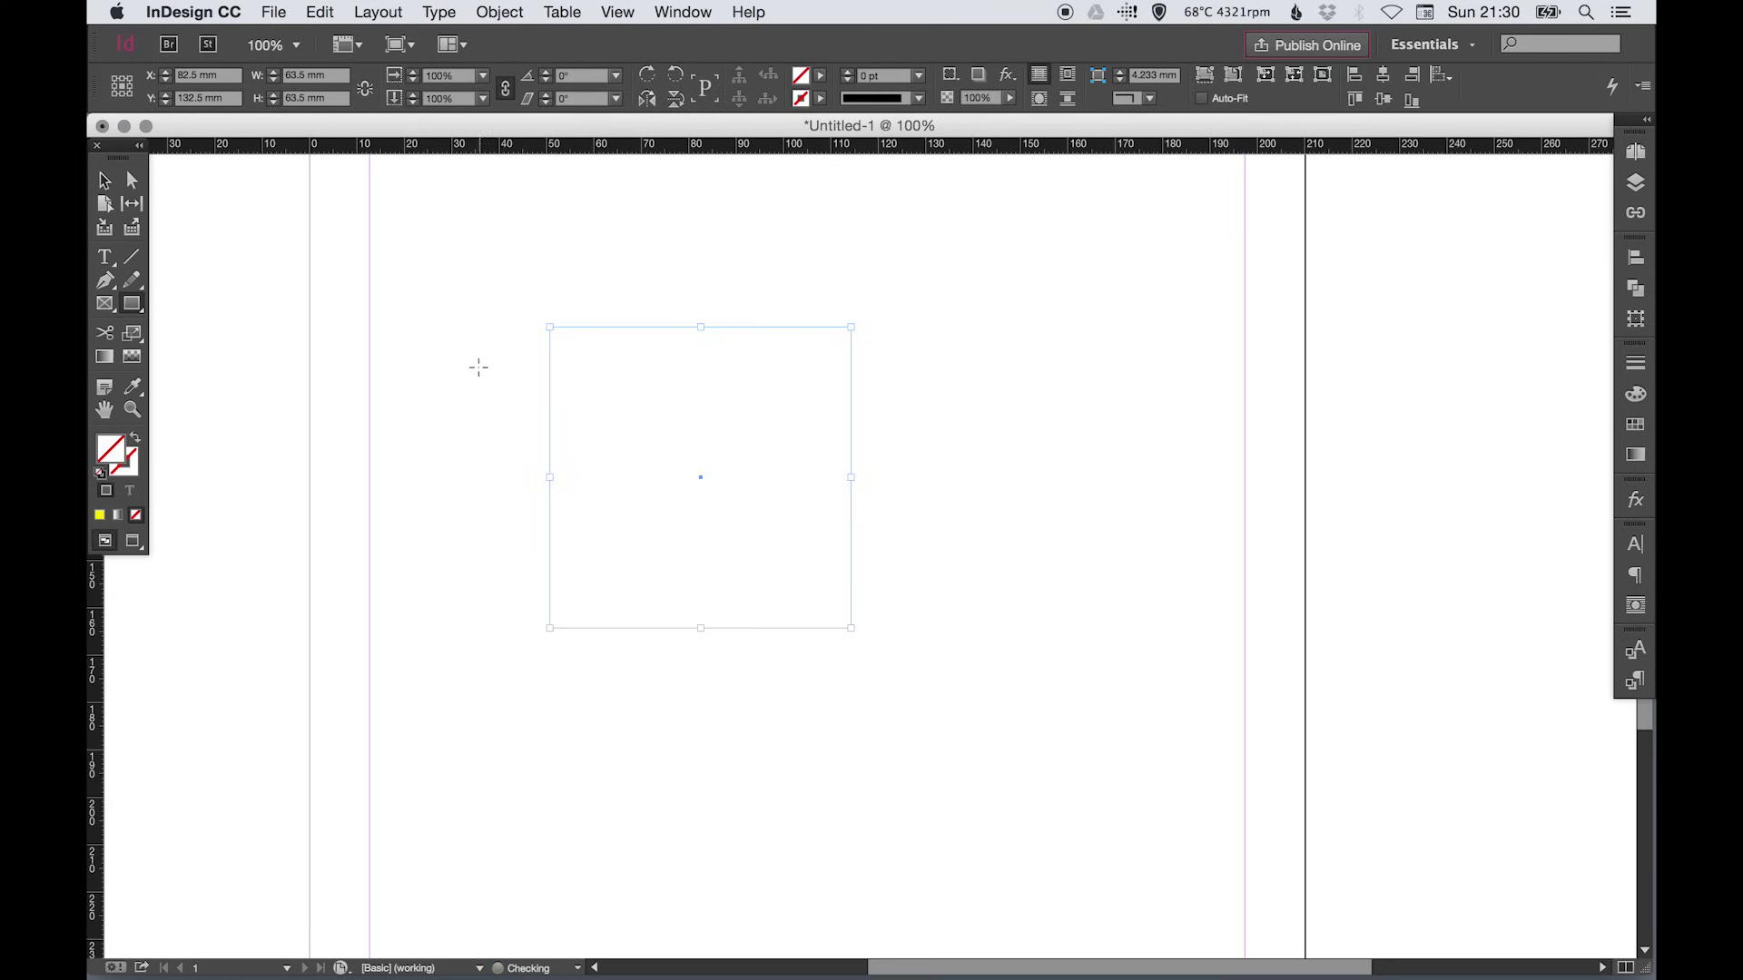
{"action": "key", "text": "v"}
{"action": "left_click", "coordinate": [1638, 426]}
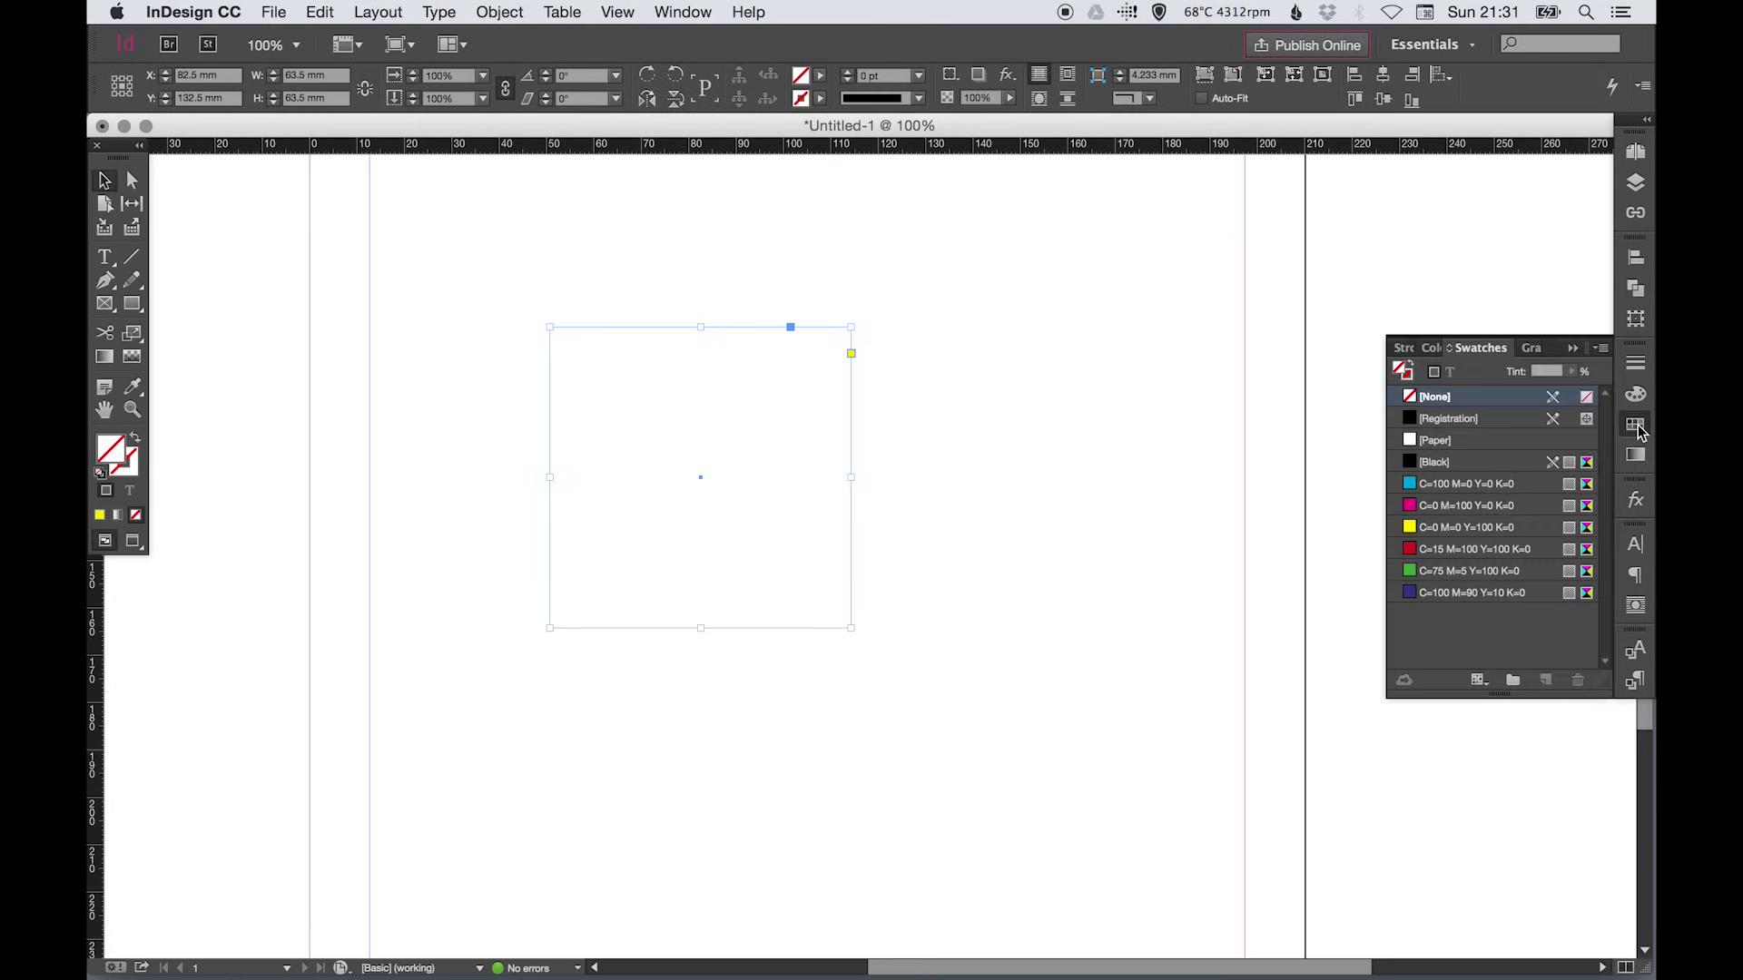
{"action": "left_click", "coordinate": [1477, 525]}
{"action": "left_click_drag", "start_coordinate": [661, 436], "coordinate": [716, 451]}
{"action": "left_click", "coordinate": [307, 376]}
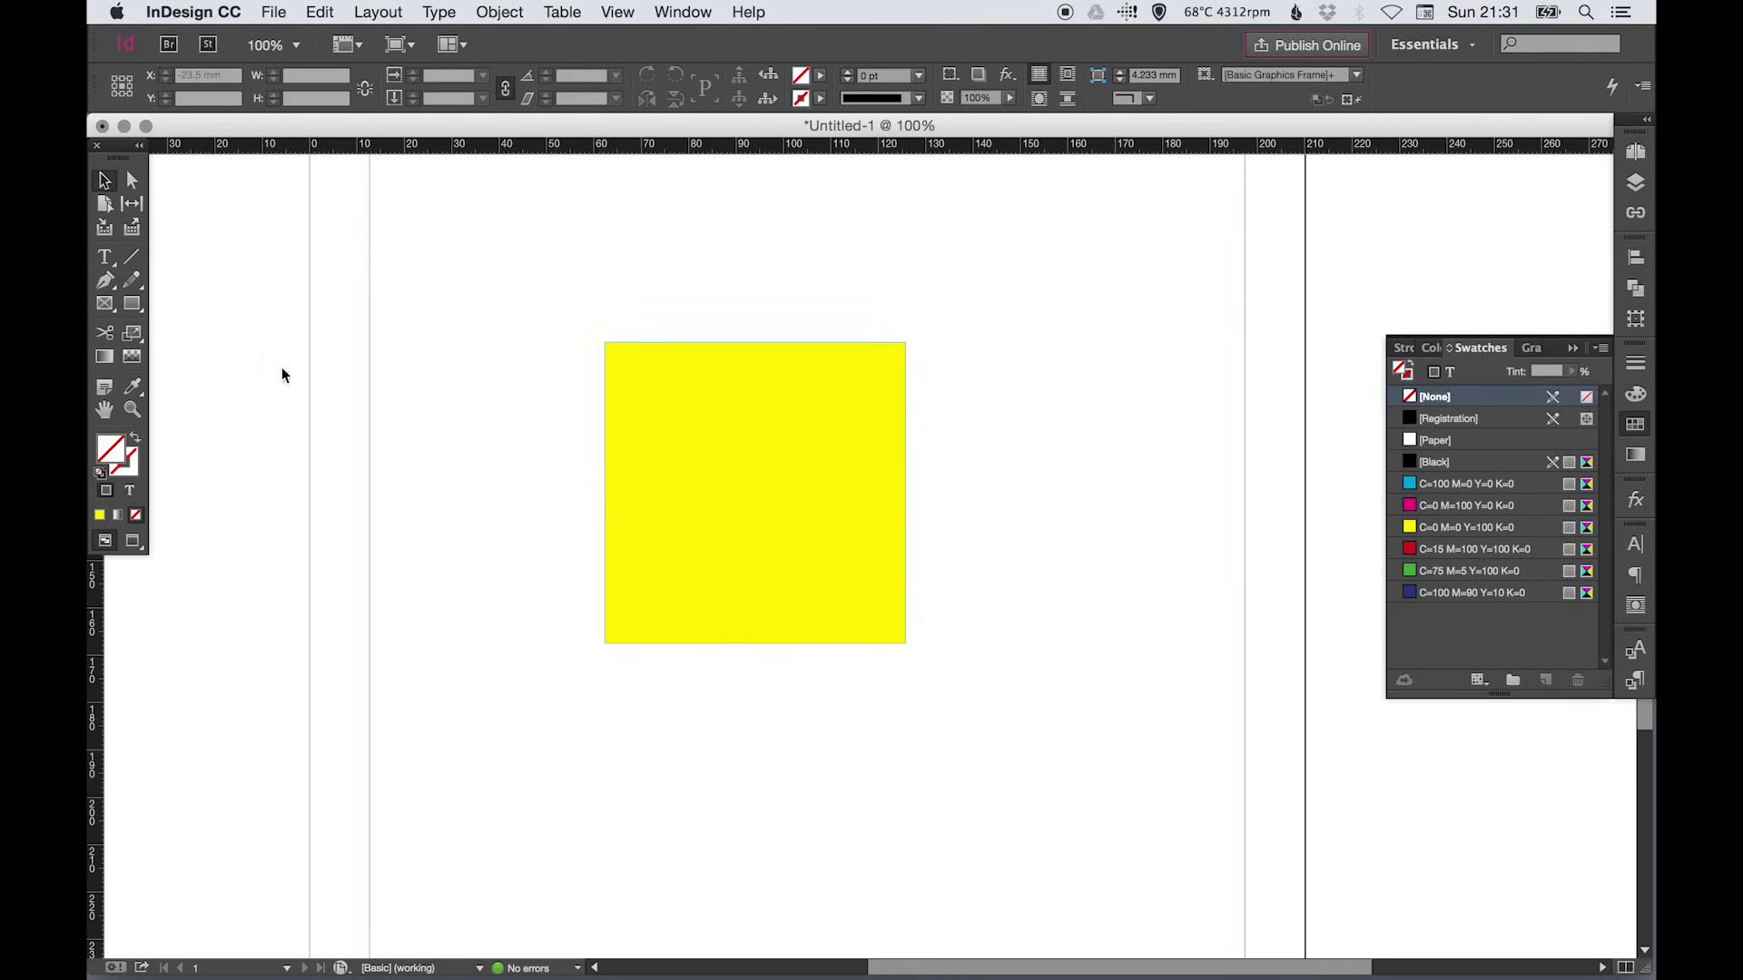
{"action": "left_click", "coordinate": [608, 386]}
Step: Cut and curve the square's left, bottom and right edges with Scissors, undoing the trial curves
{"action": "left_click", "coordinate": [111, 335]}
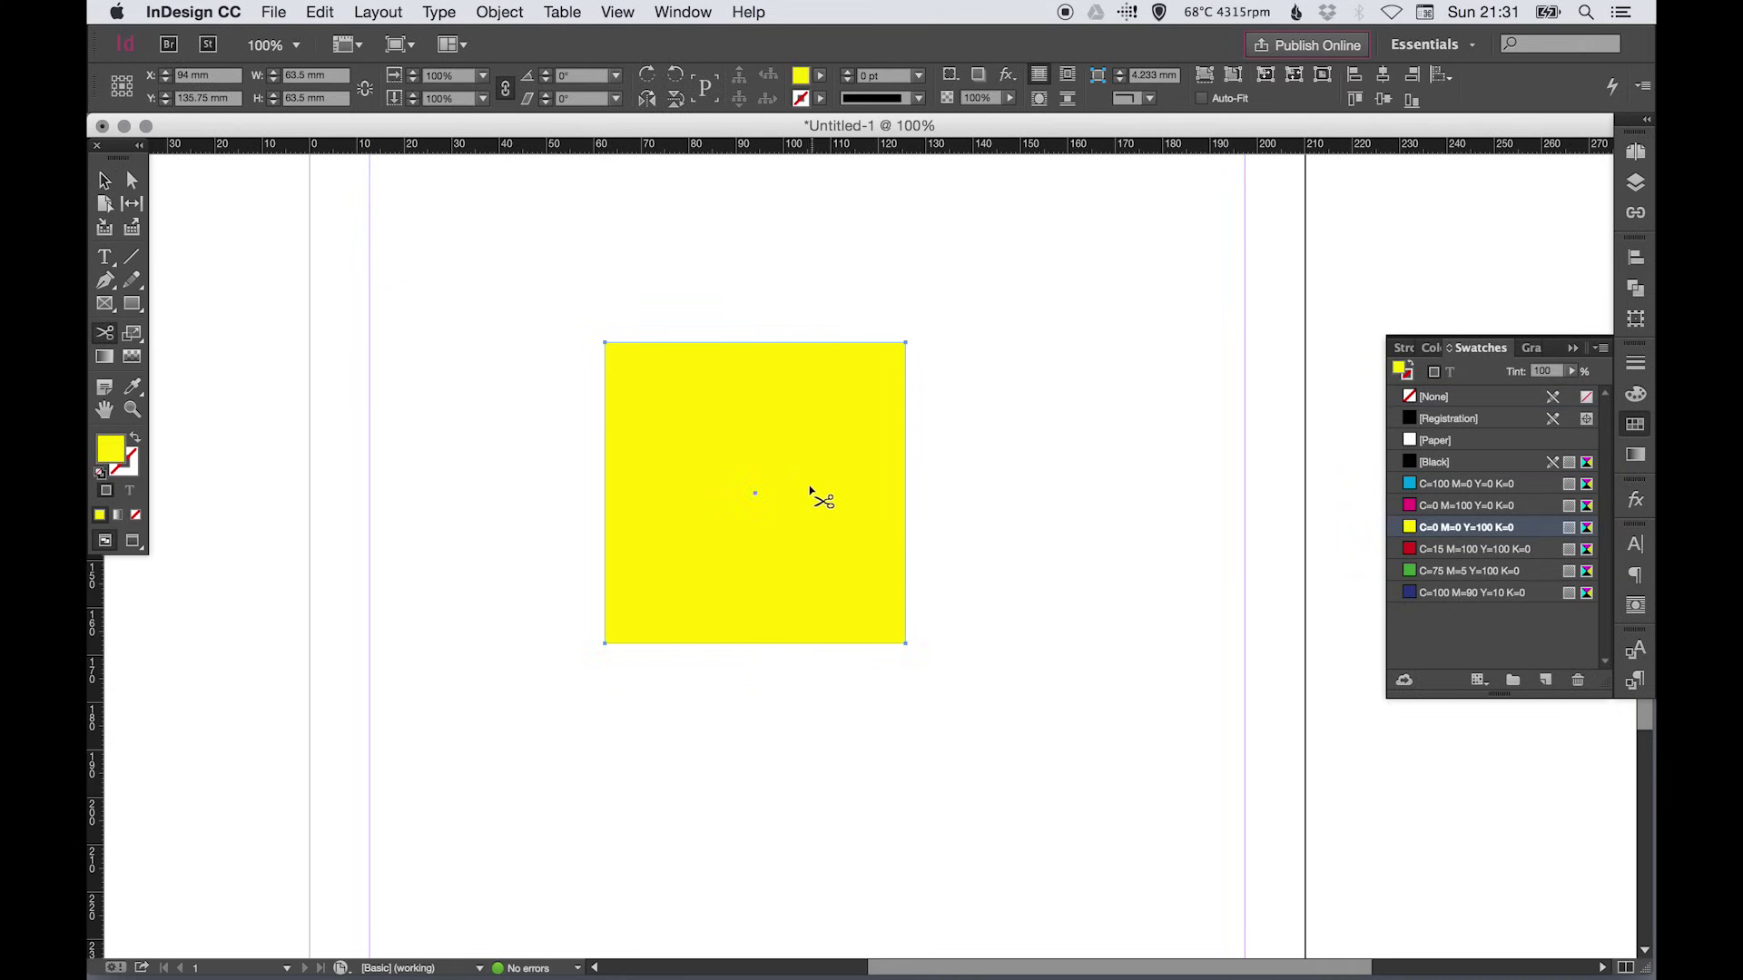
{"action": "left_click_drag", "start_coordinate": [604, 421], "coordinate": [751, 504]}
{"action": "left_click_drag", "start_coordinate": [606, 498], "coordinate": [531, 452]}
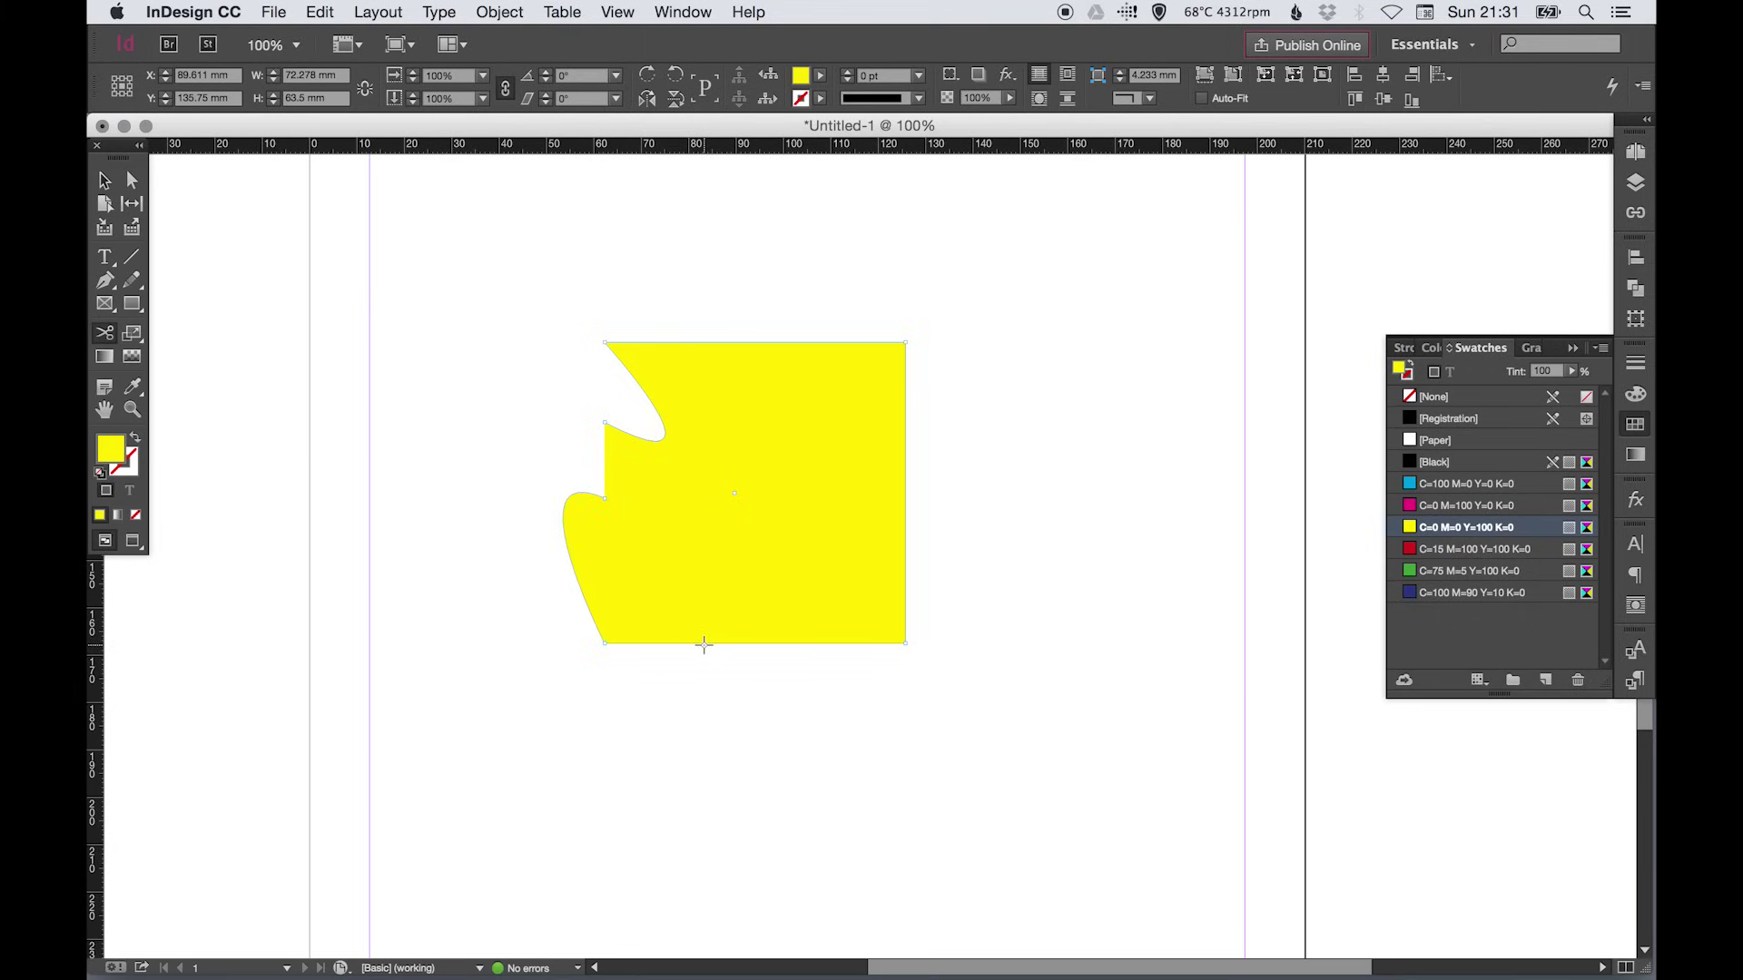
{"action": "left_click_drag", "start_coordinate": [699, 642], "coordinate": [739, 576]}
{"action": "key", "text": "super+z"}
{"action": "left_click_drag", "start_coordinate": [905, 516], "coordinate": [892, 458]}
{"action": "key", "text": "super+z"}
{"action": "key", "text": "super+z"}
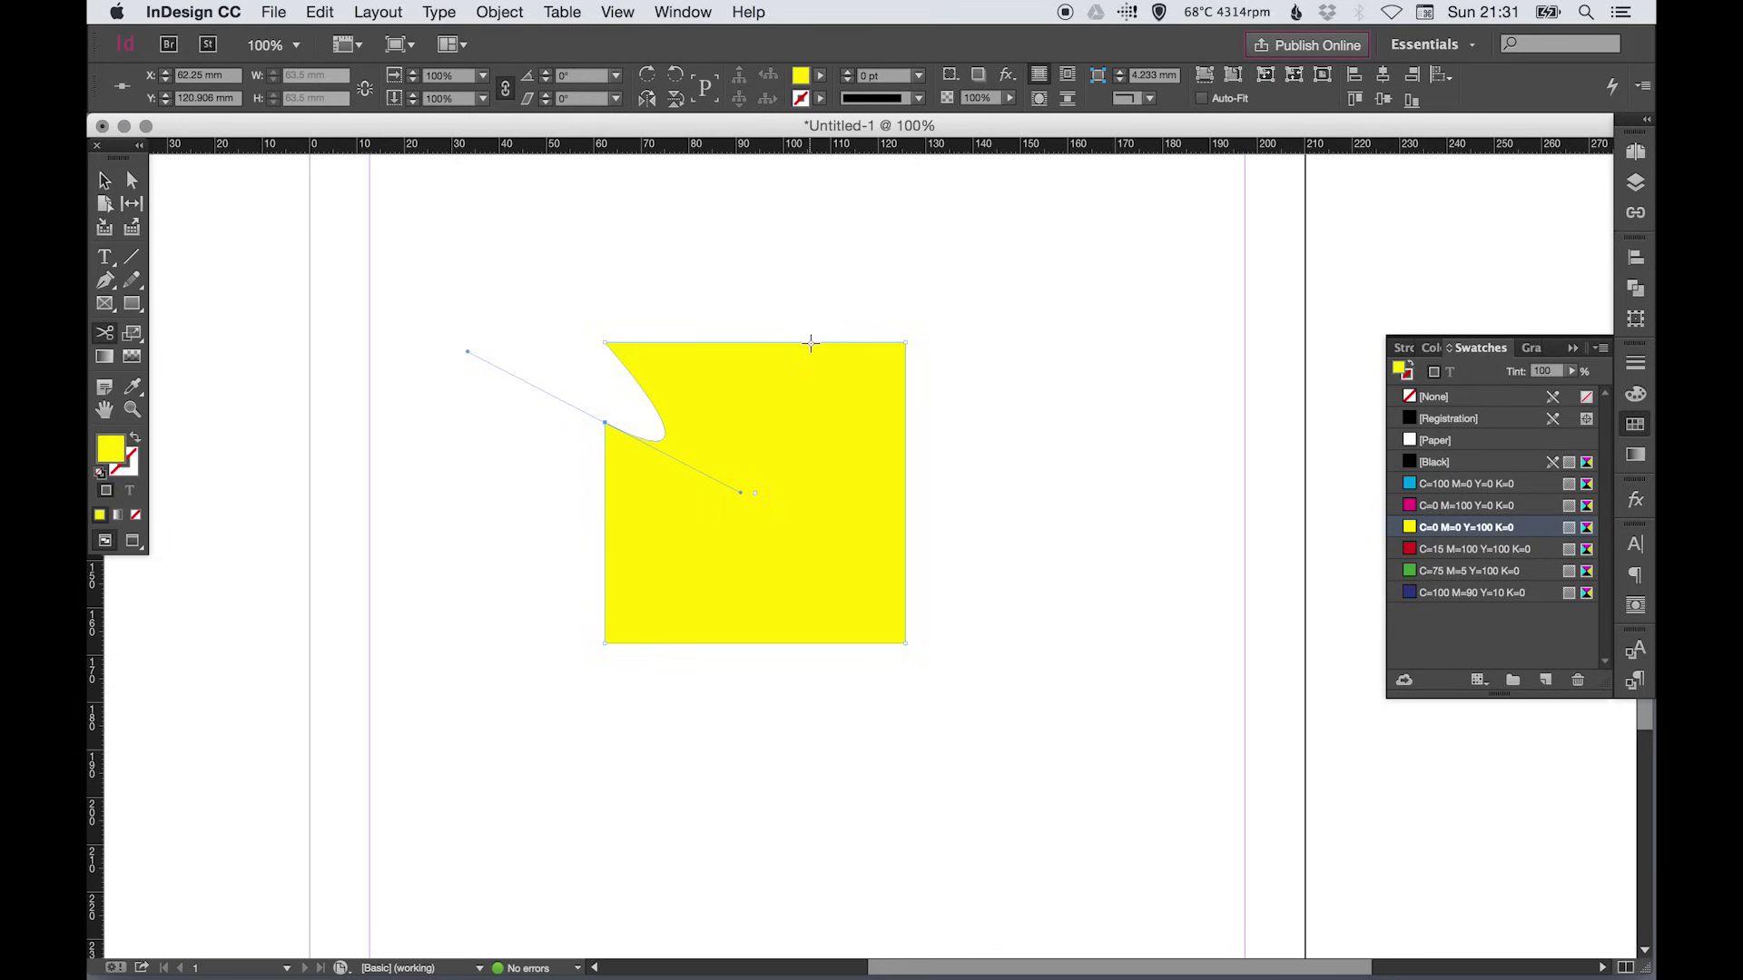
Step: Cut the top, right and bottom edges and pull each piece into a curve
{"action": "left_click_drag", "start_coordinate": [812, 344], "coordinate": [824, 432]}
{"action": "left_click", "coordinate": [906, 429]}
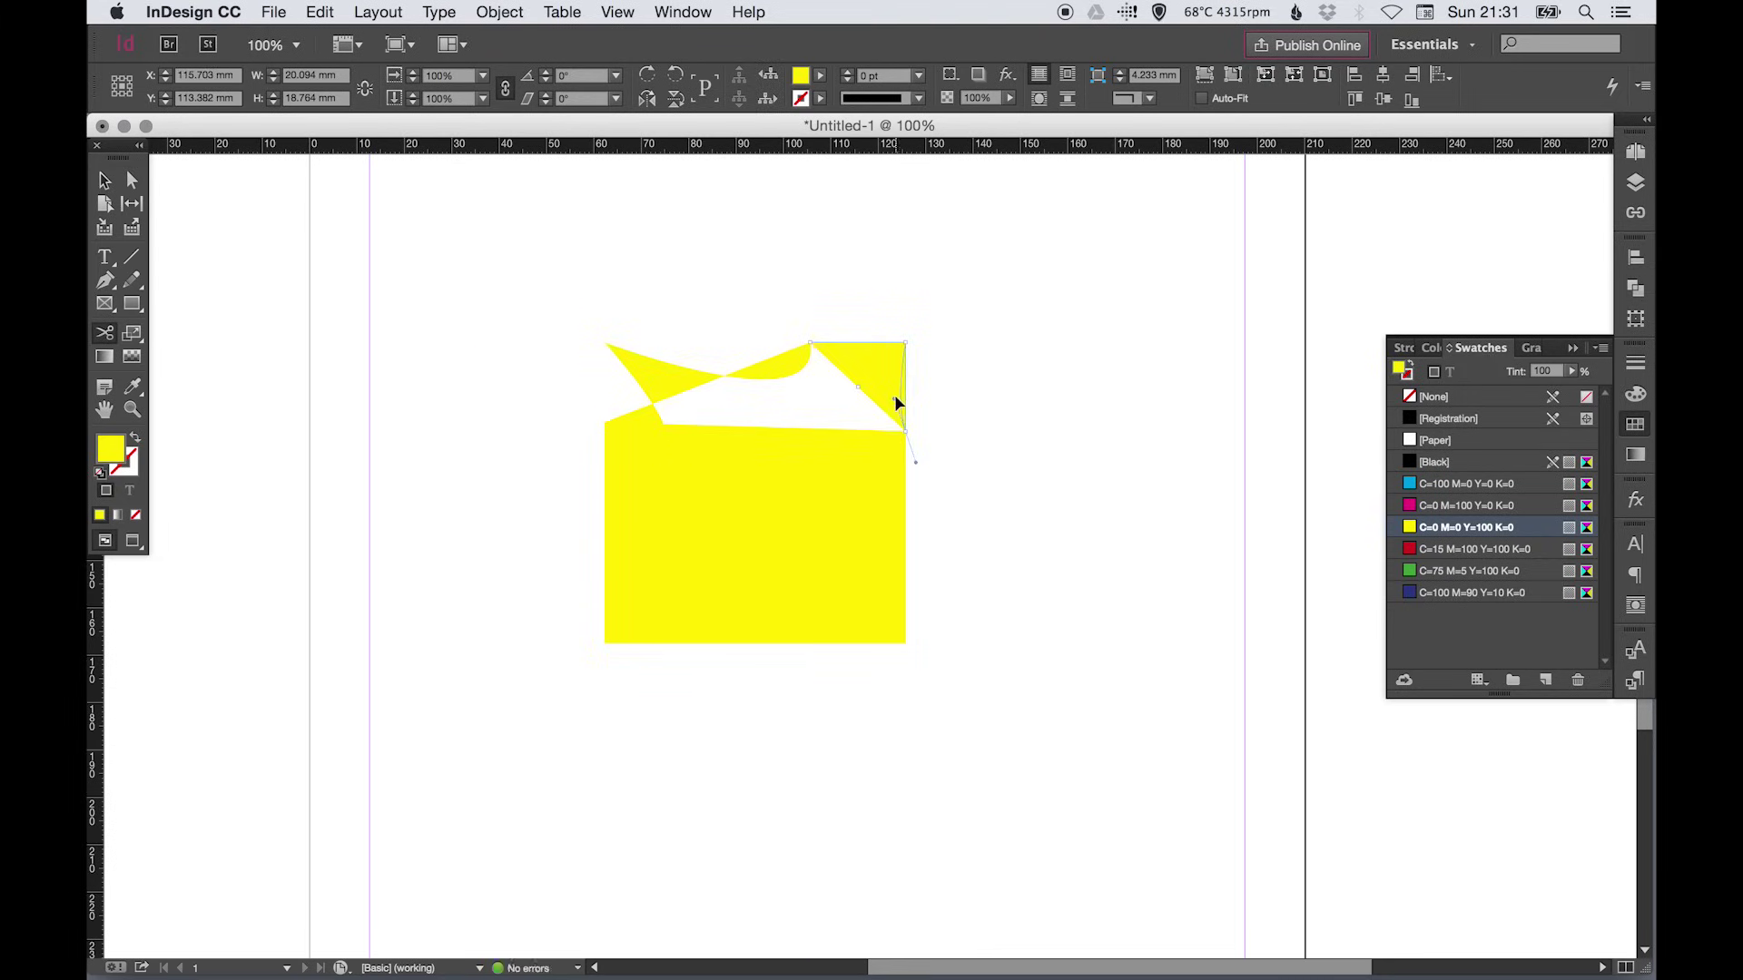
{"action": "left_click_drag", "start_coordinate": [870, 389], "coordinate": [873, 387]}
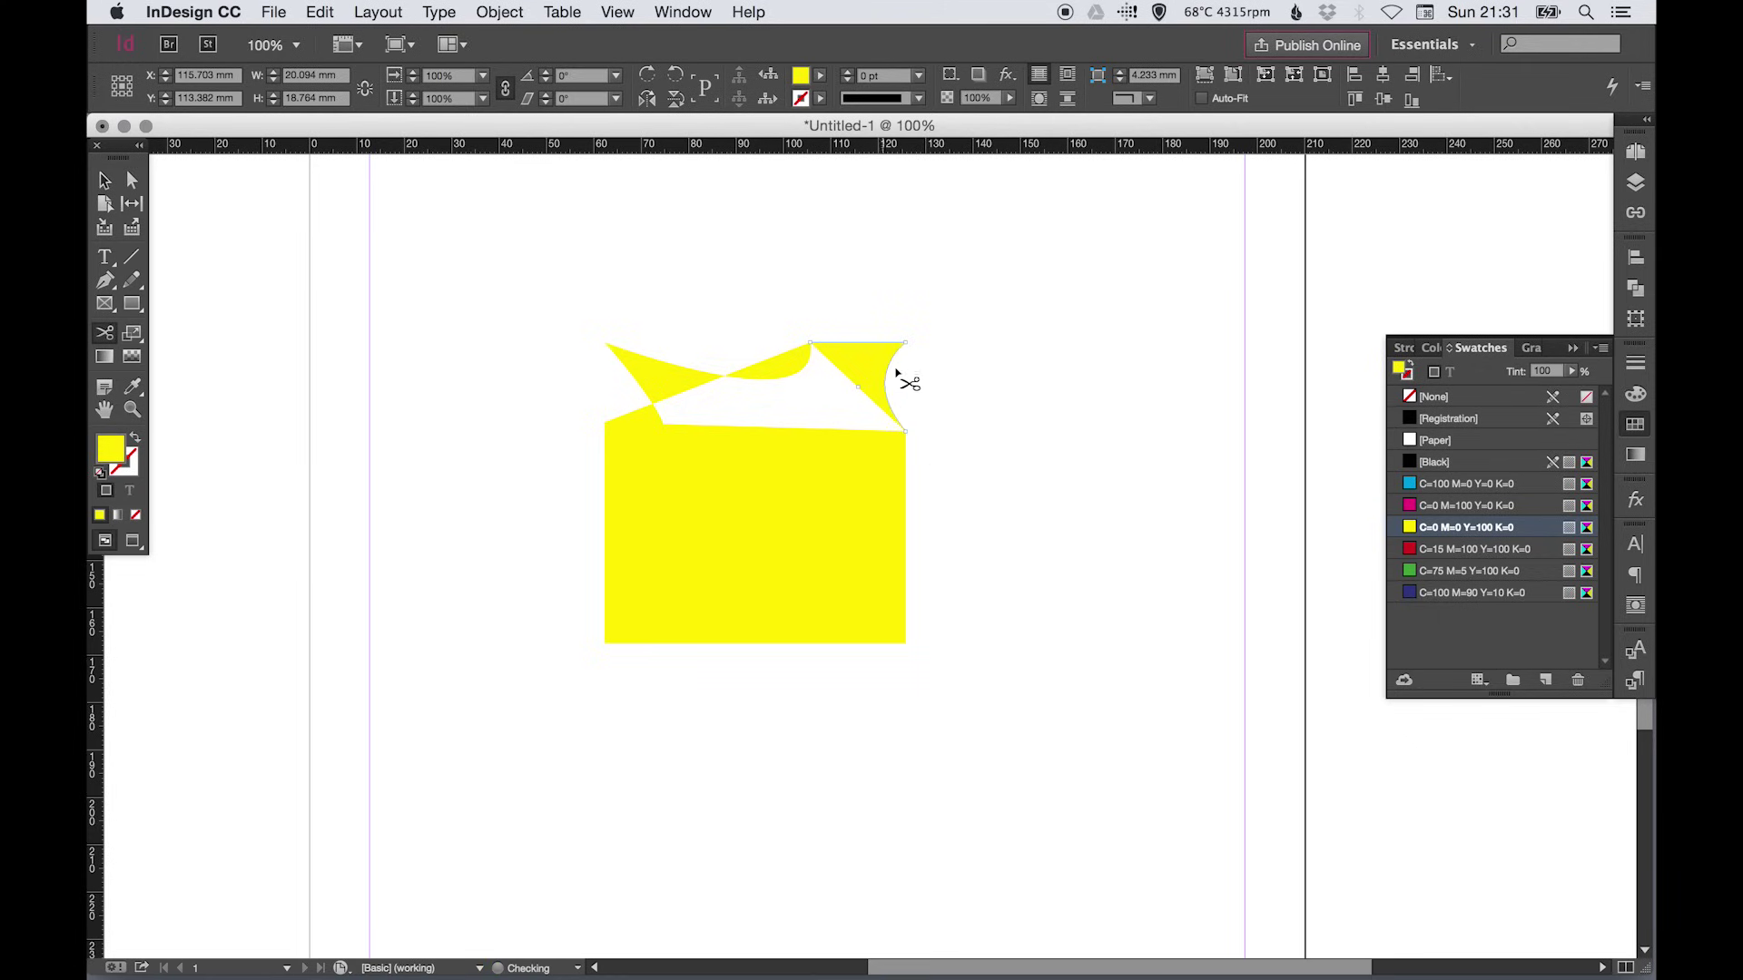
{"action": "left_click", "coordinate": [906, 533]}
{"action": "left_click_drag", "start_coordinate": [906, 533], "coordinate": [842, 504]}
{"action": "left_click", "coordinate": [754, 643]}
{"action": "left_click_drag", "start_coordinate": [754, 642], "coordinate": [742, 729]}
Step: Deselect the cut yellow pieces and put the colour swatches away
{"action": "key", "text": "v"}
{"action": "left_click", "coordinate": [1005, 479]}
{"action": "left_click", "coordinate": [1285, 443]}
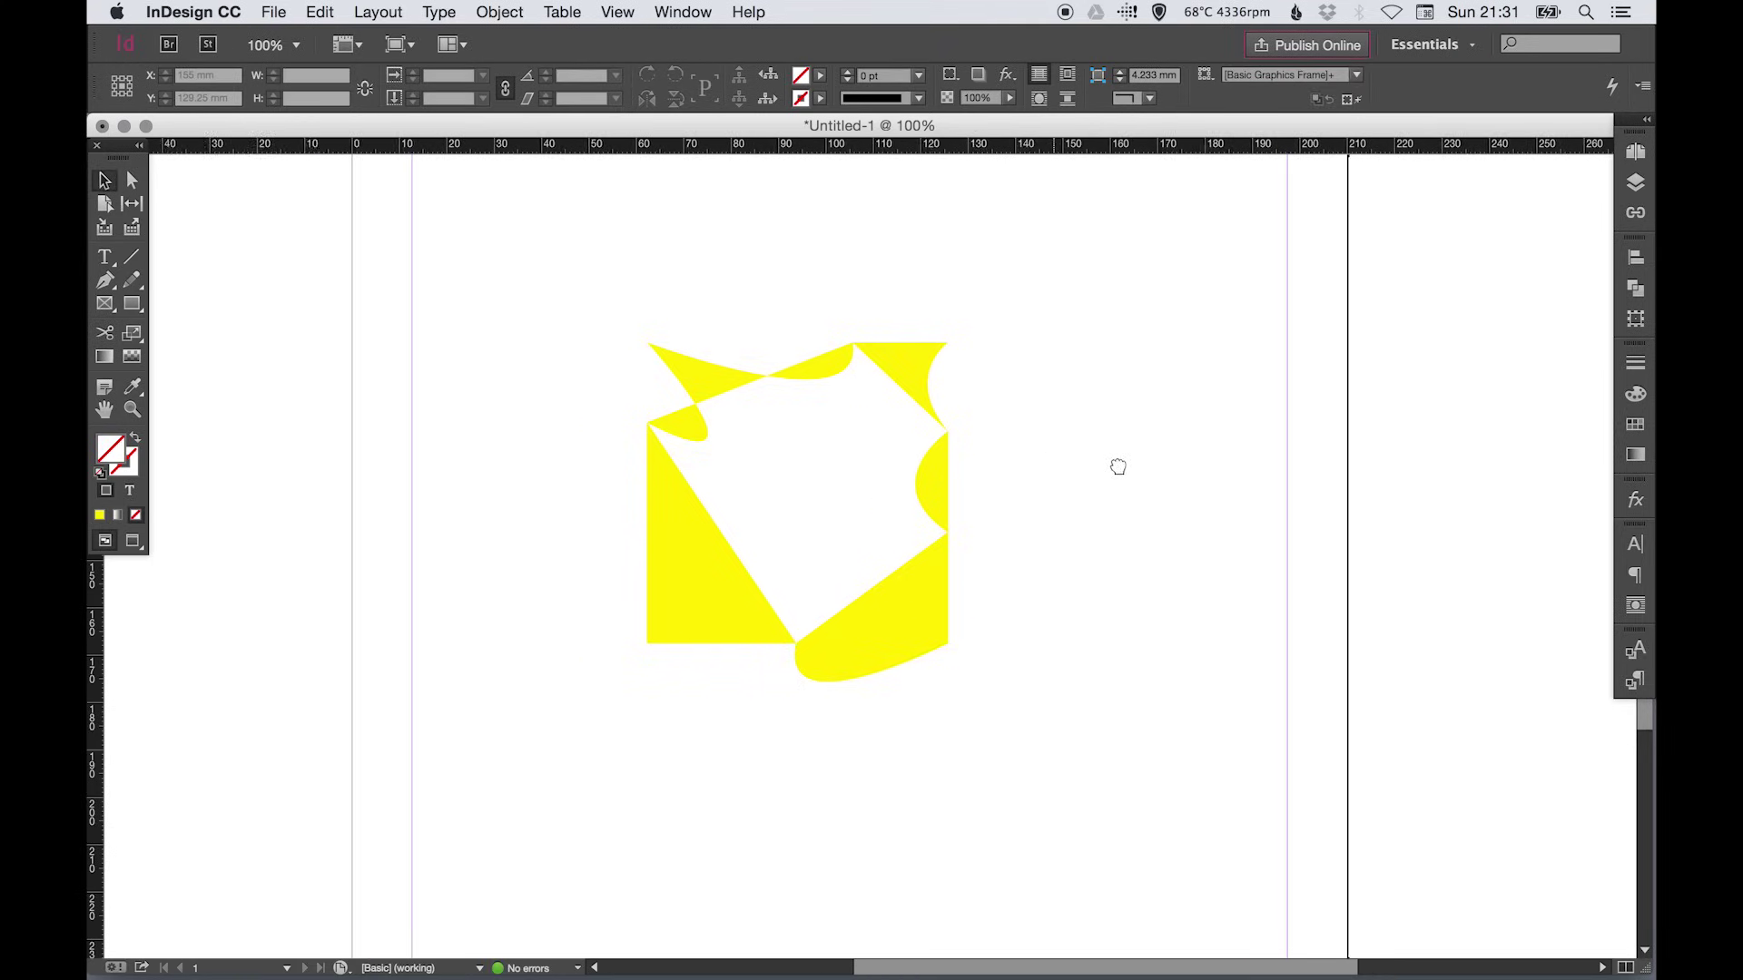
{"action": "scroll", "coordinate": [1116, 459], "scroll_direction": "left", "scroll_amount": 5}
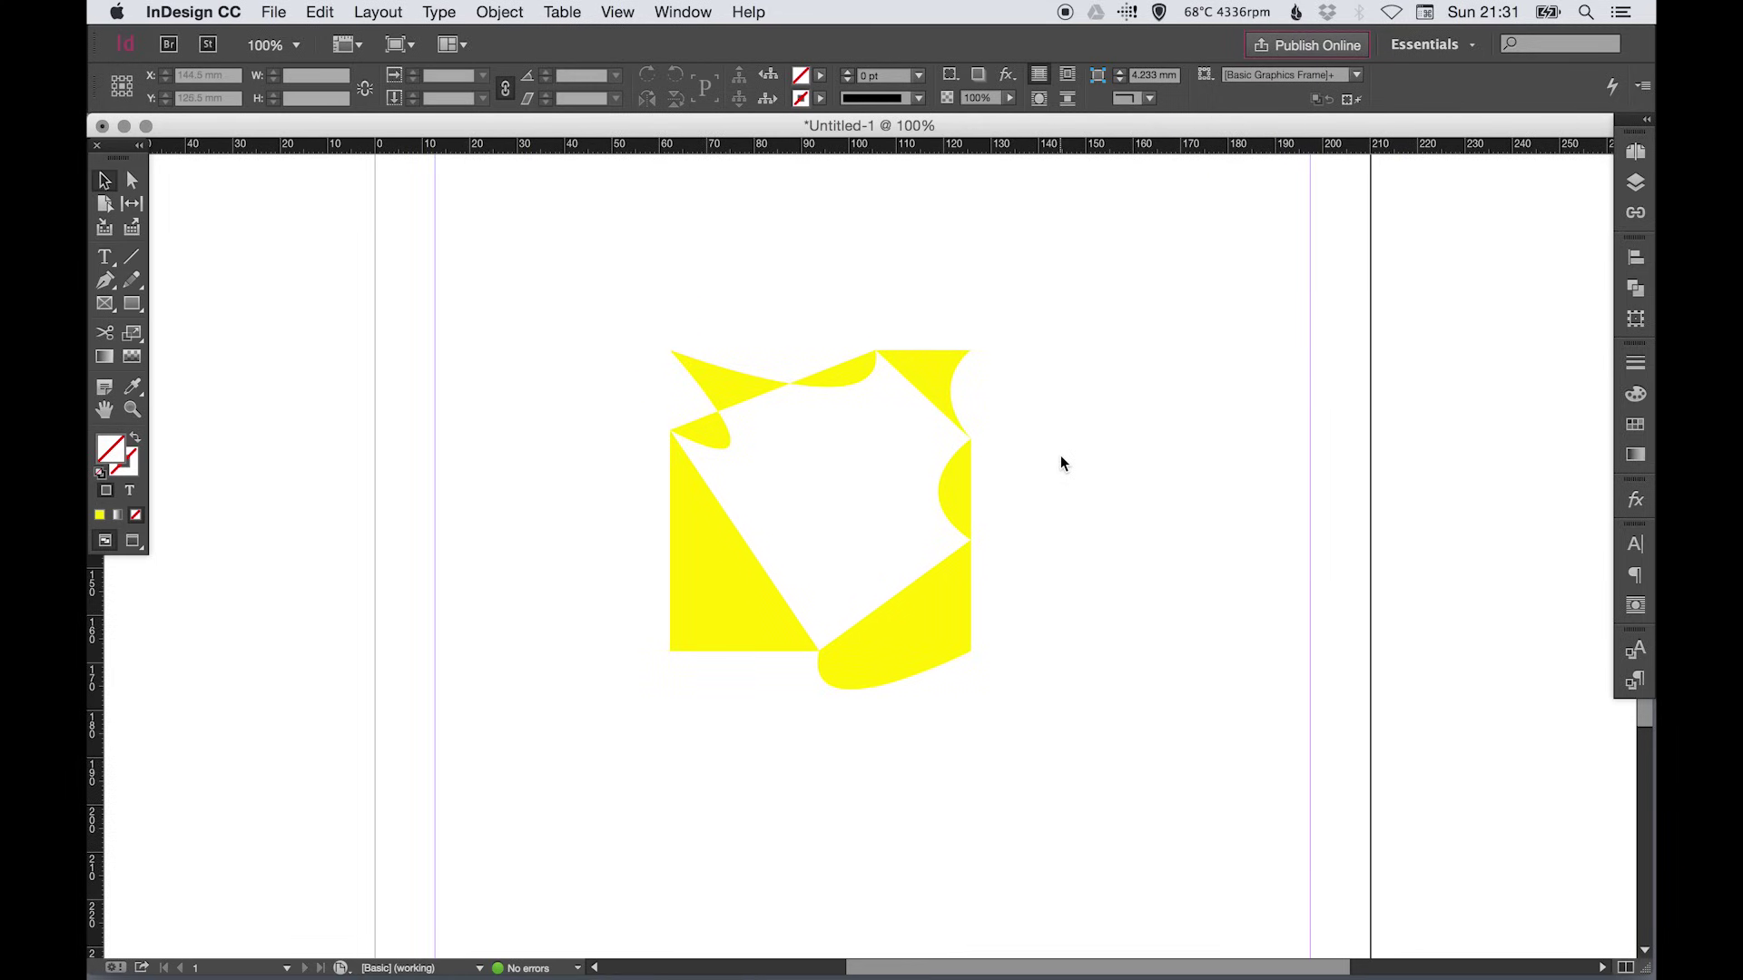
Step: Marquee-select and delete all the yellow square pieces
{"action": "left_click_drag", "start_coordinate": [747, 291], "coordinate": [887, 573]}
{"action": "key", "text": "Delete"}
{"action": "left_click", "coordinate": [957, 598]}
{"action": "key", "text": "super+z"}
{"action": "left_click_drag", "start_coordinate": [732, 269], "coordinate": [963, 646]}
{"action": "key", "text": "Delete"}
Step: Draw a 98 × 98 mm square and fill it cyan
{"action": "left_click", "coordinate": [135, 309]}
{"action": "left_click_drag", "start_coordinate": [626, 329], "coordinate": [1090, 793]}
{"action": "key", "text": "v"}
{"action": "left_click", "coordinate": [1636, 391]}
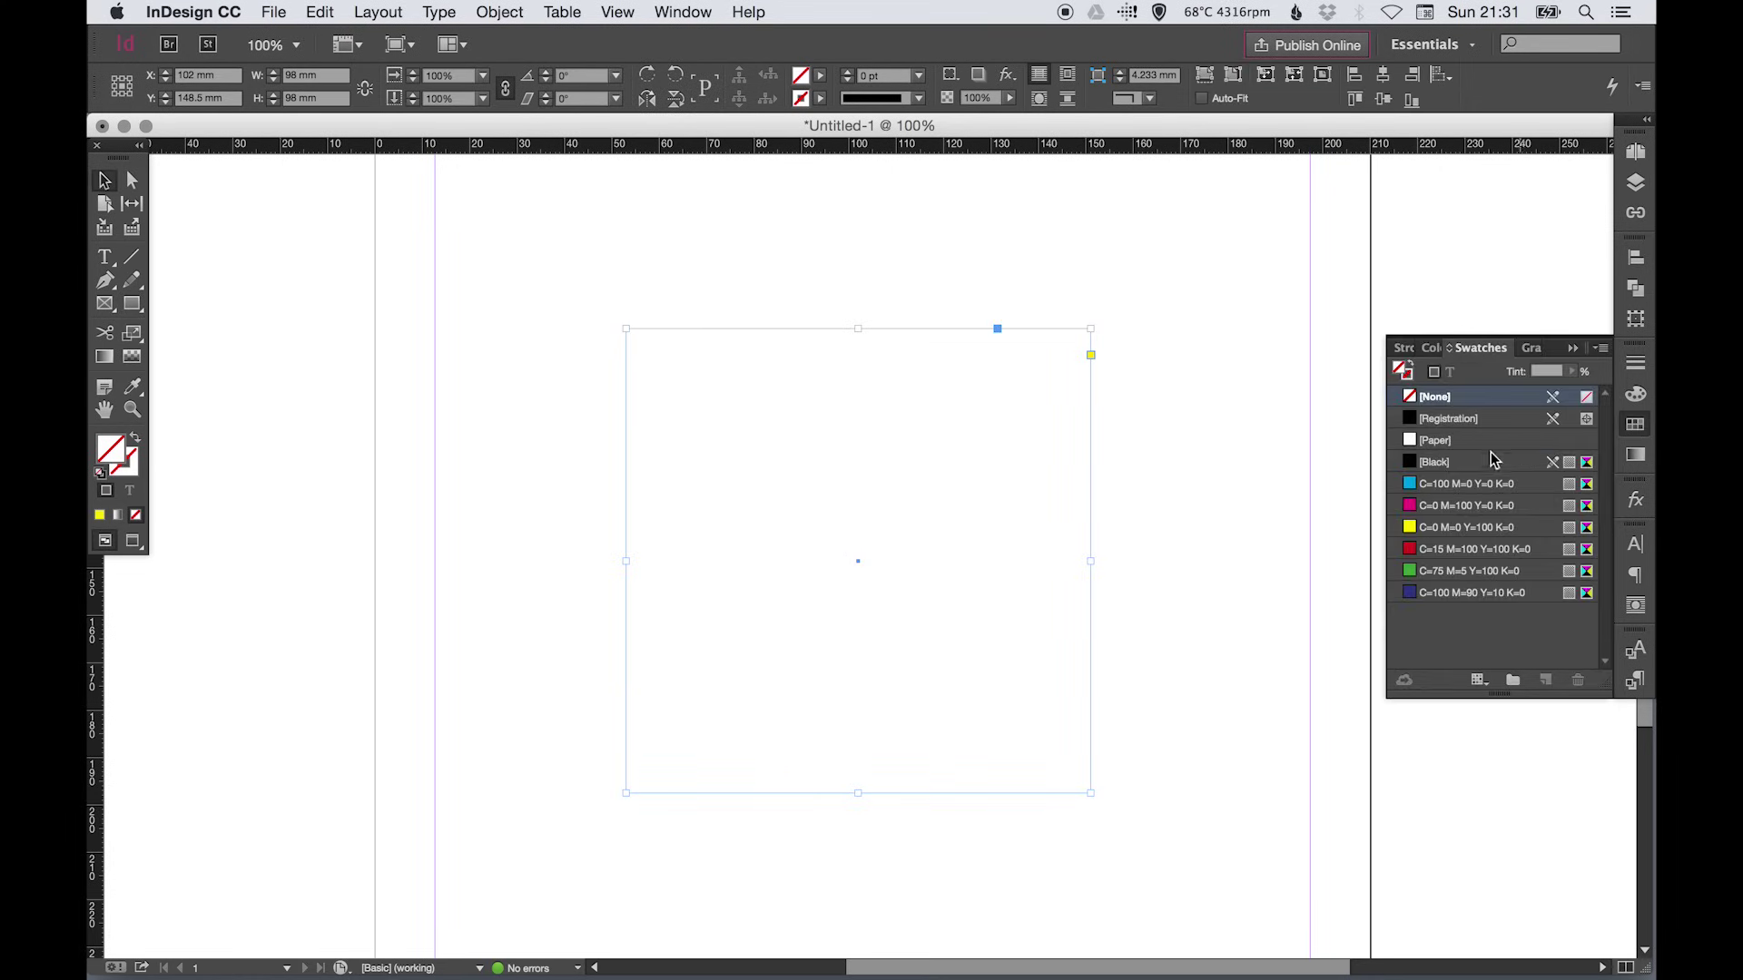
{"action": "left_click", "coordinate": [1464, 483]}
{"action": "left_click", "coordinate": [1061, 270]}
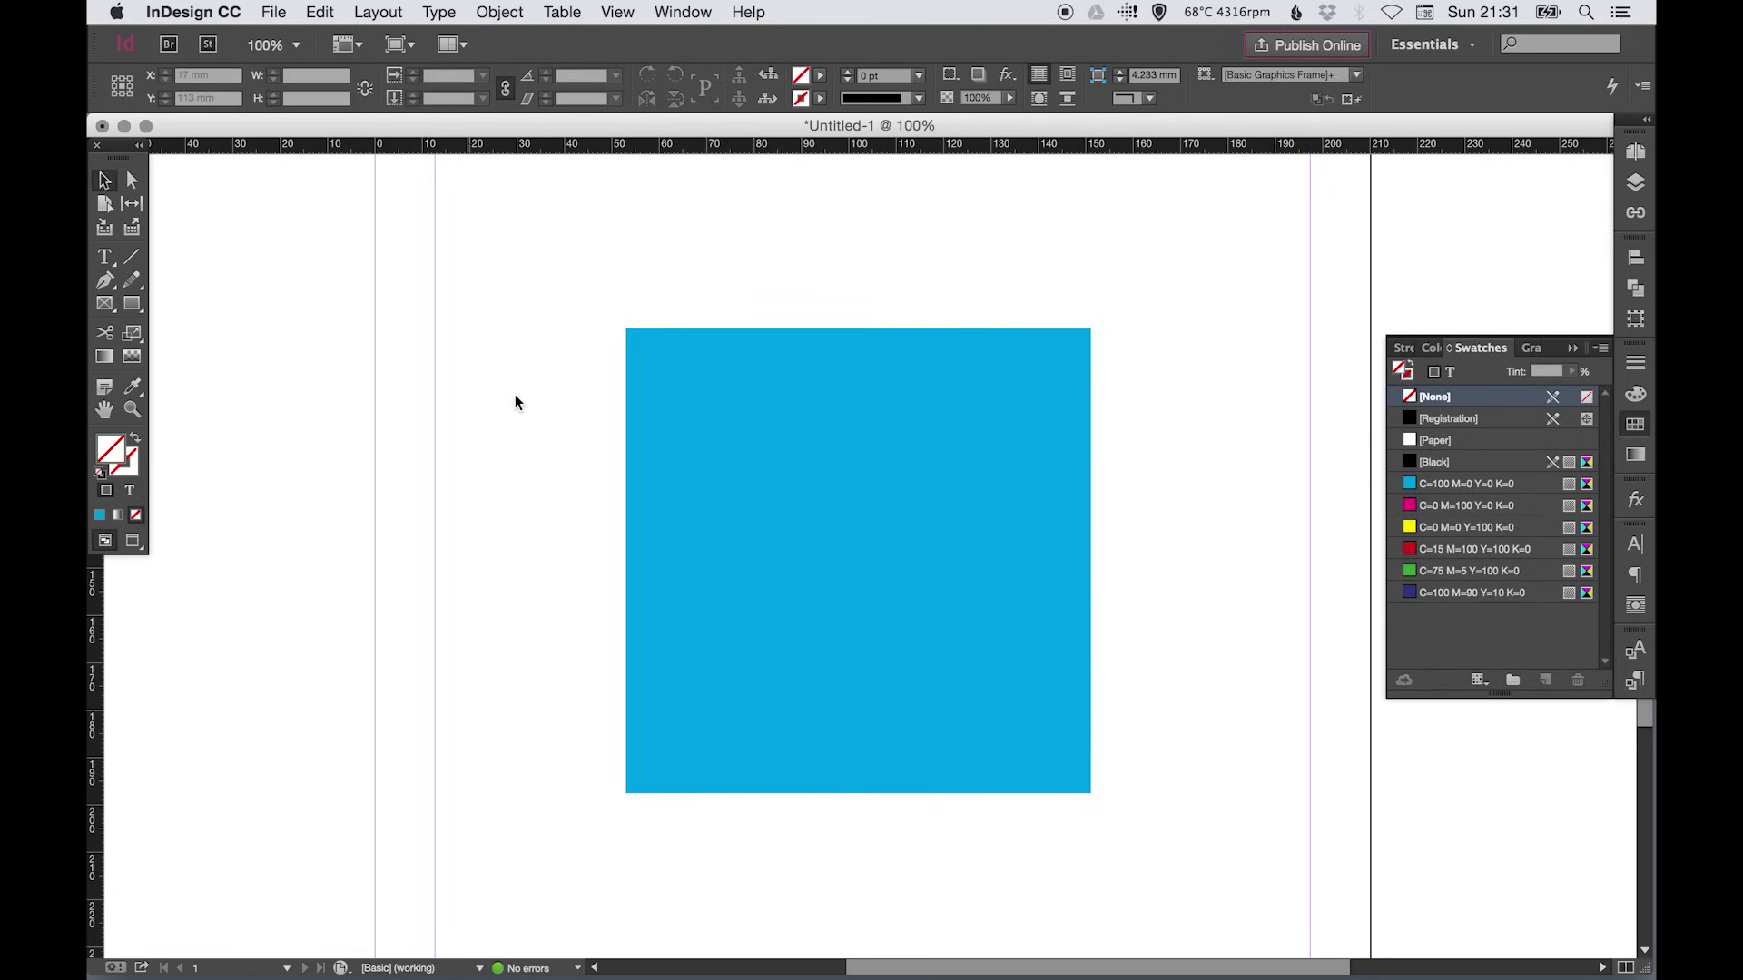
{"action": "left_click", "coordinate": [786, 424]}
Step: Try resizing and widening the square with Free Transform, undoing both changes
{"action": "left_click", "coordinate": [133, 333]}
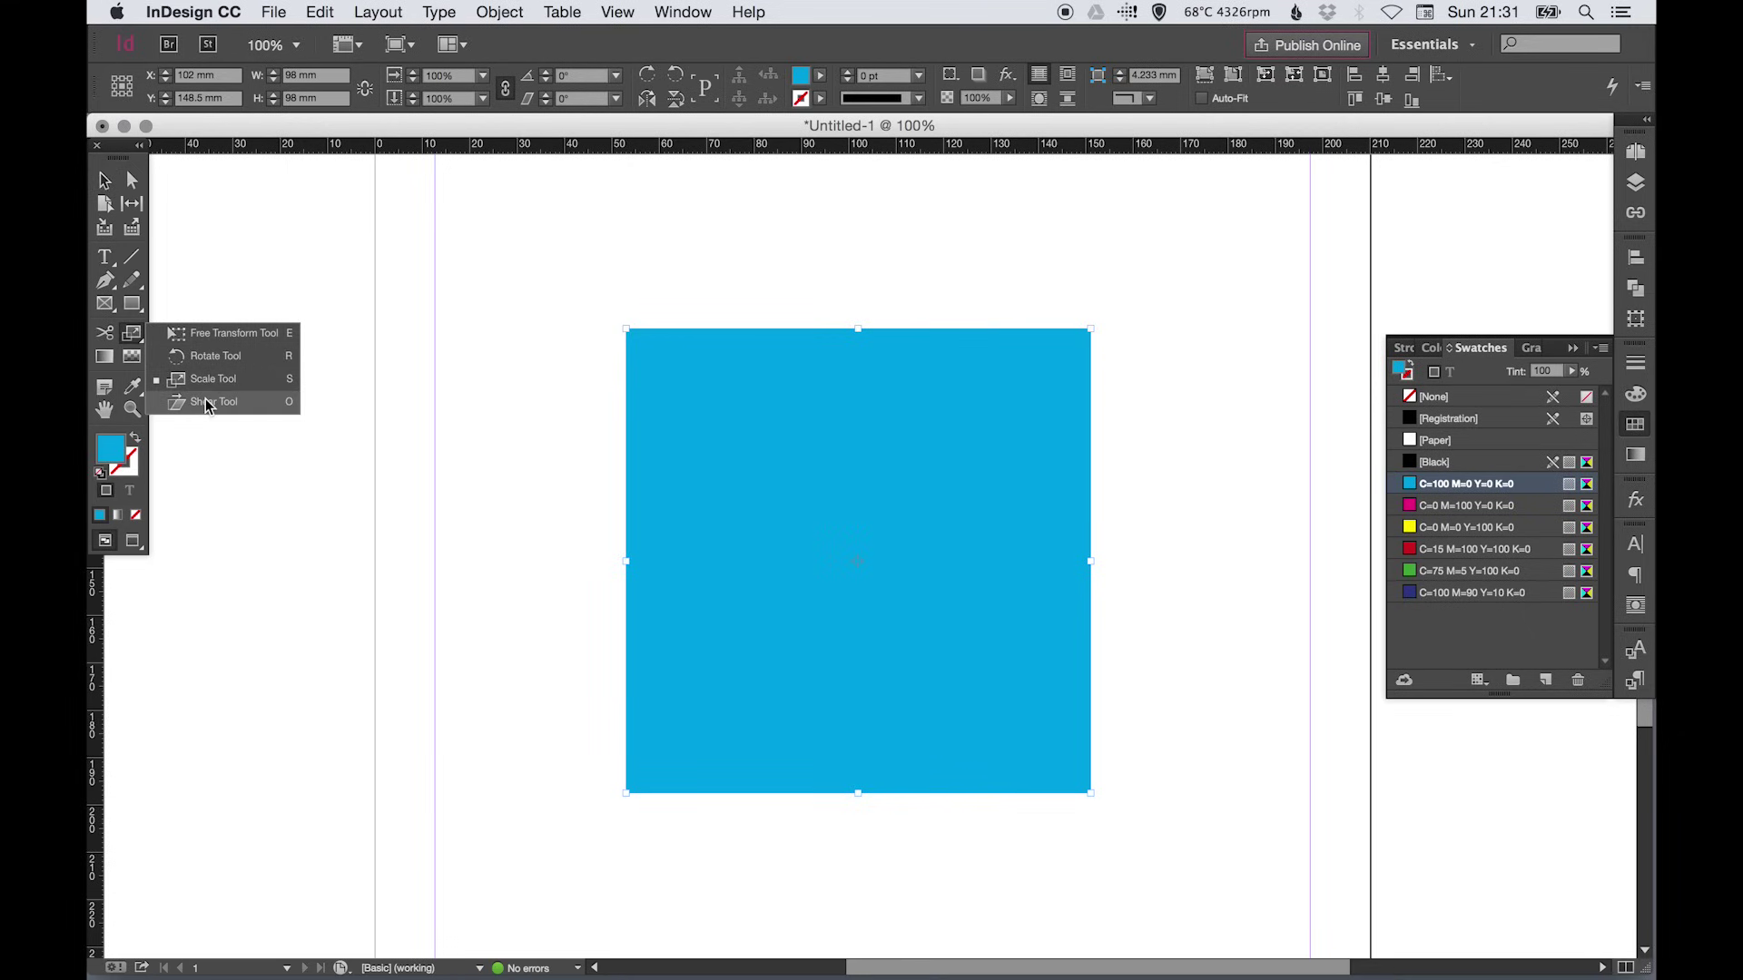
{"action": "left_click", "coordinate": [211, 334]}
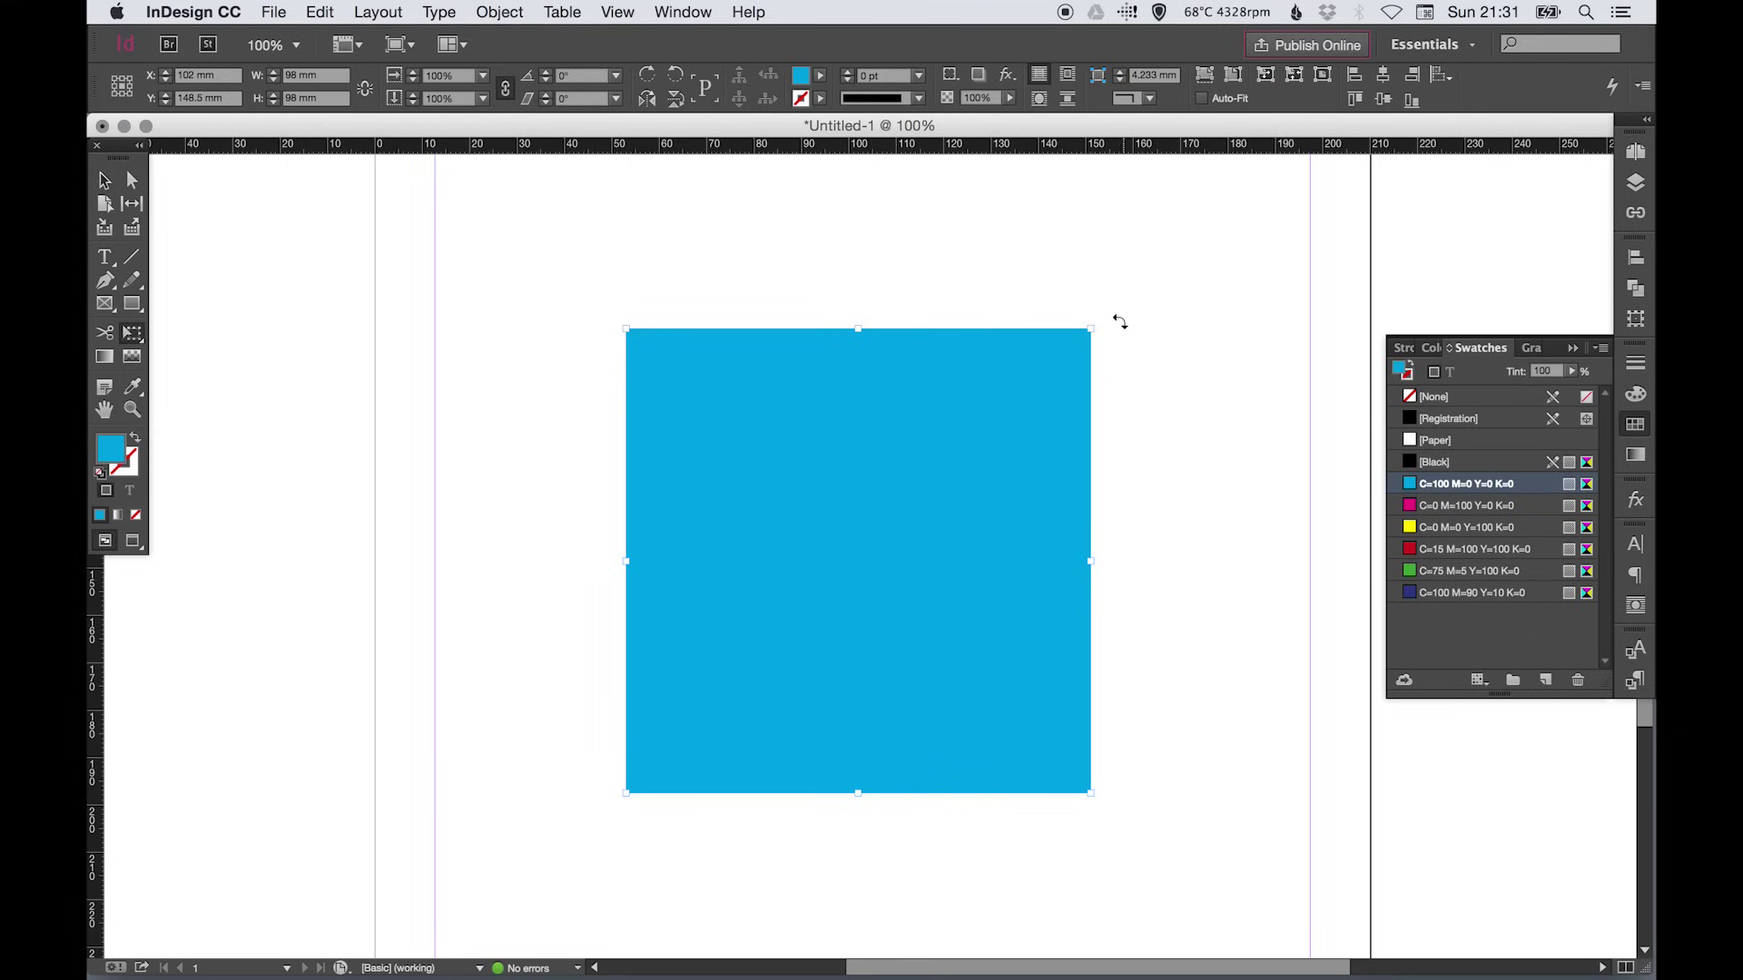
{"action": "left_click_drag", "start_coordinate": [1090, 330], "coordinate": [847, 288]}
{"action": "key", "text": "super+z"}
{"action": "left_click_drag", "start_coordinate": [1091, 560], "coordinate": [1292, 553]}
{"action": "key", "text": "super+z"}
Step: Rotate the cyan square, then set its rotation angle to 90° in the Control panel
{"action": "left_click_drag", "start_coordinate": [141, 333], "coordinate": [191, 354]}
{"action": "left_click_drag", "start_coordinate": [536, 286], "coordinate": [783, 444]}
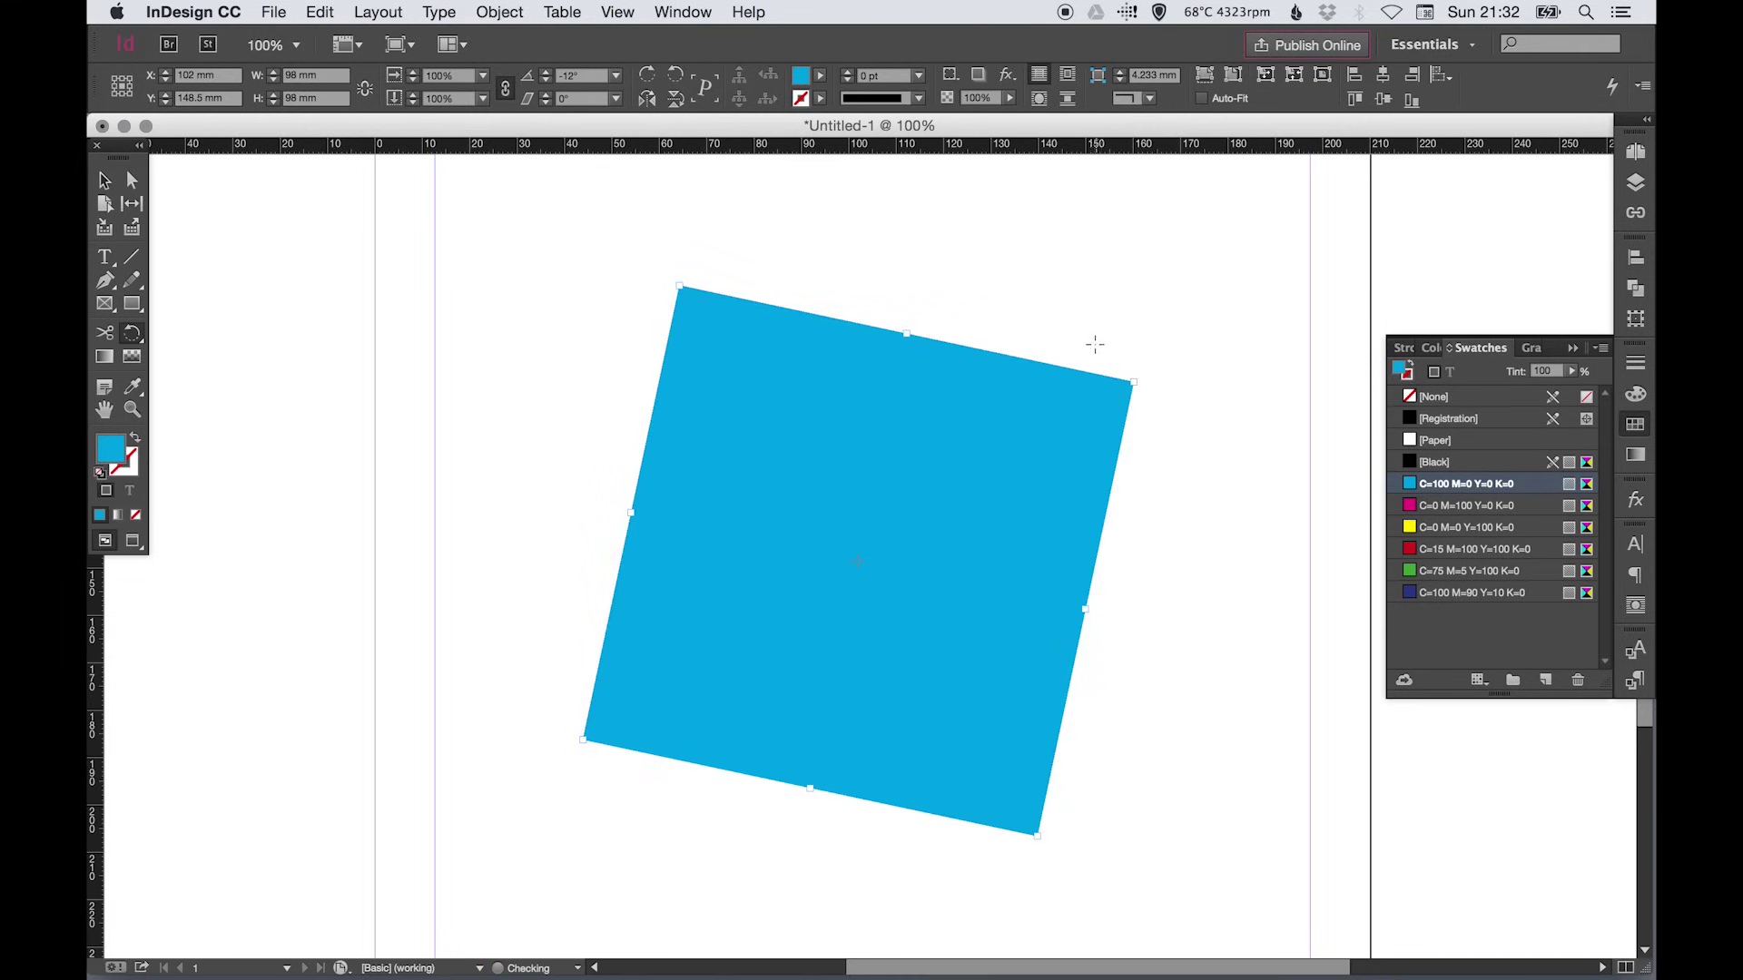
{"action": "left_click", "coordinate": [592, 78]}
{"action": "type", "text": "90"}
{"action": "key", "text": "Return"}
Step: Toggle fill and stroke, then scale the square unevenly and undo the scaling
{"action": "key", "text": "v"}
{"action": "key", "text": "x"}
{"action": "key", "text": "x"}
{"action": "left_click_drag", "start_coordinate": [133, 332], "coordinate": [209, 379]}
{"action": "left_click_drag", "start_coordinate": [1109, 270], "coordinate": [1151, 502]}
{"action": "key", "text": "super+z"}
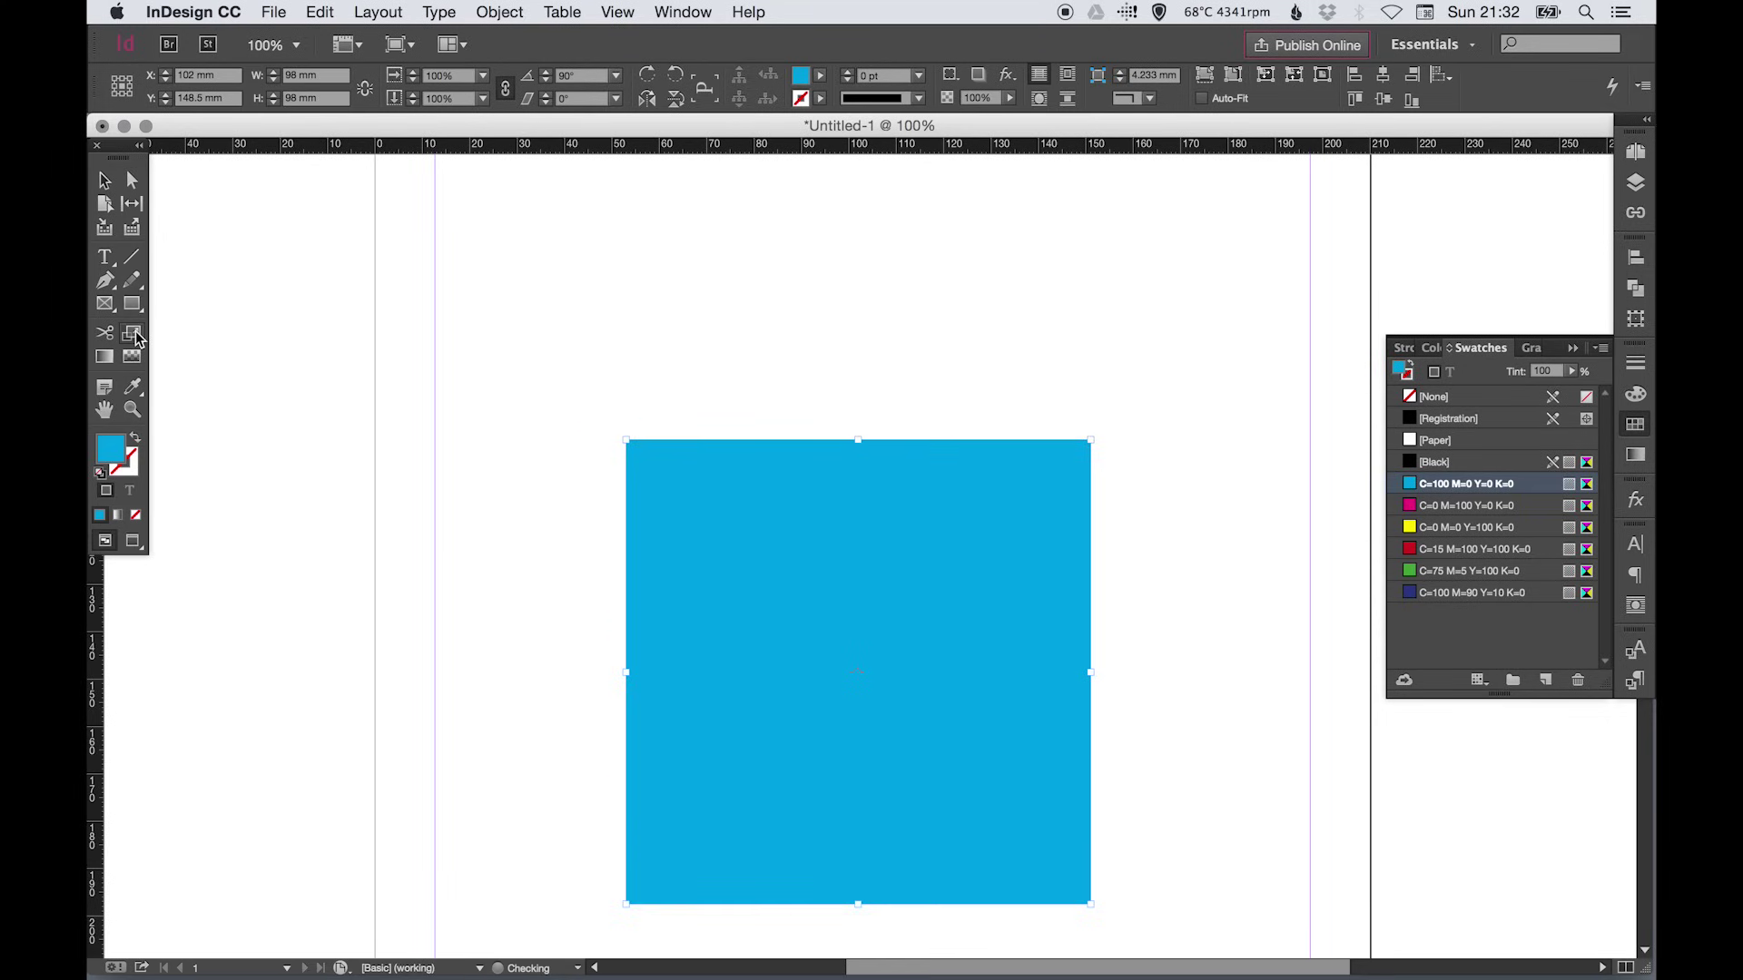
Step: Skew the square with the Shear tool, then reset its shear angle to 0°
{"action": "left_click_drag", "start_coordinate": [133, 333], "coordinate": [197, 403]}
{"action": "scroll", "coordinate": [726, 409], "scroll_direction": "down", "scroll_amount": 4}
{"action": "scroll", "coordinate": [727, 408], "scroll_direction": "right", "scroll_amount": 1}
{"action": "left_click_drag", "start_coordinate": [790, 351], "coordinate": [953, 307]}
{"action": "key", "text": "v"}
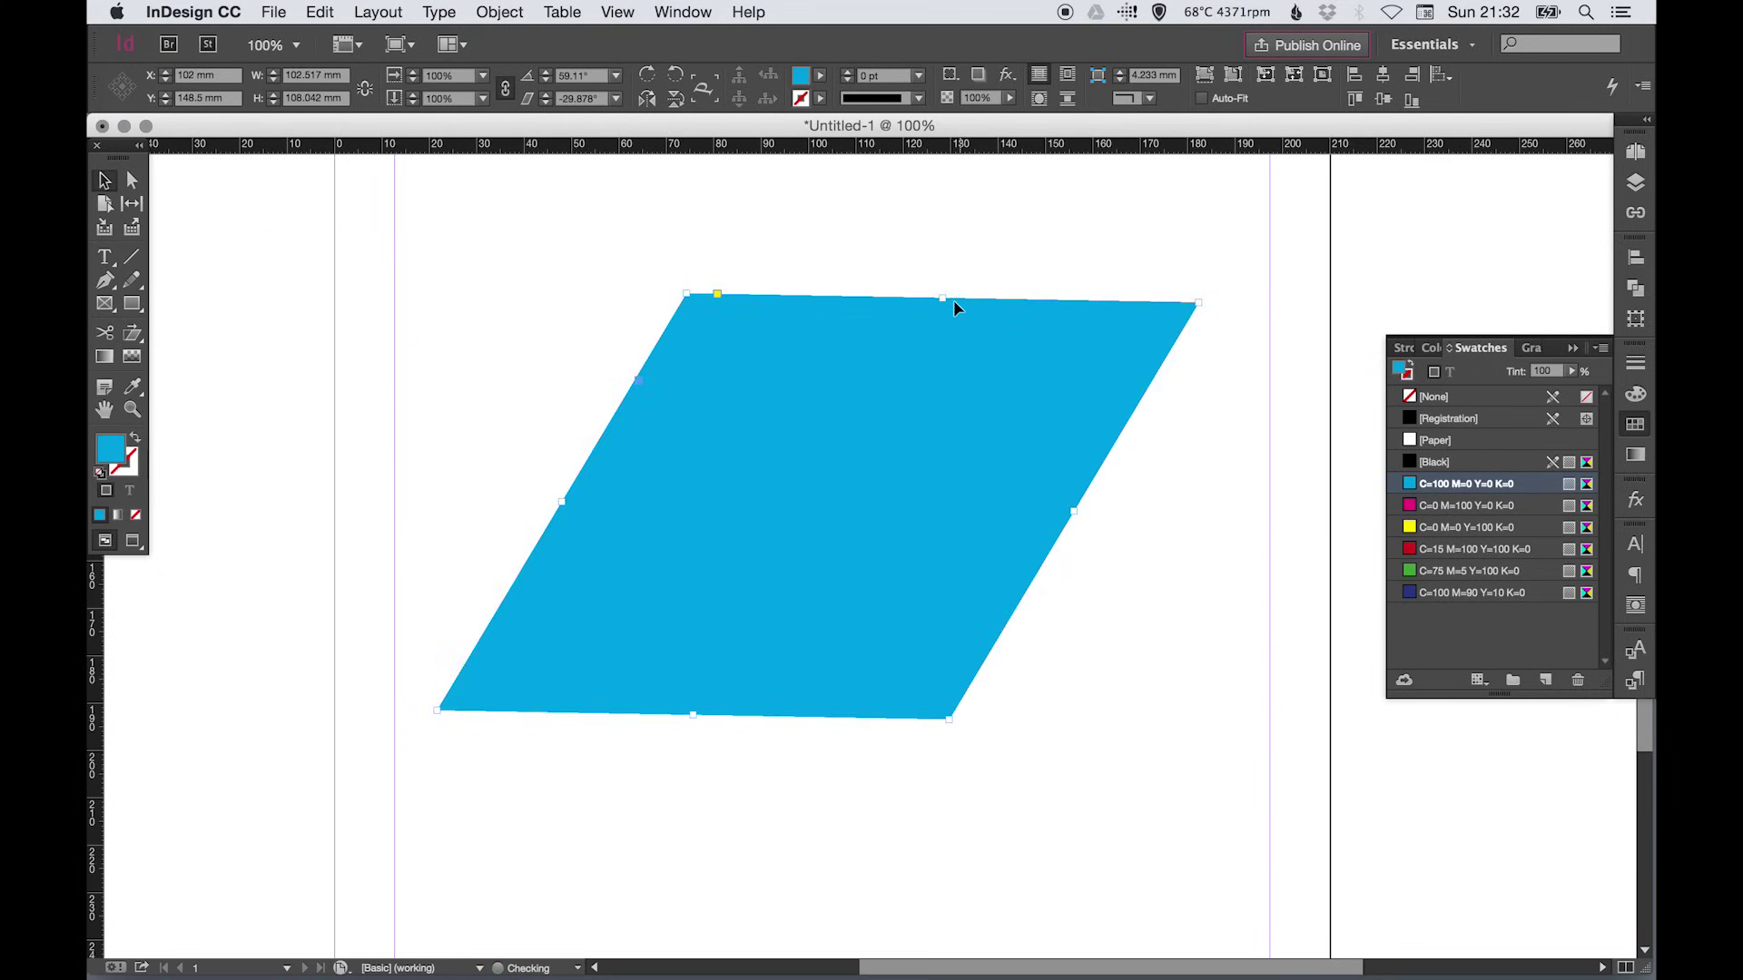
{"action": "left_click", "coordinate": [584, 98]}
{"action": "type", "text": "0"}
{"action": "key", "text": "Return"}
Step: Try a 90° shear, dismiss the out-of-range warning, and apply a 50° shear instead
{"action": "left_click", "coordinate": [617, 260]}
{"action": "left_click_drag", "start_coordinate": [570, 311], "coordinate": [676, 464]}
{"action": "left_click", "coordinate": [581, 98]}
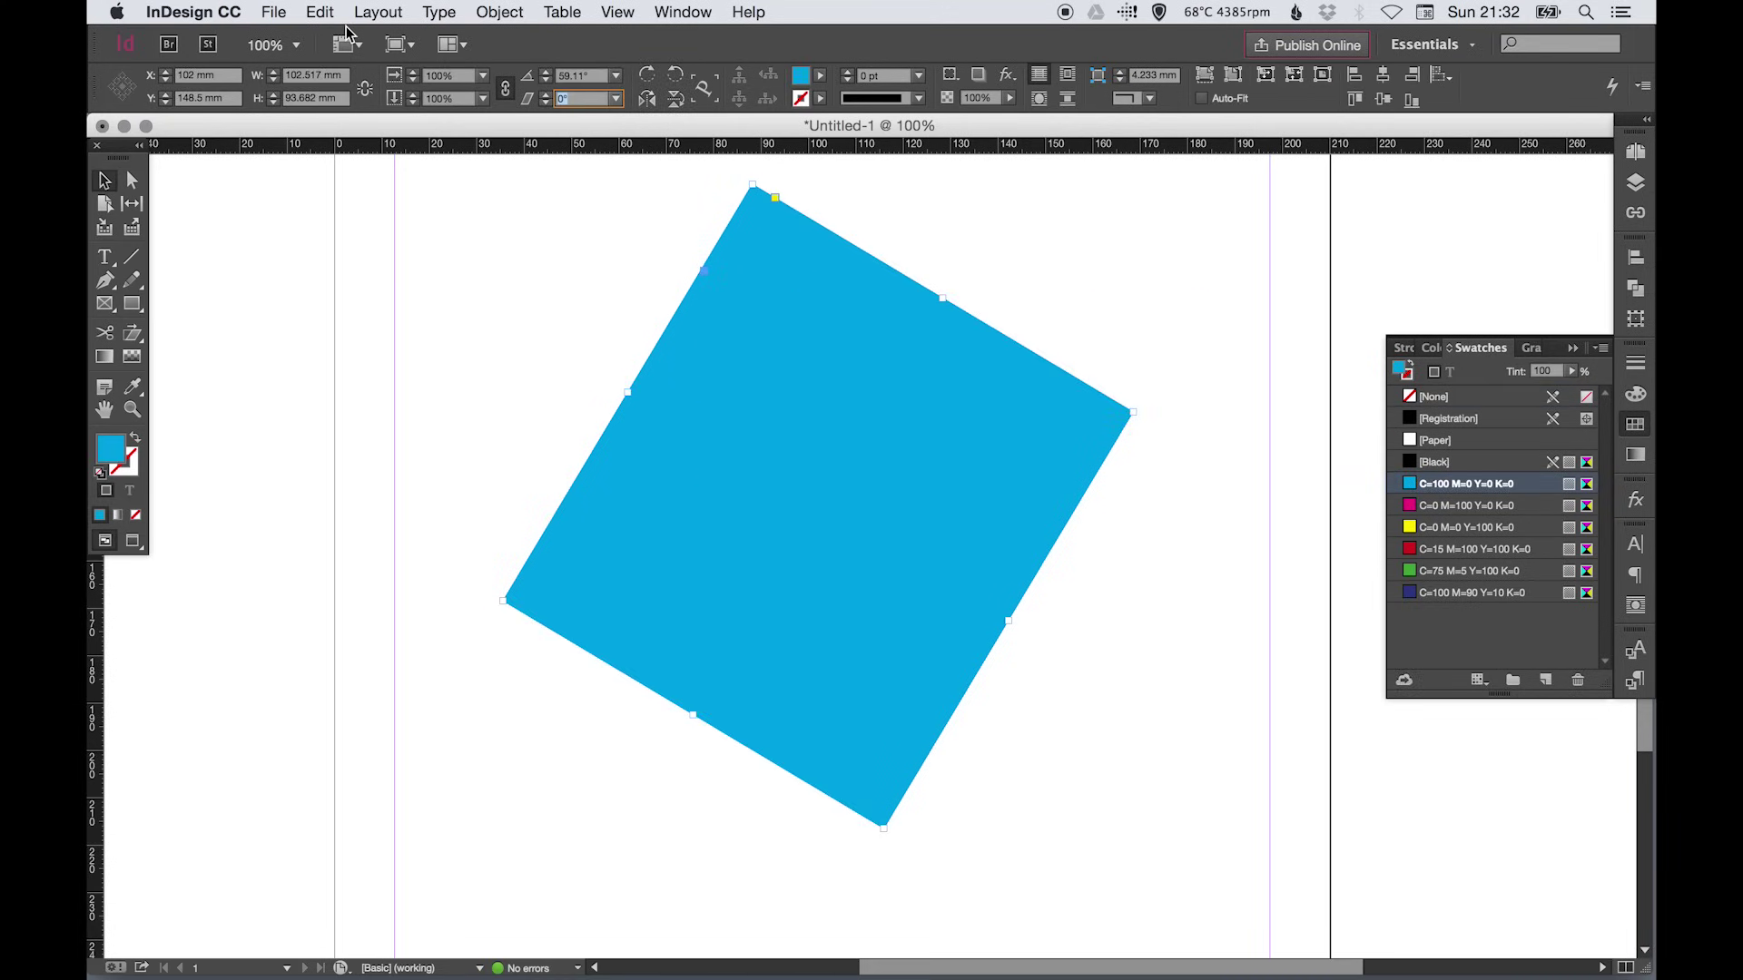
{"action": "type", "text": "90"}
{"action": "key", "text": "Return"}
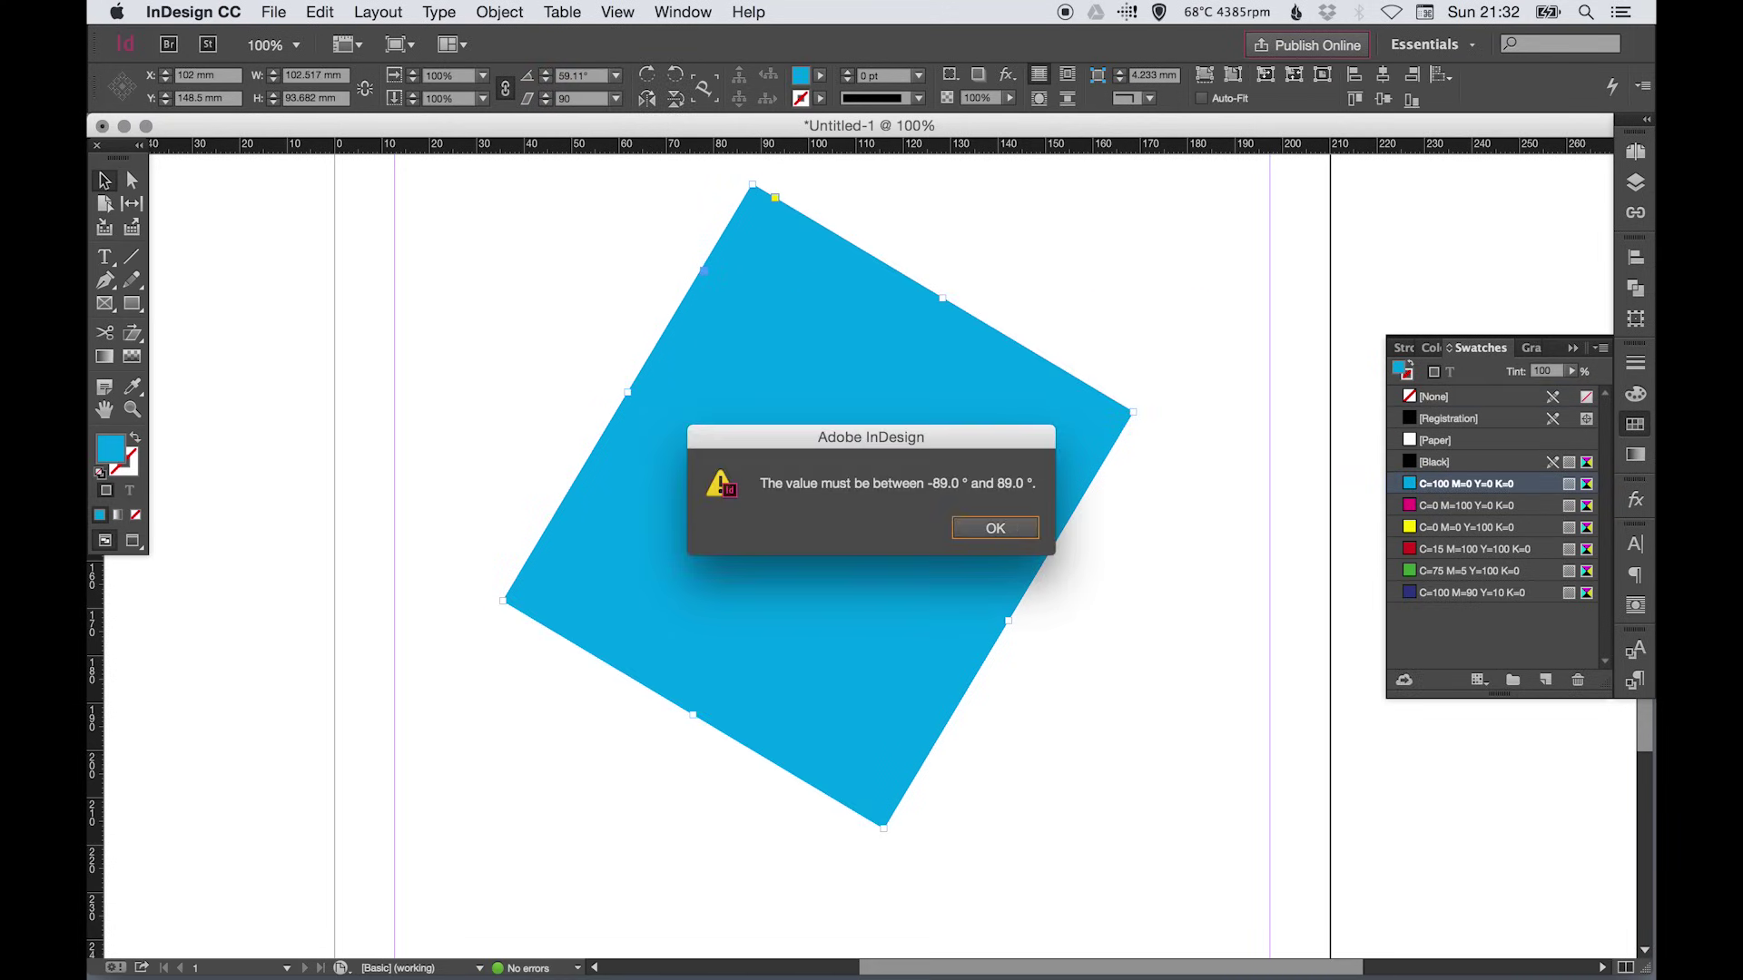
{"action": "left_click", "coordinate": [995, 526]}
{"action": "left_click_drag", "start_coordinate": [584, 274], "coordinate": [702, 385]}
{"action": "key", "text": "Return"}
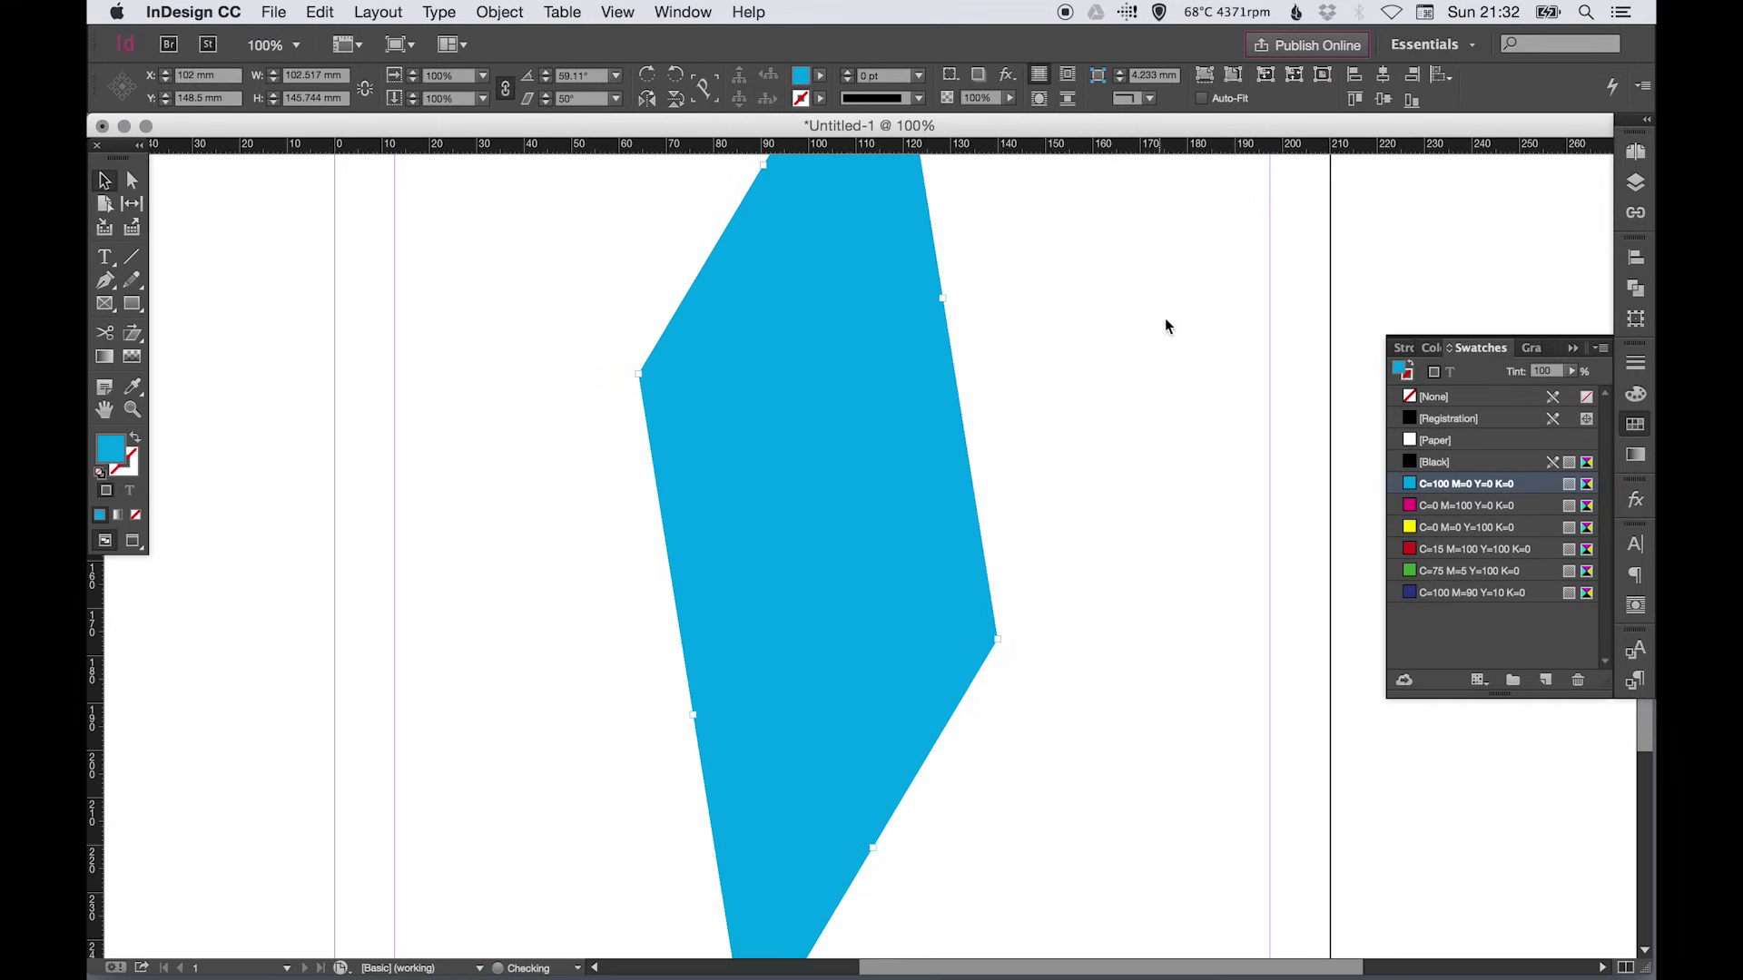
{"action": "left_click", "coordinate": [1164, 317]}
Step: Delete the sheared blue shape and draw a 105.75 mm square mid-page
{"action": "left_click", "coordinate": [913, 391]}
{"action": "key", "text": "Delete"}
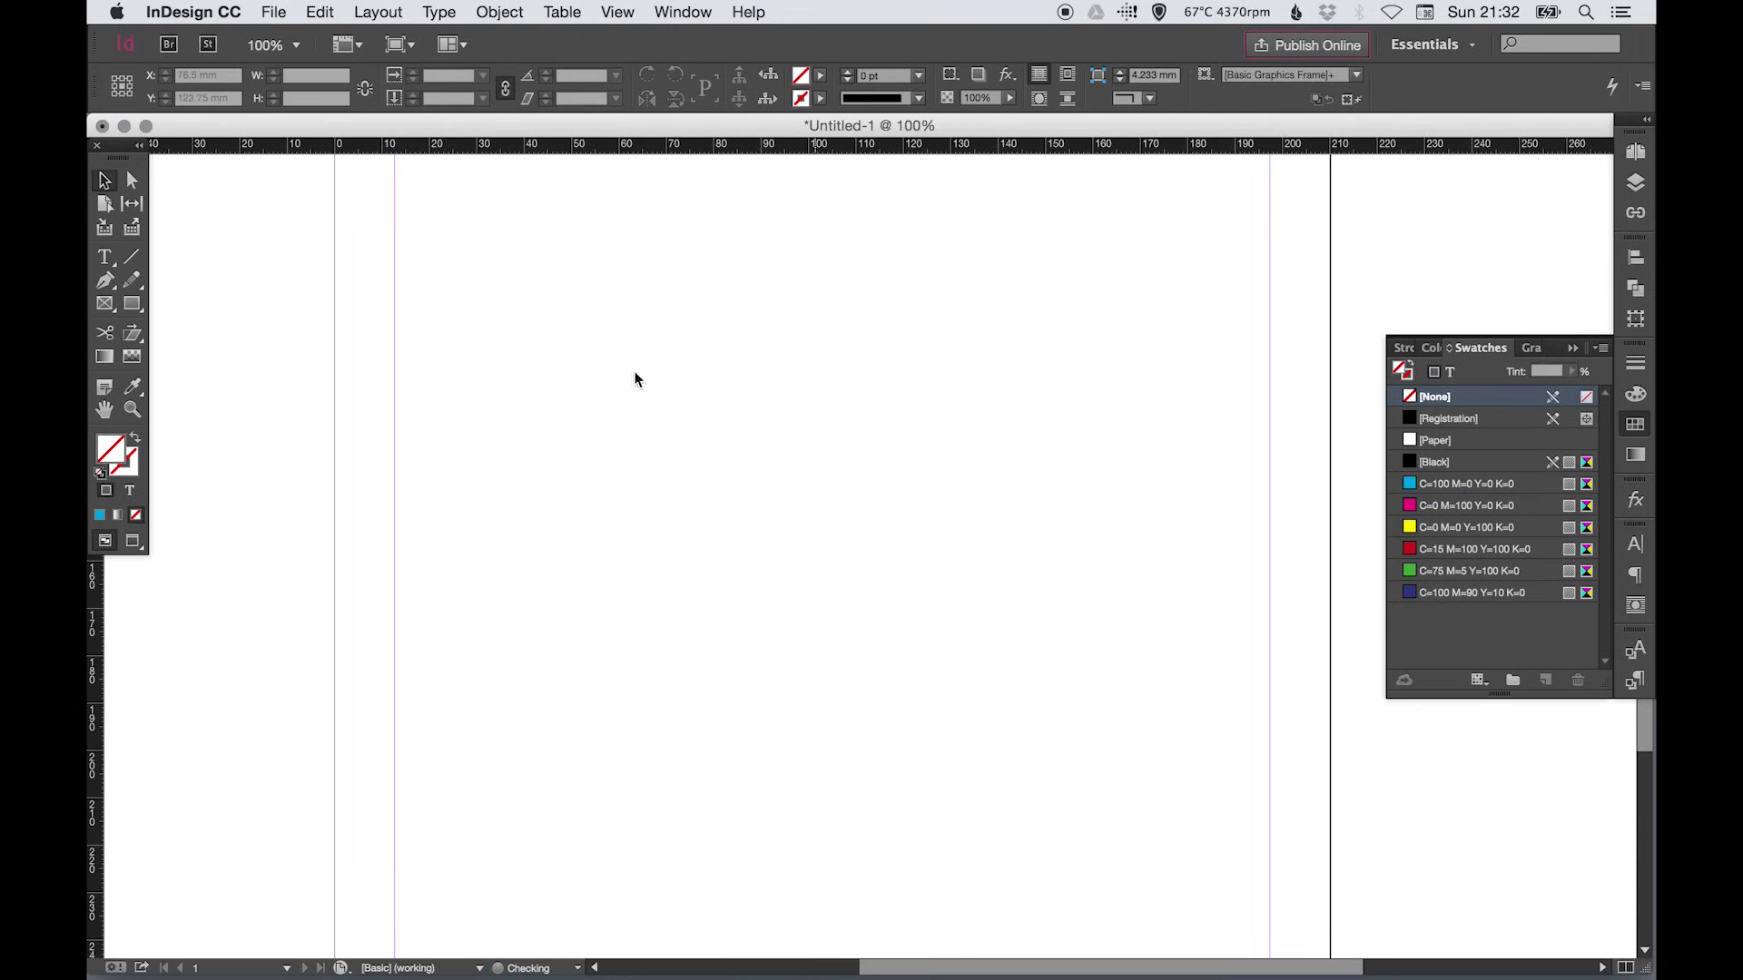
{"action": "left_click", "coordinate": [133, 305]}
{"action": "left_click_drag", "start_coordinate": [612, 333], "coordinate": [1113, 832]}
Step: Fill the square with a white-to-black linear gradient and glance at the Gradient panel
{"action": "left_click", "coordinate": [1501, 510]}
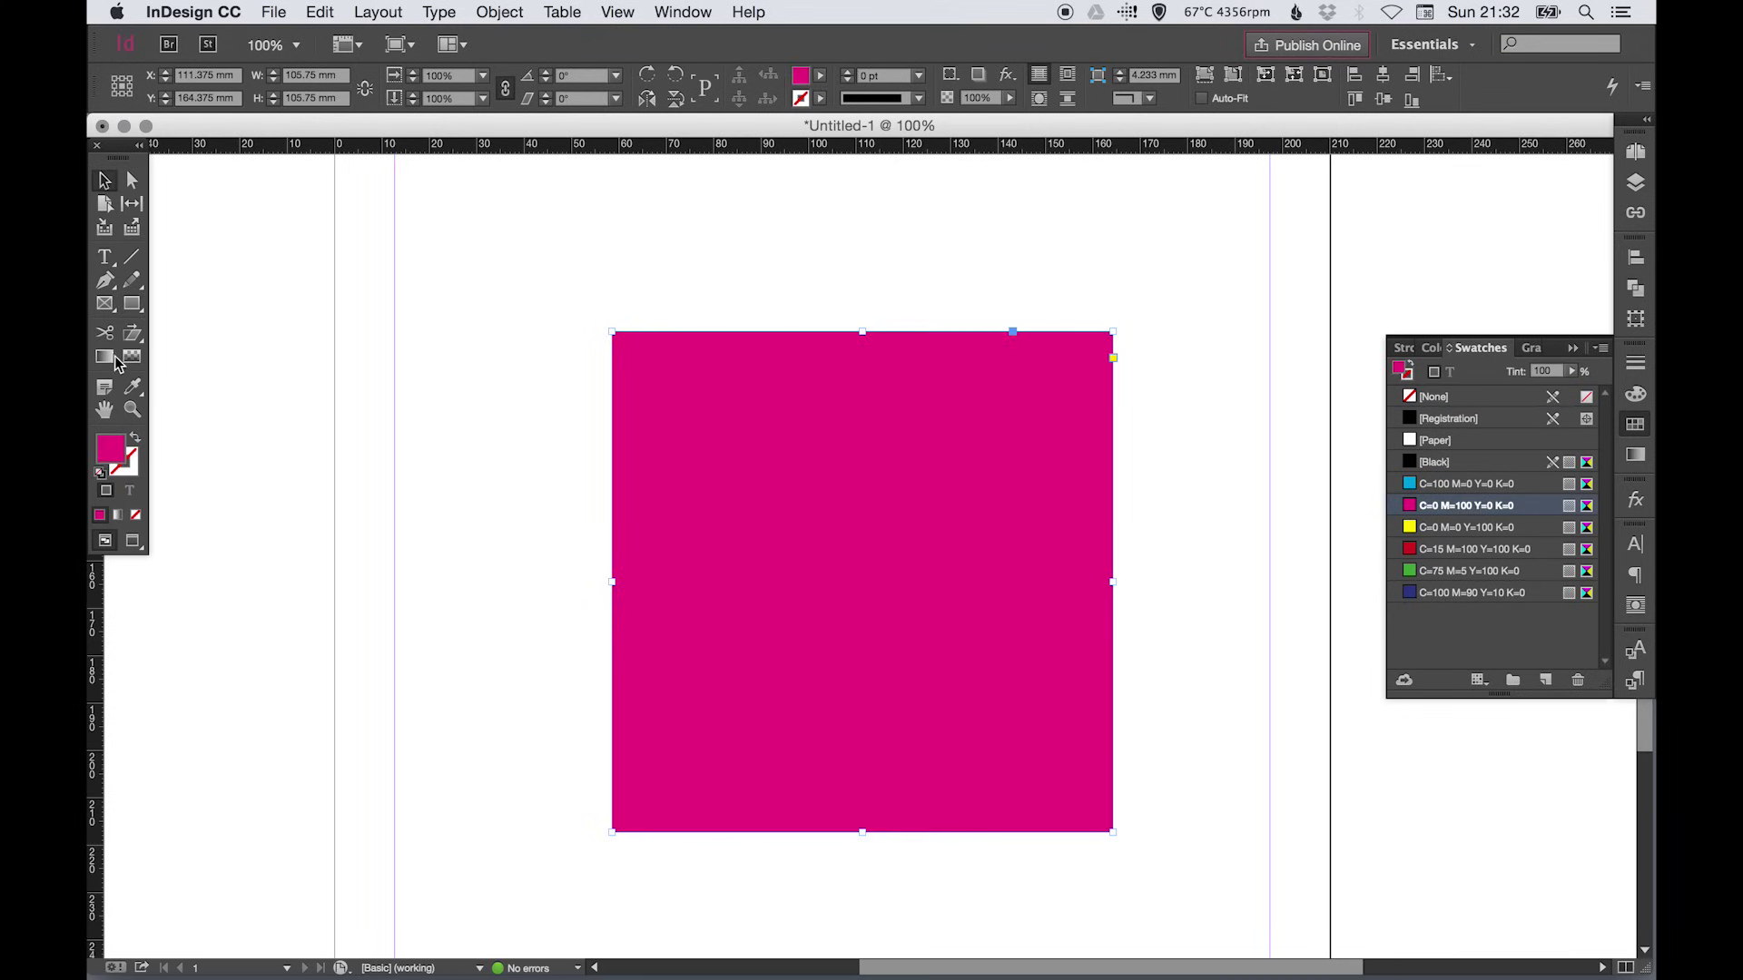
{"action": "left_click_drag", "start_coordinate": [688, 582], "coordinate": [1085, 563]}
{"action": "key", "text": "v"}
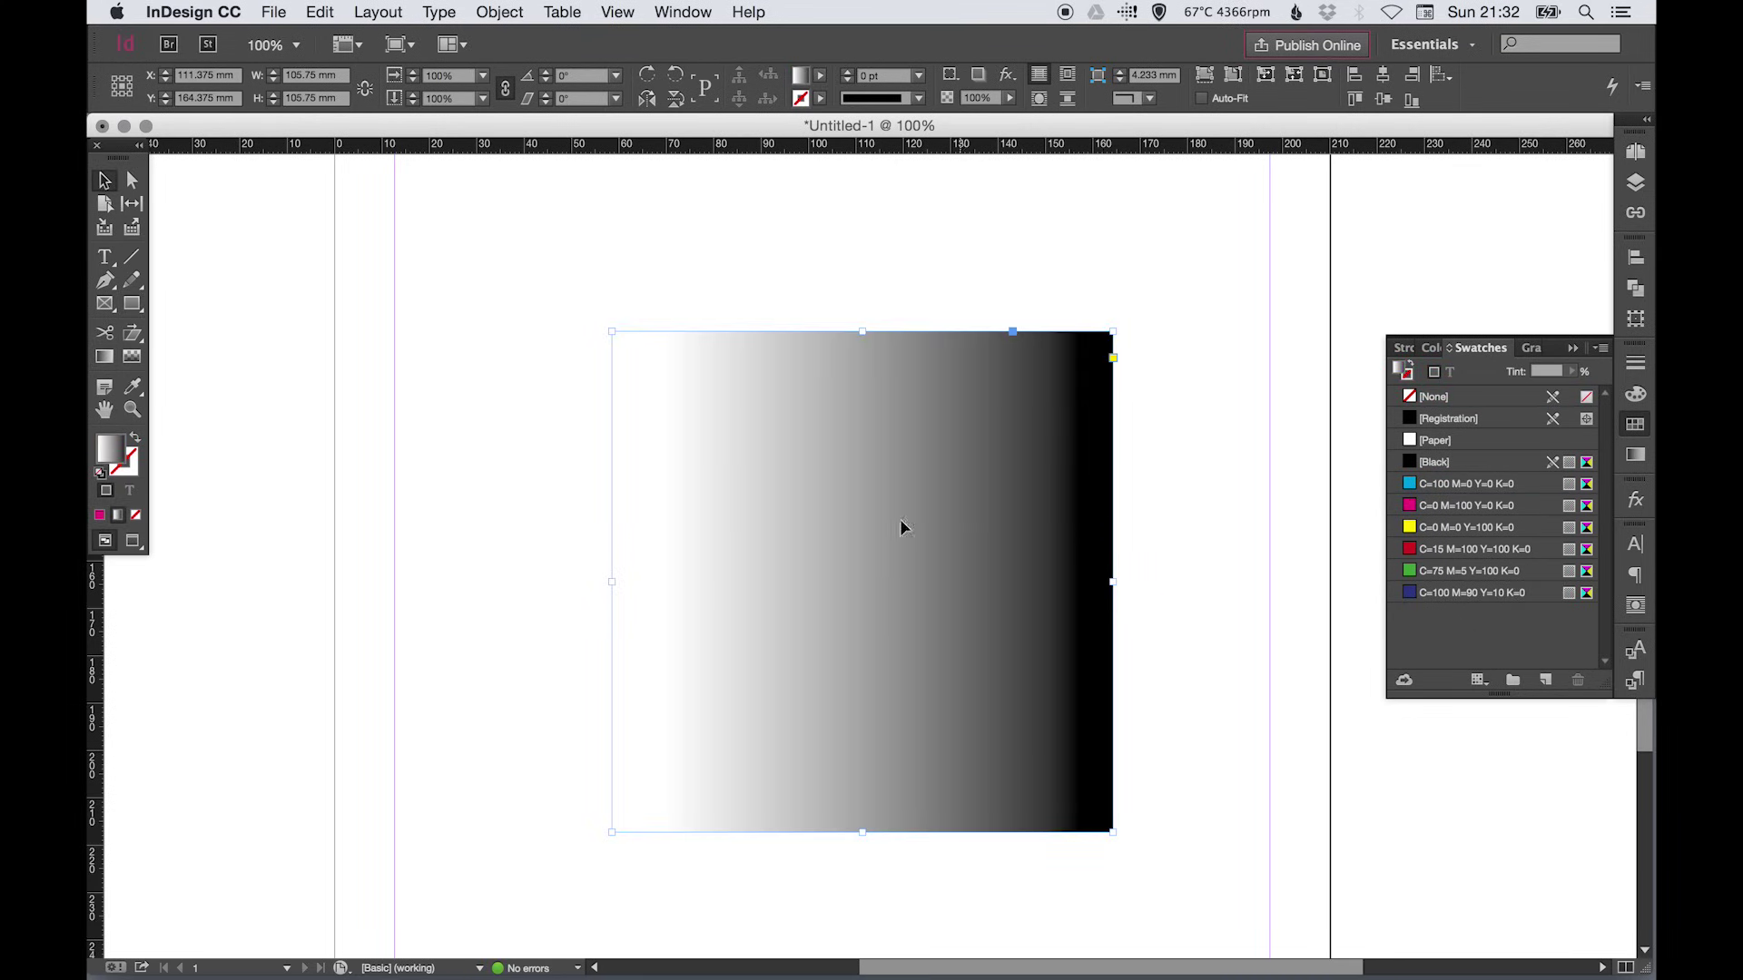
{"action": "left_click", "coordinate": [1634, 454]}
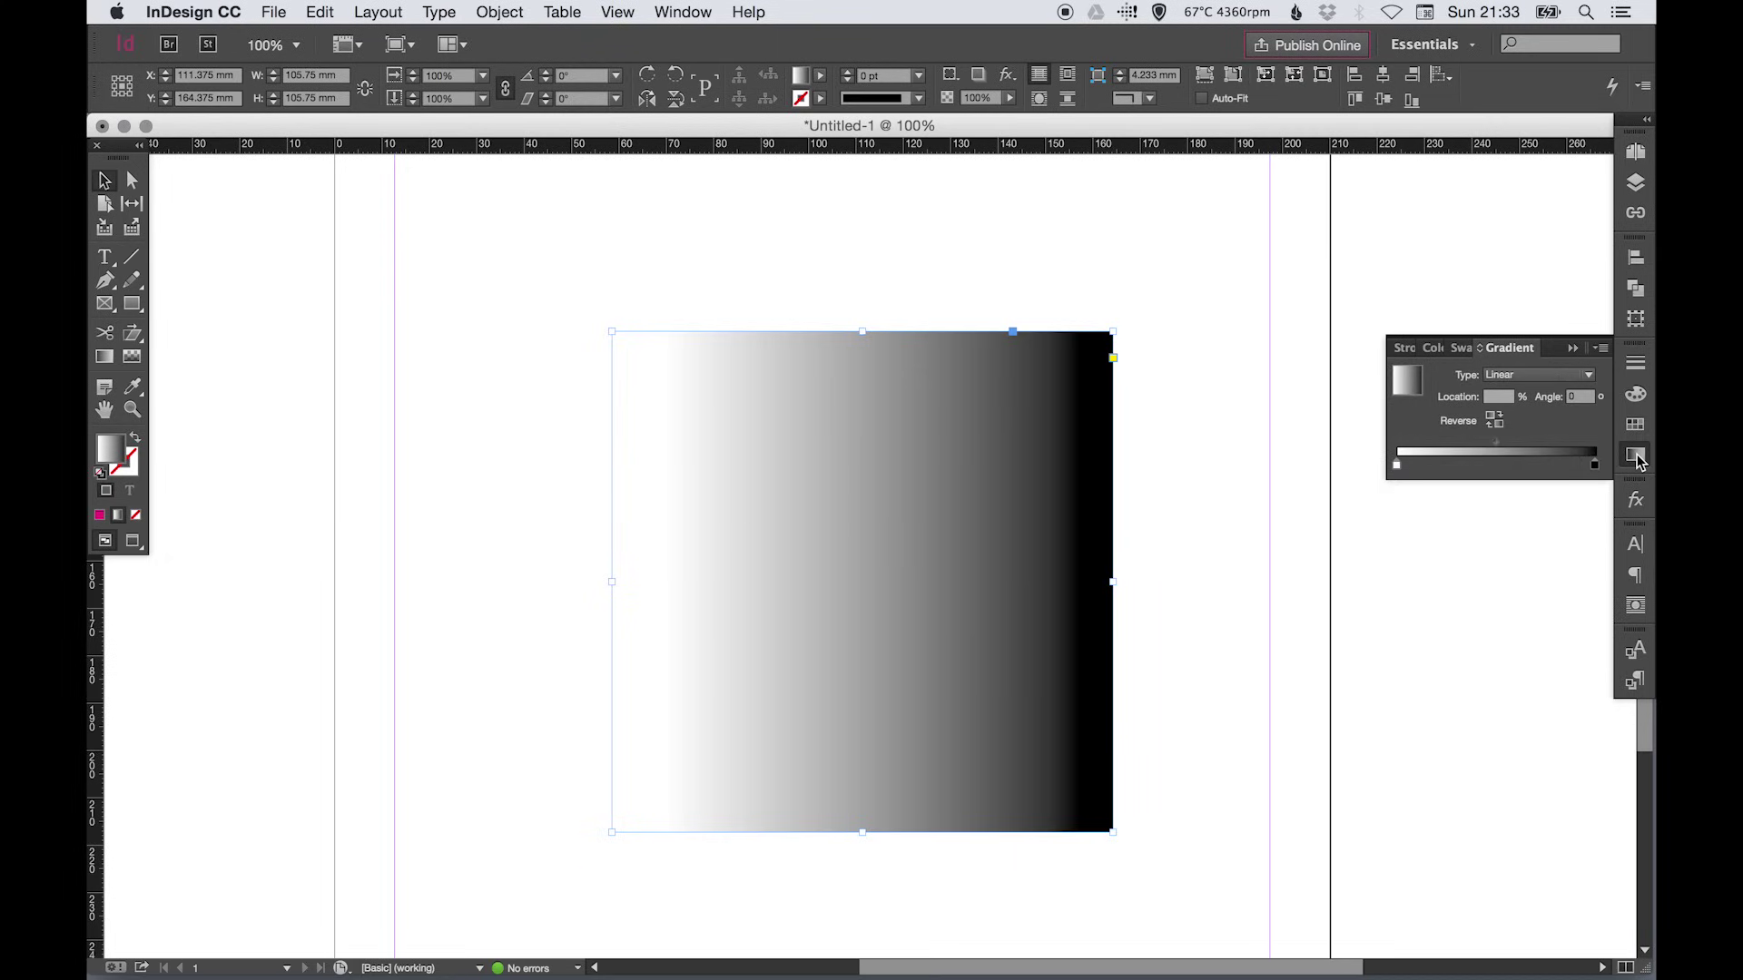
{"action": "left_click", "coordinate": [1636, 457]}
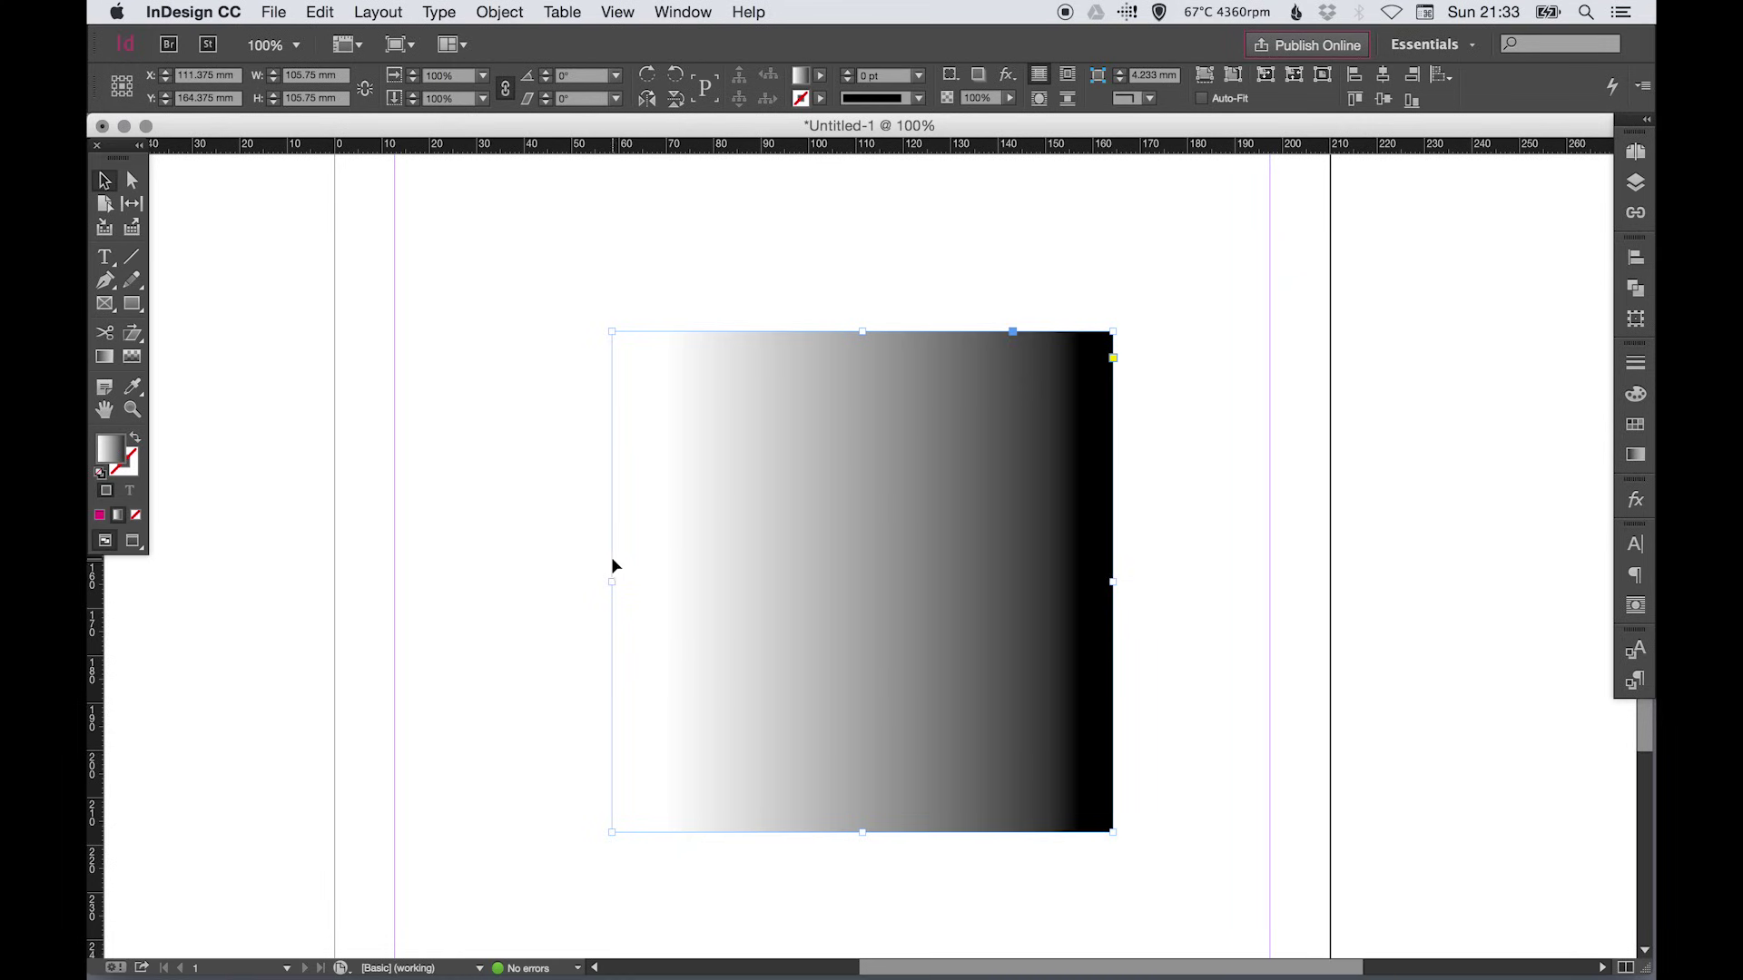
Step: Apply and undo a gradient feather, then refill the square with magenta
{"action": "left_click", "coordinate": [132, 359]}
{"action": "left_click_drag", "start_coordinate": [648, 571], "coordinate": [1094, 588]}
{"action": "key", "text": "v"}
{"action": "key", "text": "super+z"}
{"action": "left_click", "coordinate": [1636, 425]}
{"action": "left_click", "coordinate": [1479, 505]}
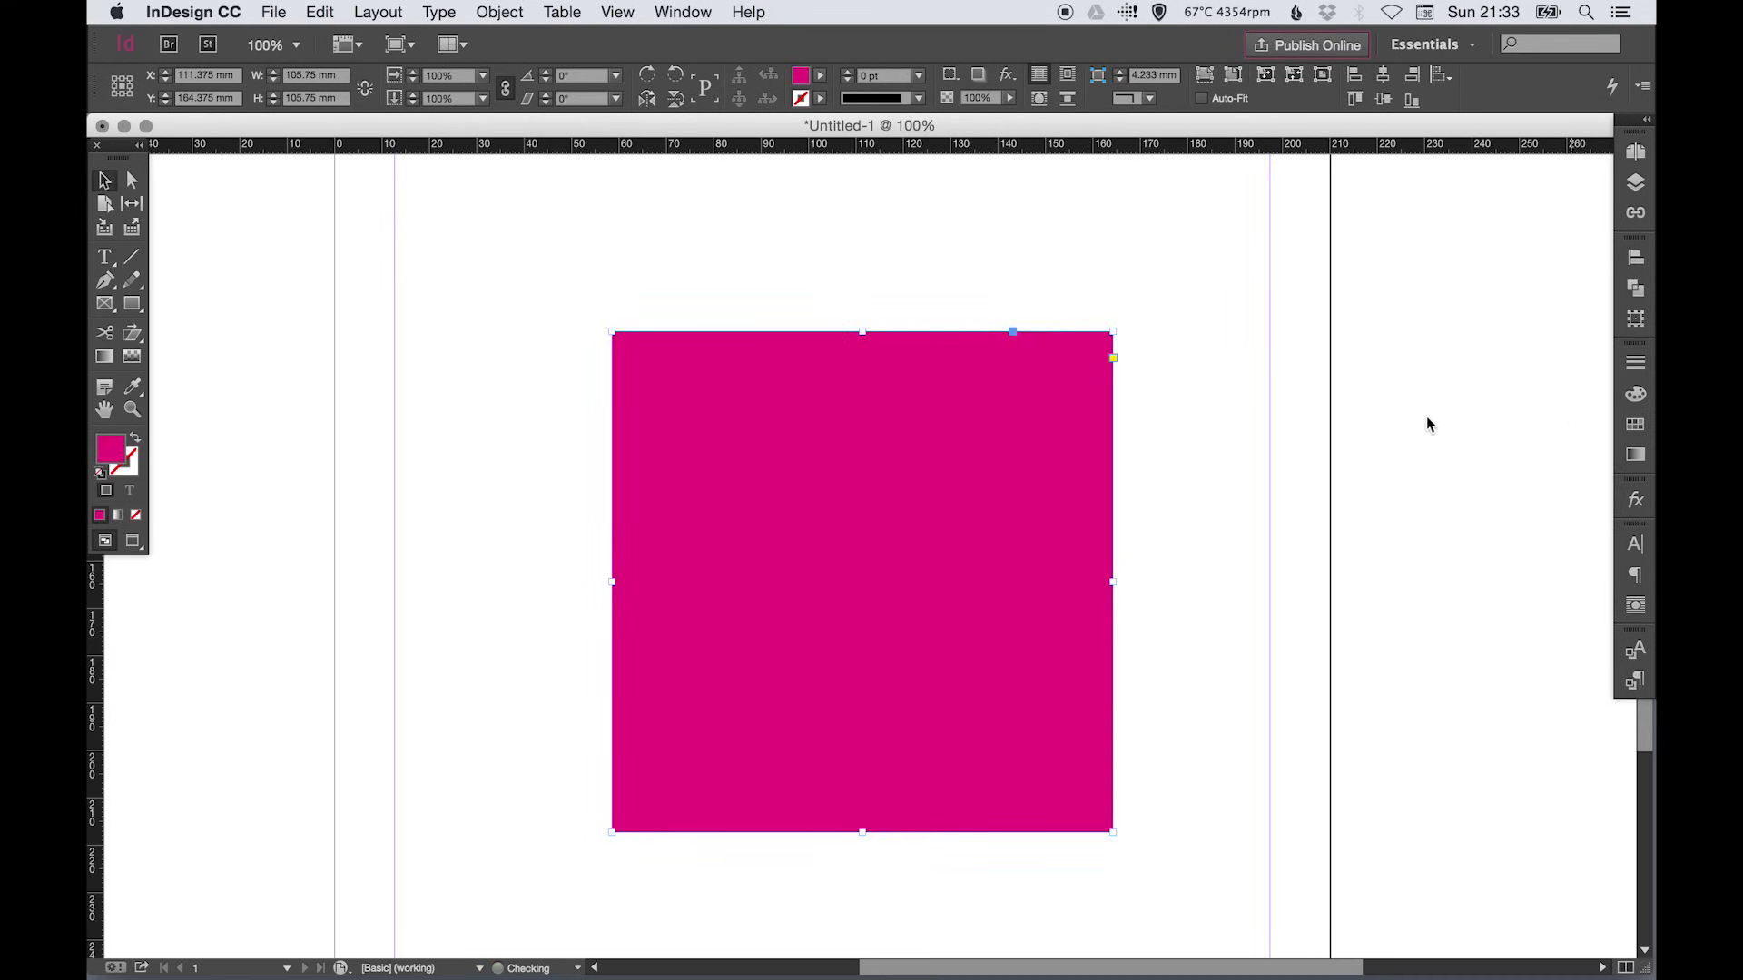
Step: Gradient-feather the magenta square so its left side fades to transparent
{"action": "left_click", "coordinate": [133, 360]}
{"action": "left_click_drag", "start_coordinate": [1077, 568], "coordinate": [640, 586]}
{"action": "key", "text": "v"}
{"action": "left_click", "coordinate": [629, 534]}
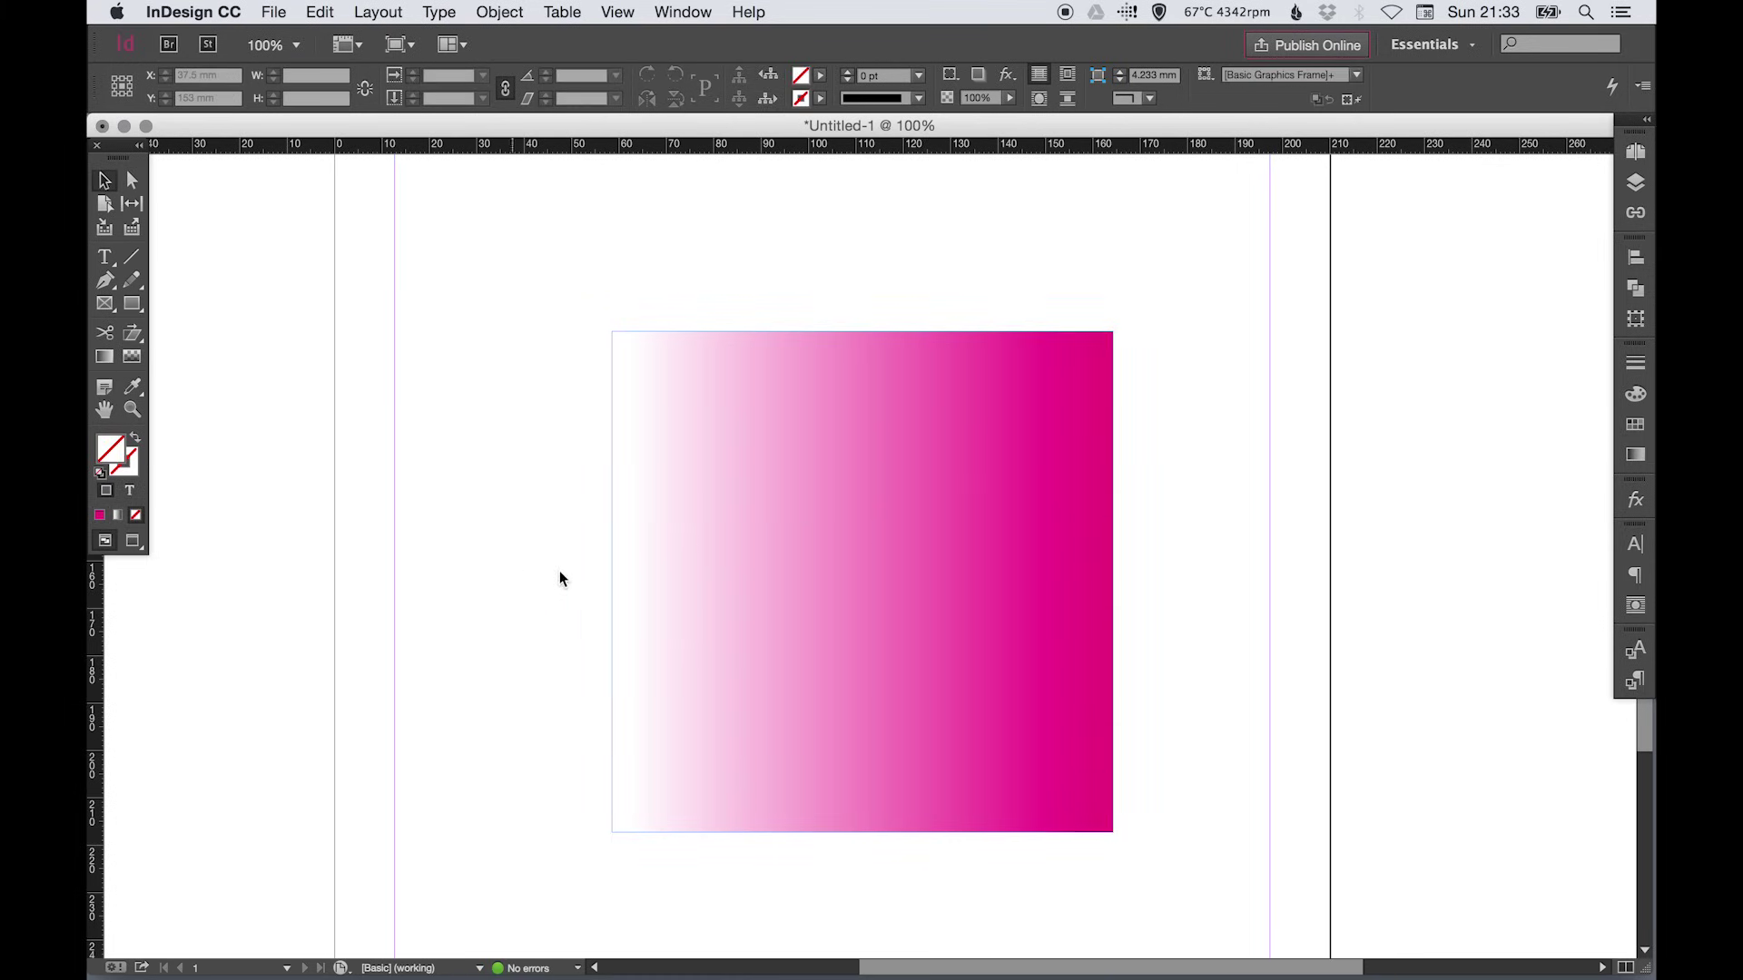
Step: Draw a tall yellow rectangle over the square's left side and move it further left
{"action": "left_click", "coordinate": [134, 304]}
{"action": "mouse_move", "coordinate": [492, 267]}
{"action": "left_mouse_down"}
{"action": "mouse_move", "coordinate": [739, 661]}
{"action": "mouse_move", "coordinate": [772, 869]}
{"action": "left_mouse_up"}
{"action": "key", "text": "v"}
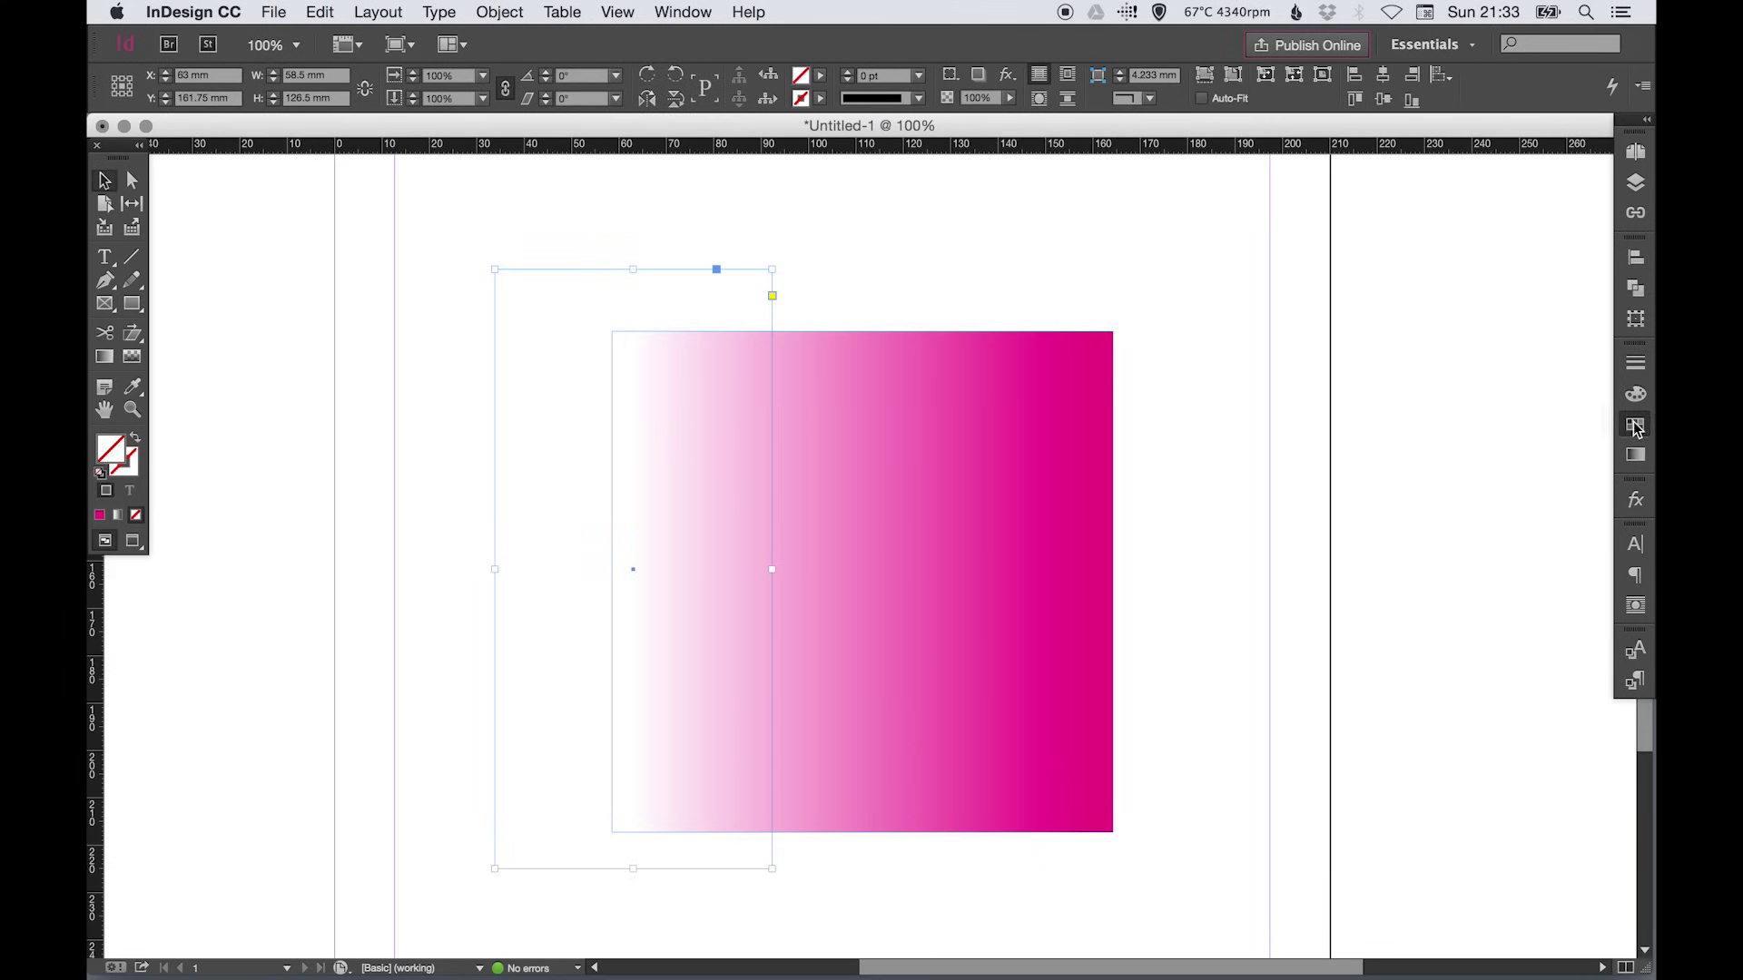
{"action": "left_click", "coordinate": [1636, 424]}
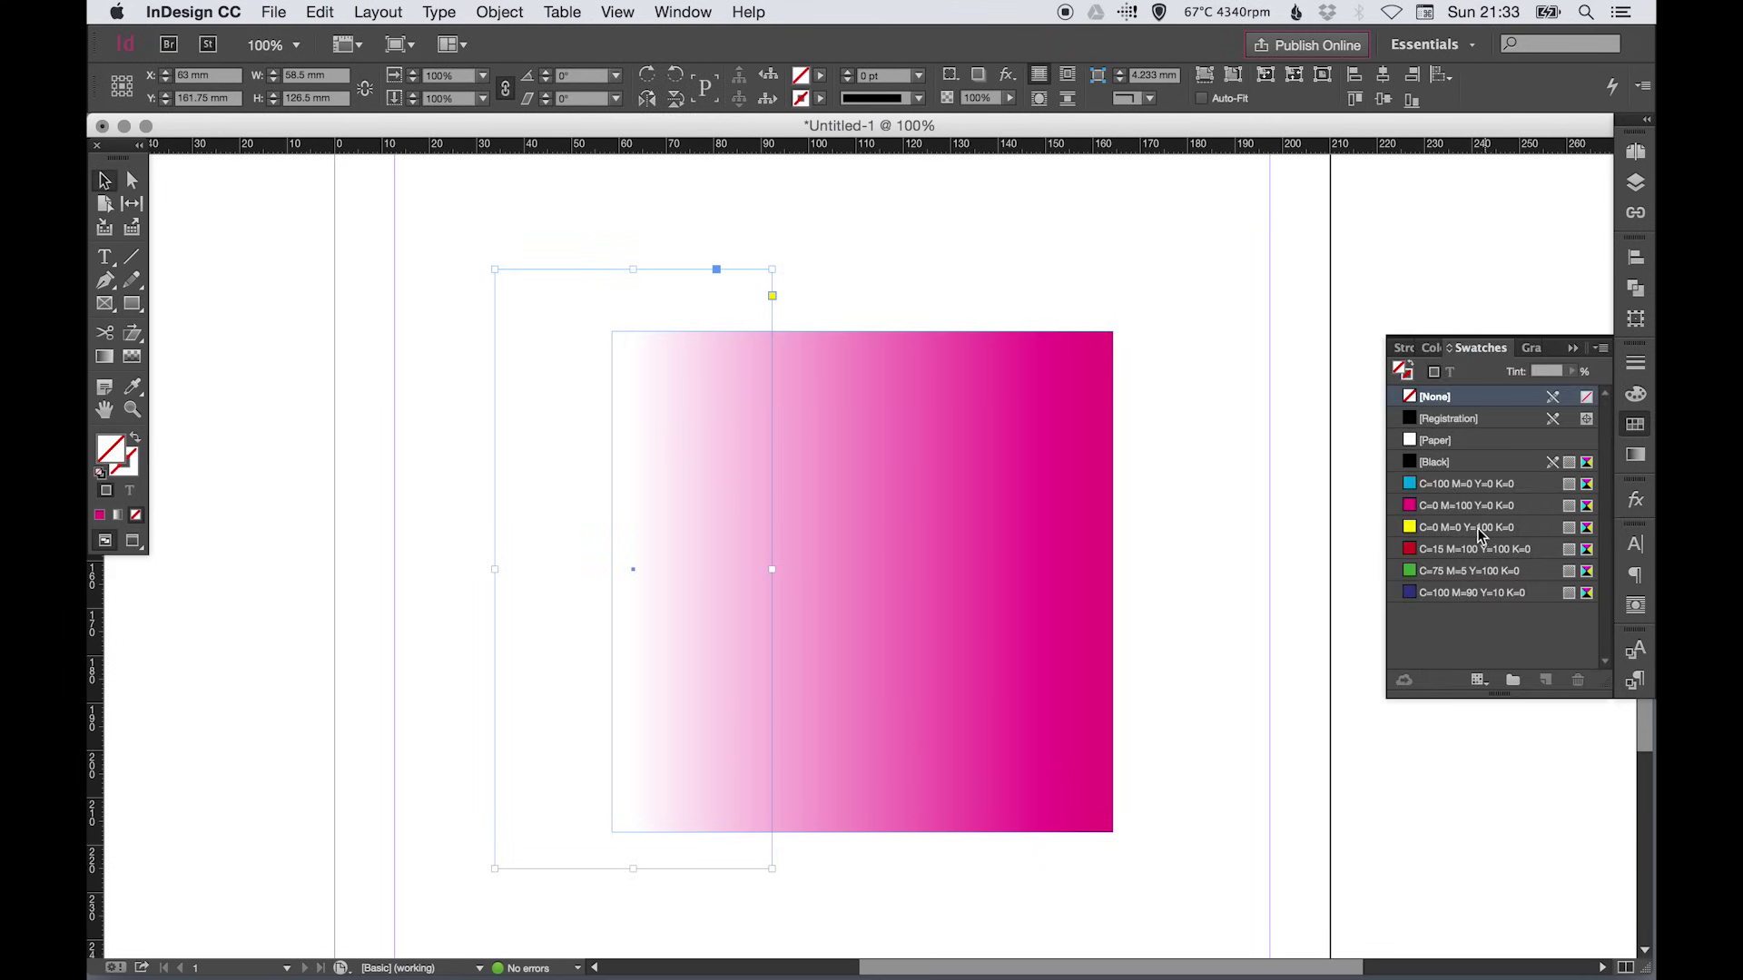
{"action": "left_click", "coordinate": [1478, 528]}
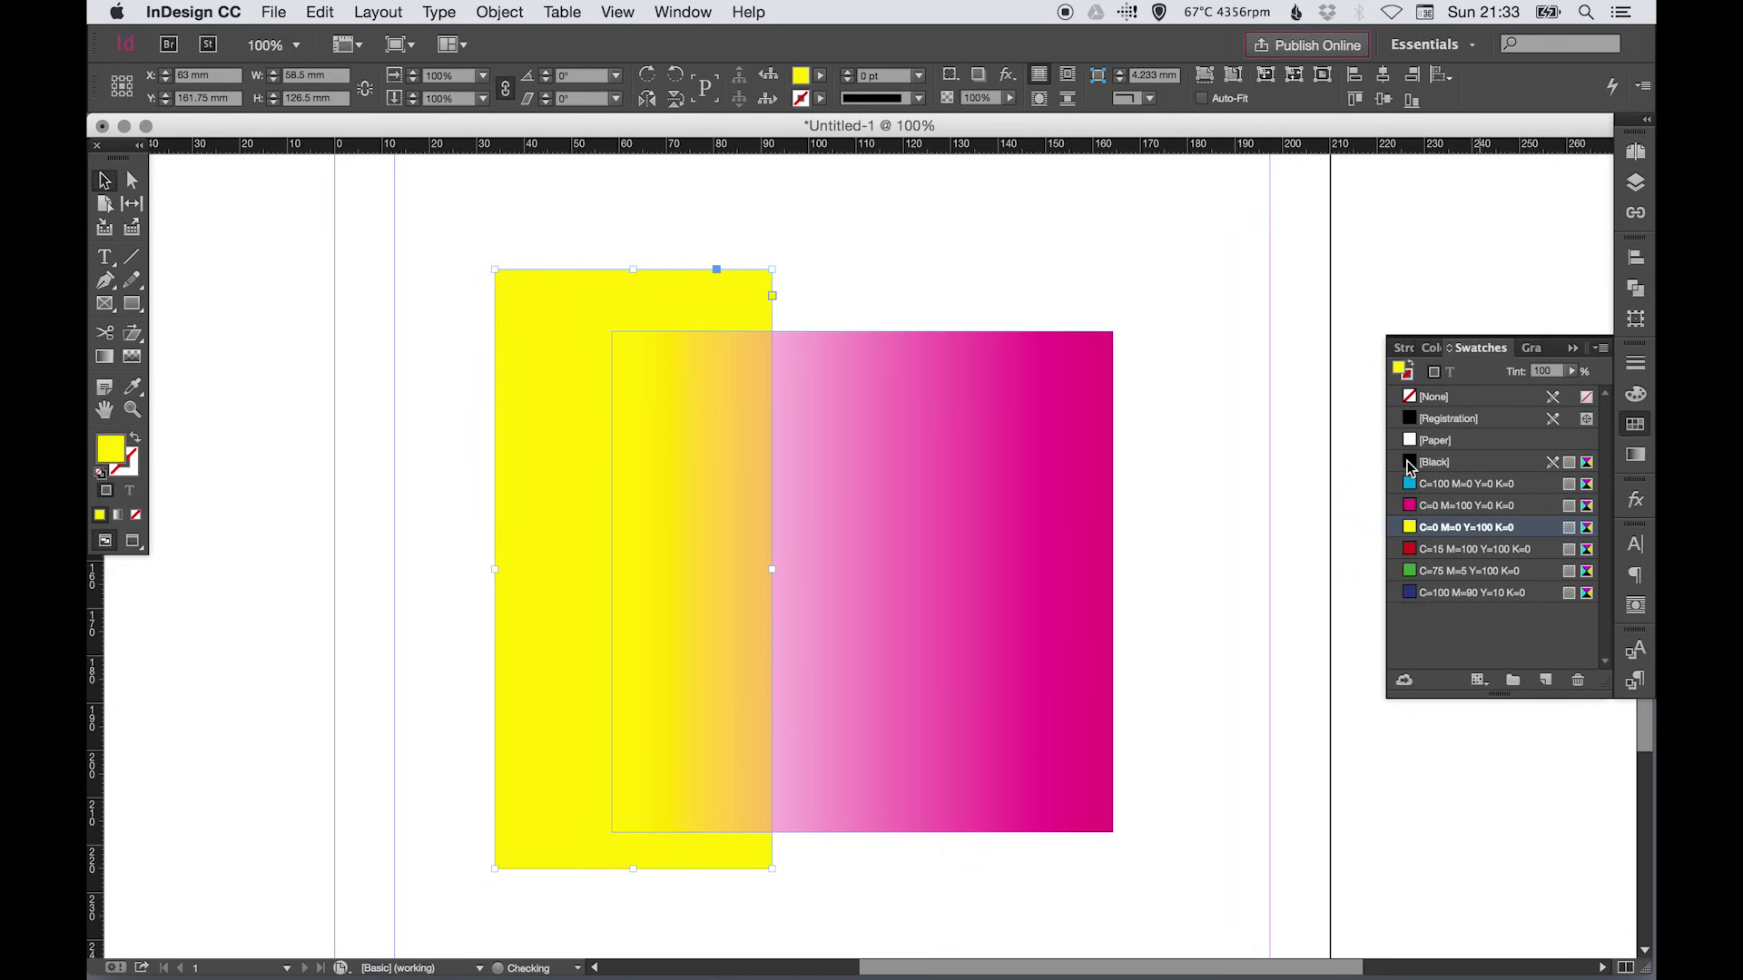
{"action": "left_click", "coordinate": [909, 274]}
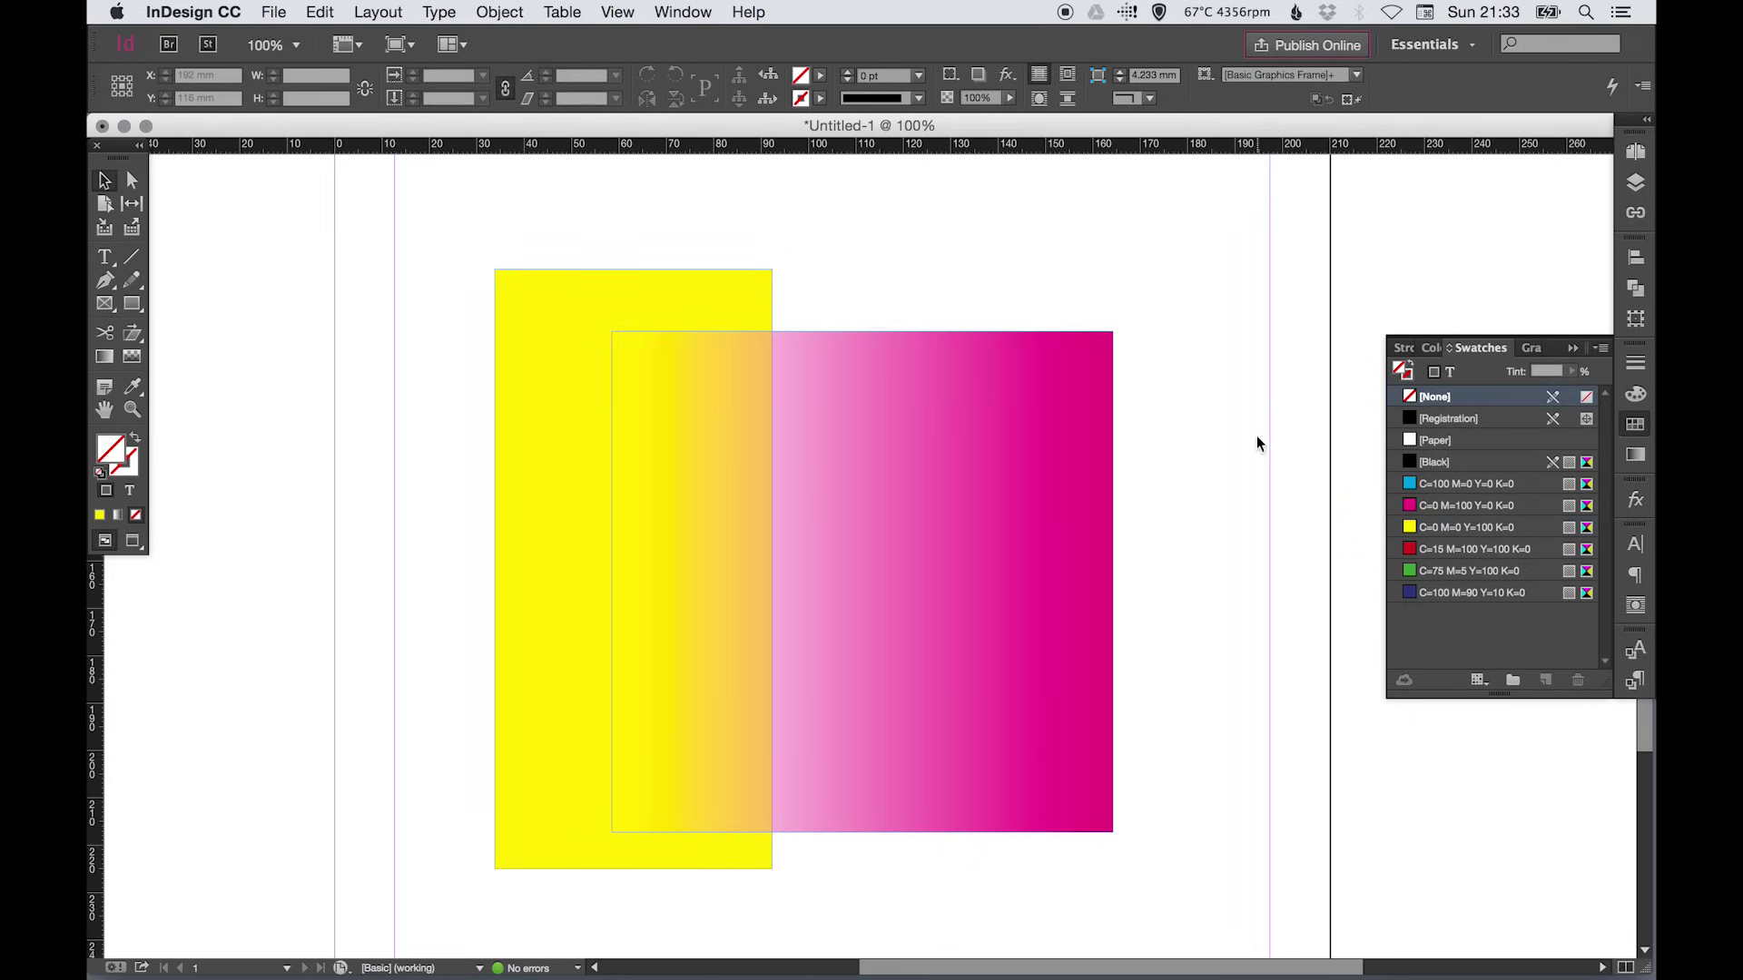
{"action": "left_click_drag", "start_coordinate": [583, 572], "coordinate": [466, 561]}
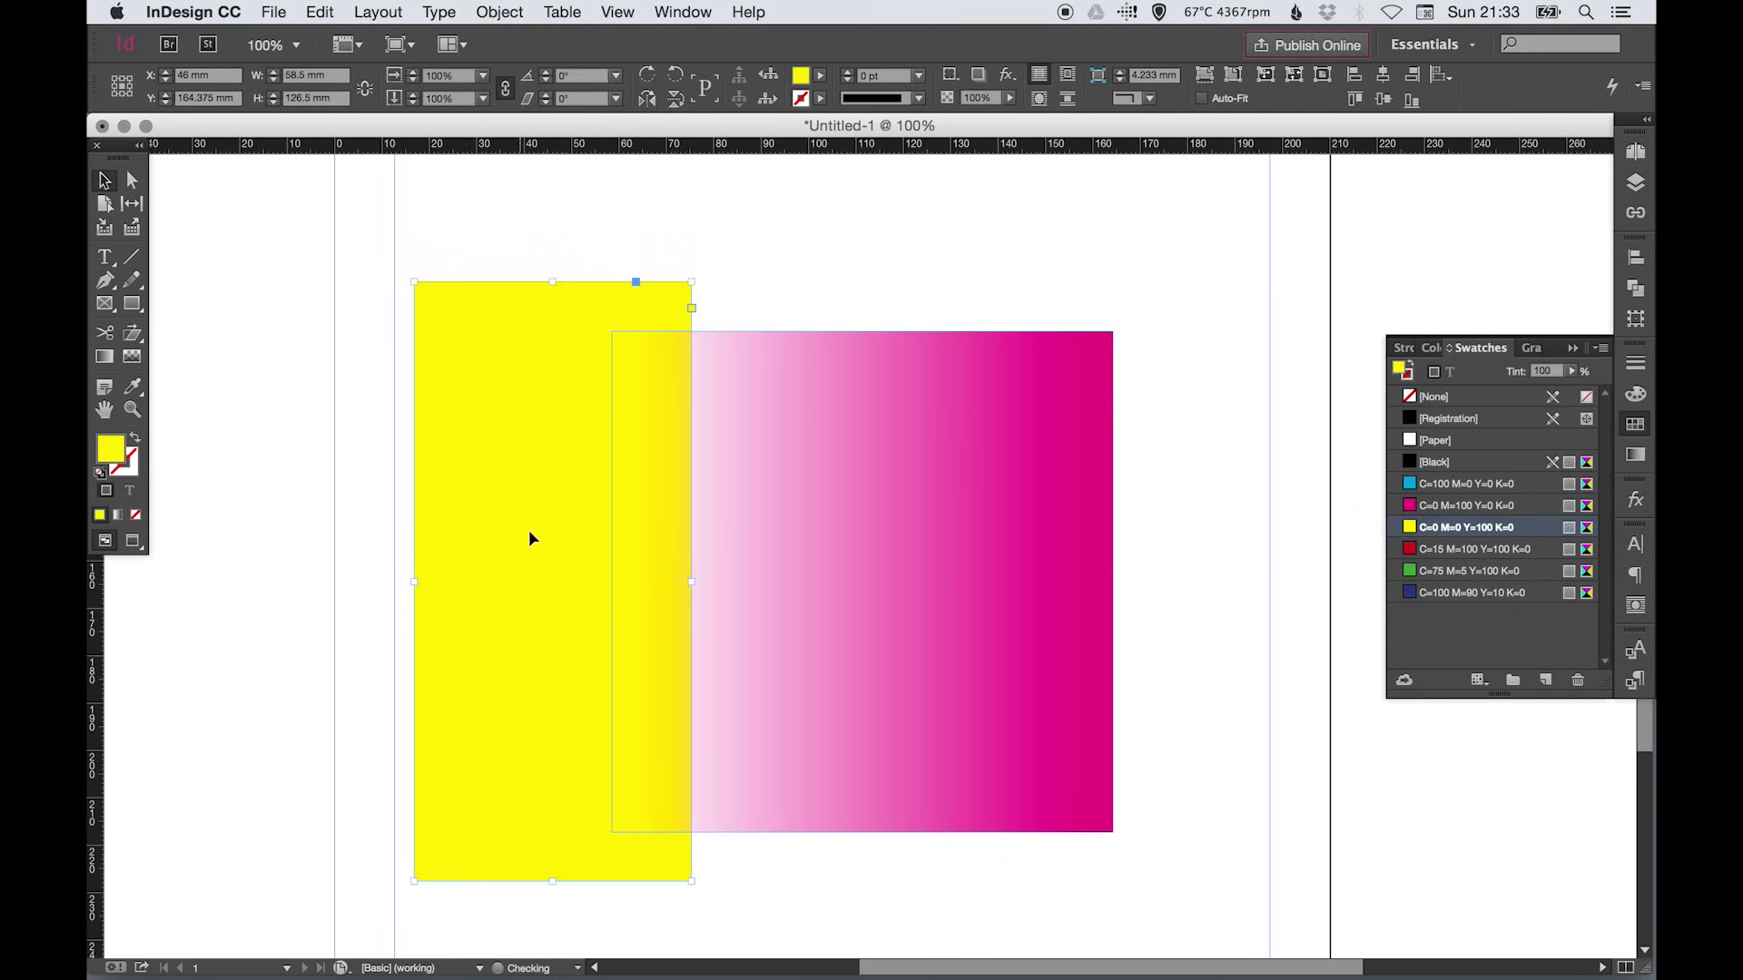
Step: Delete the yellow rectangle and the feathered magenta square, then close the swatches
{"action": "key", "text": "BackSpace"}
{"action": "left_click", "coordinate": [953, 434]}
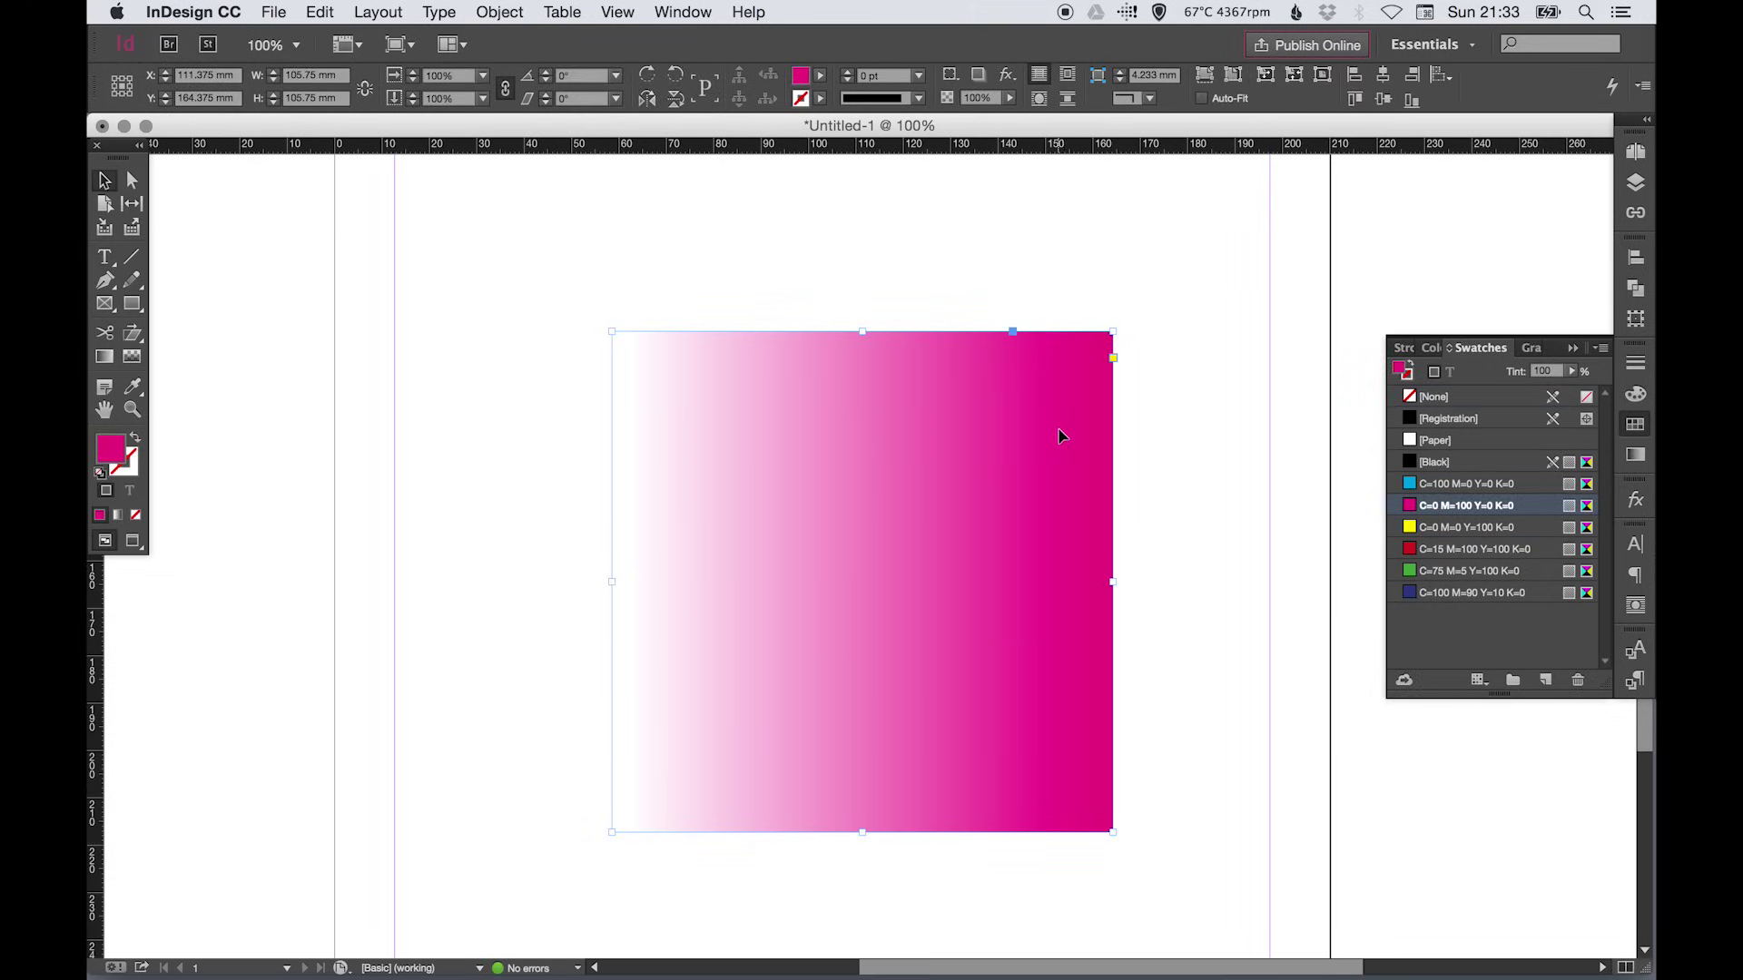
{"action": "key", "text": "BackSpace"}
{"action": "left_click", "coordinate": [1631, 434]}
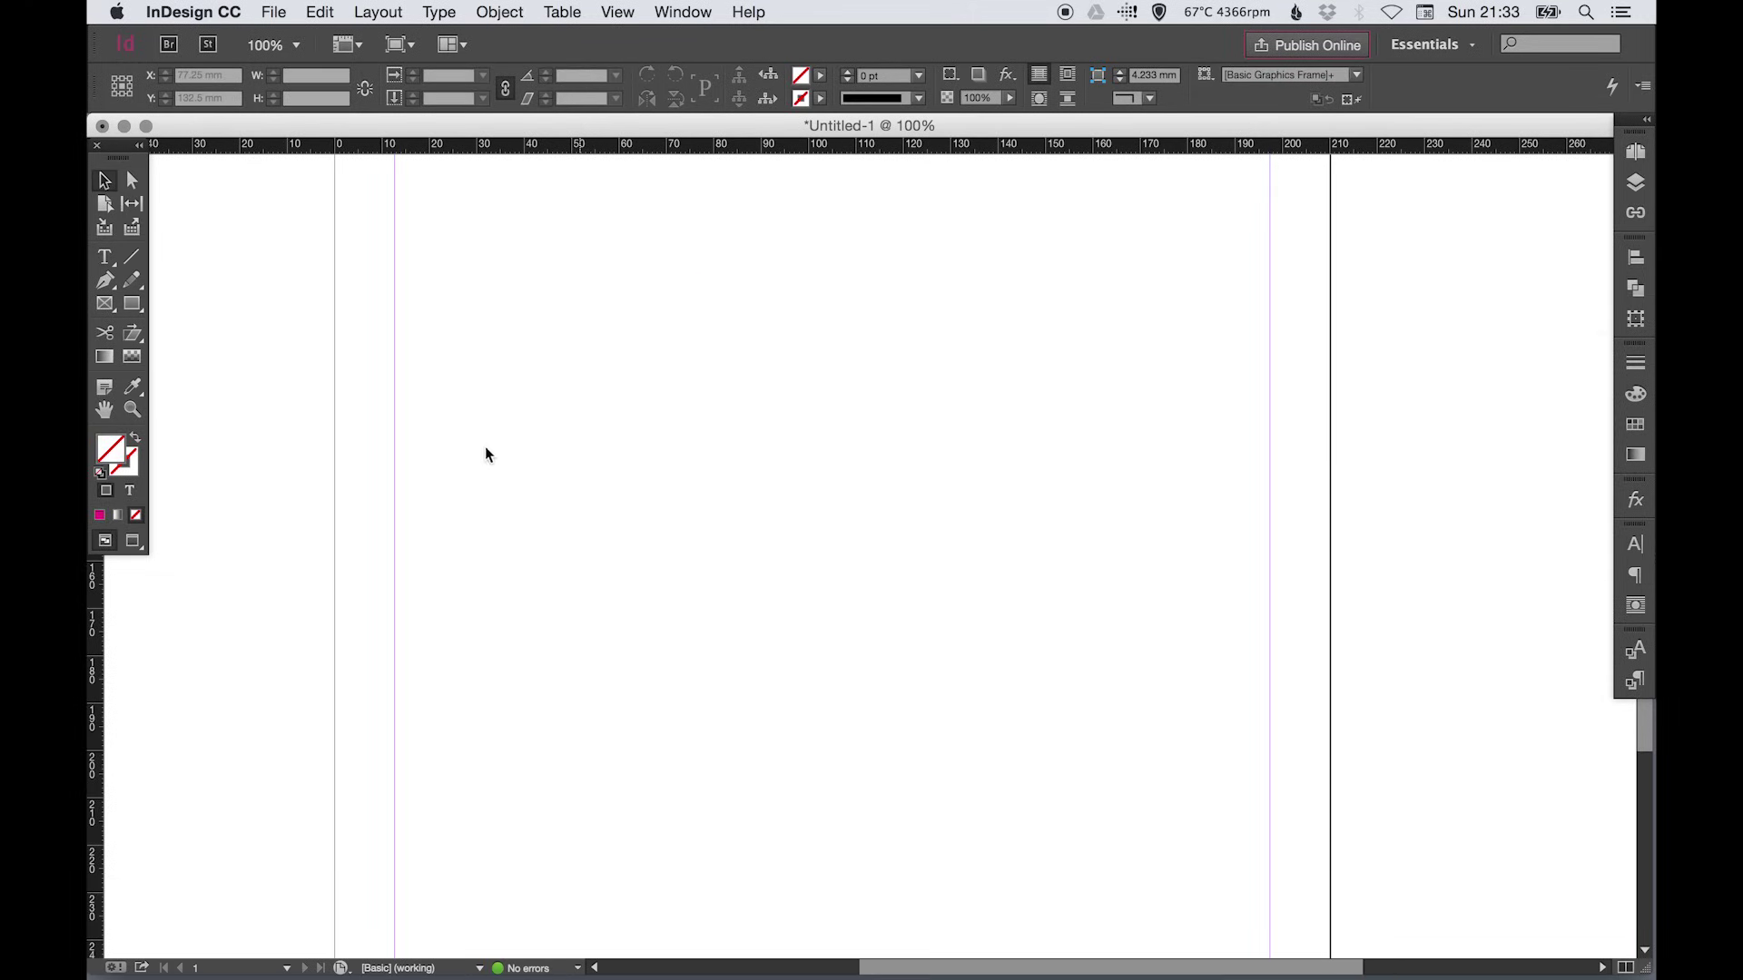
Step: Pan the page slightly with the Hand tool and zoom in on part of it
{"action": "left_click", "coordinate": [107, 411]}
{"action": "left_click_drag", "start_coordinate": [766, 427], "coordinate": [699, 420]}
{"action": "left_click", "coordinate": [132, 411]}
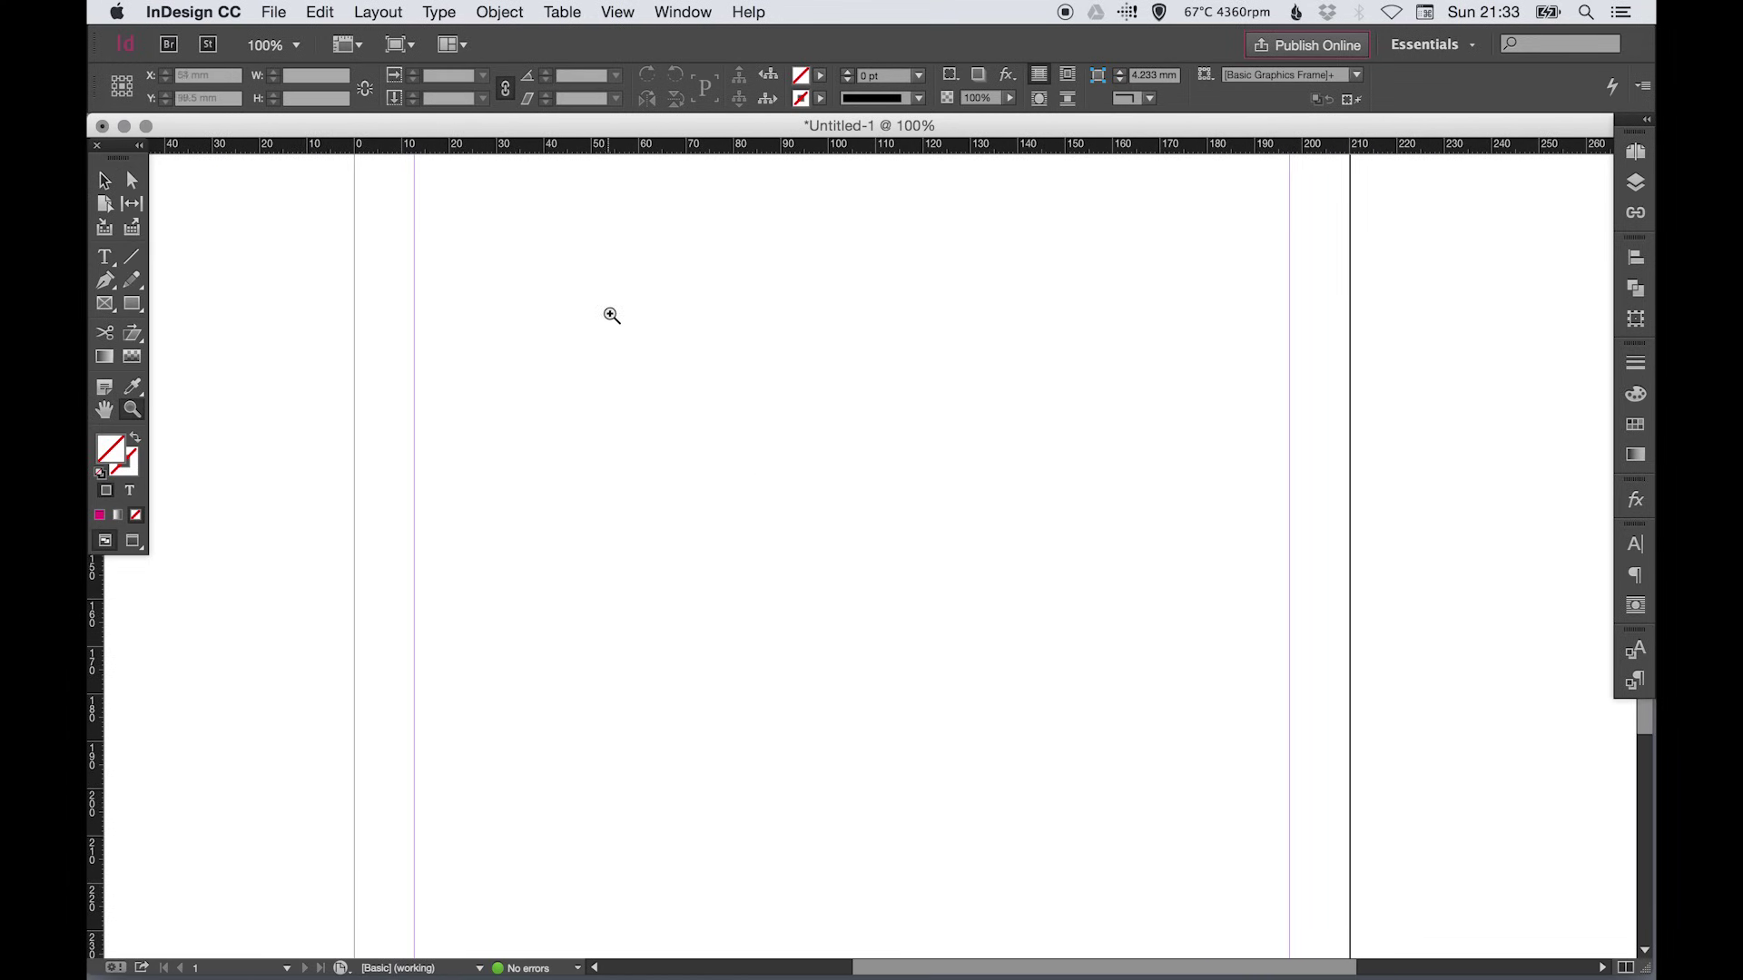
{"action": "left_click_drag", "start_coordinate": [609, 313], "coordinate": [1044, 585]}
Step: Return to 100% zoom and draw an empty 89.25 × 84.25 mm rectangle mid-page
{"action": "key", "text": "v"}
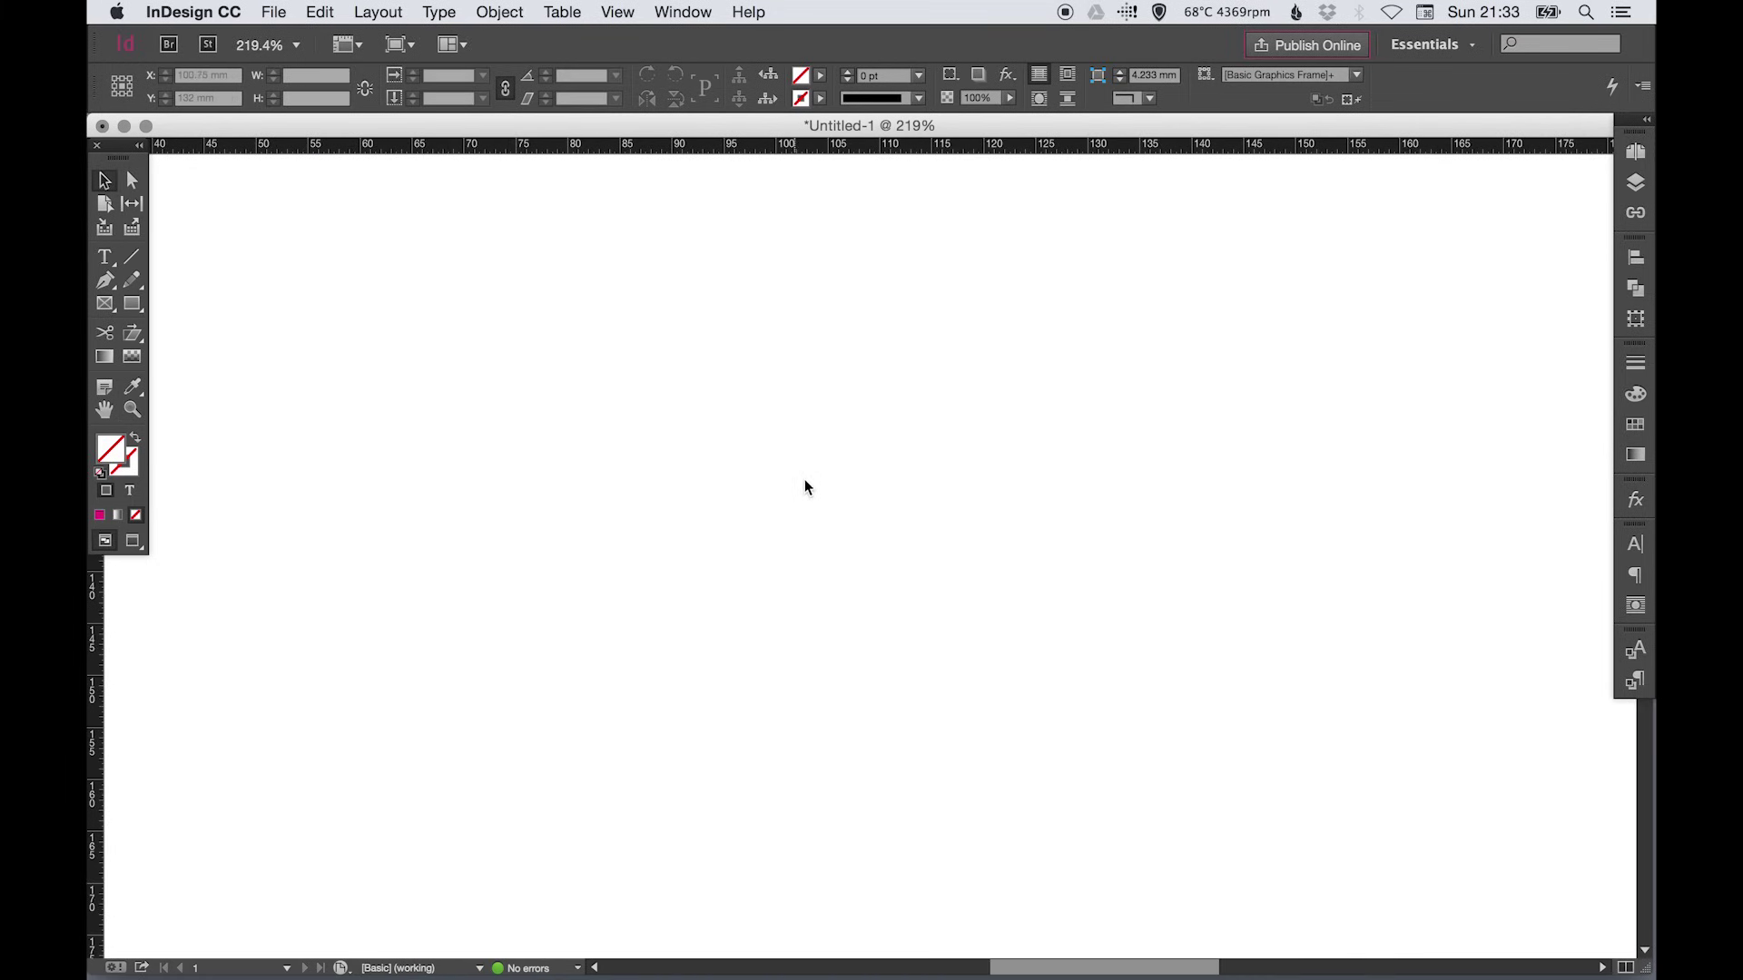
{"action": "key", "text": "super+1"}
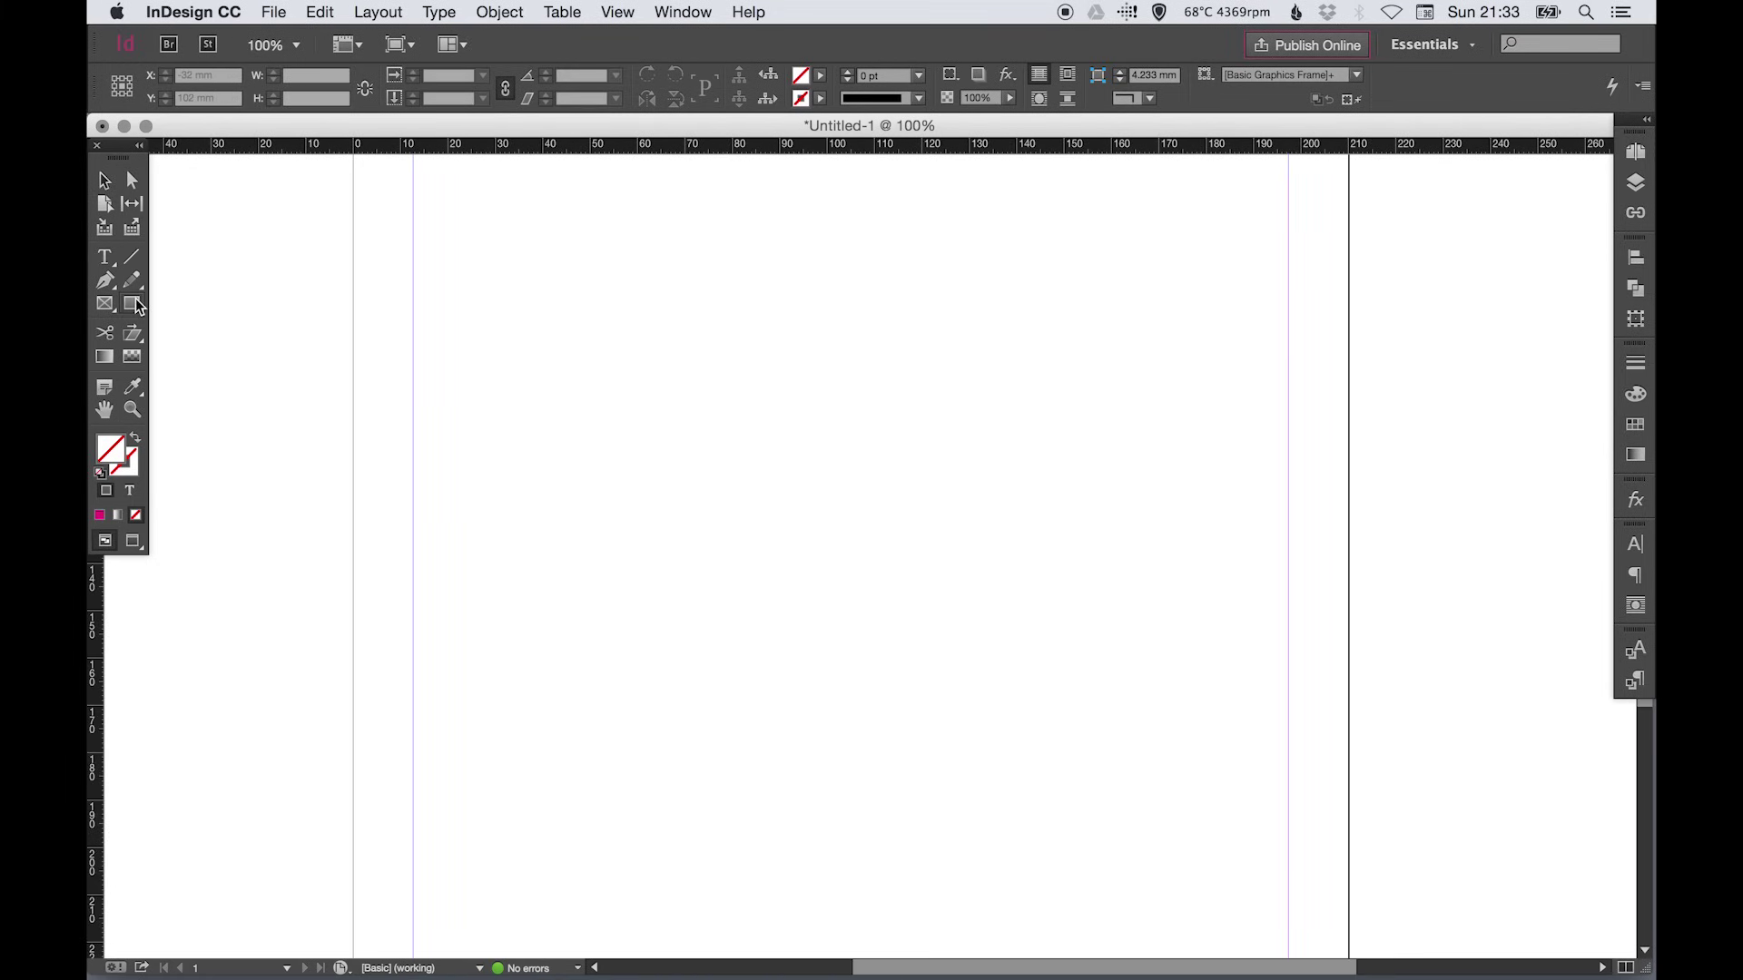
{"action": "left_click", "coordinate": [132, 304]}
{"action": "left_click_drag", "start_coordinate": [610, 311], "coordinate": [1035, 711]}
Step: Fill the middle rectangle with the yellow swatch (C=0 M=0 Y=100 K=0), then deselect it
{"action": "key", "text": "v"}
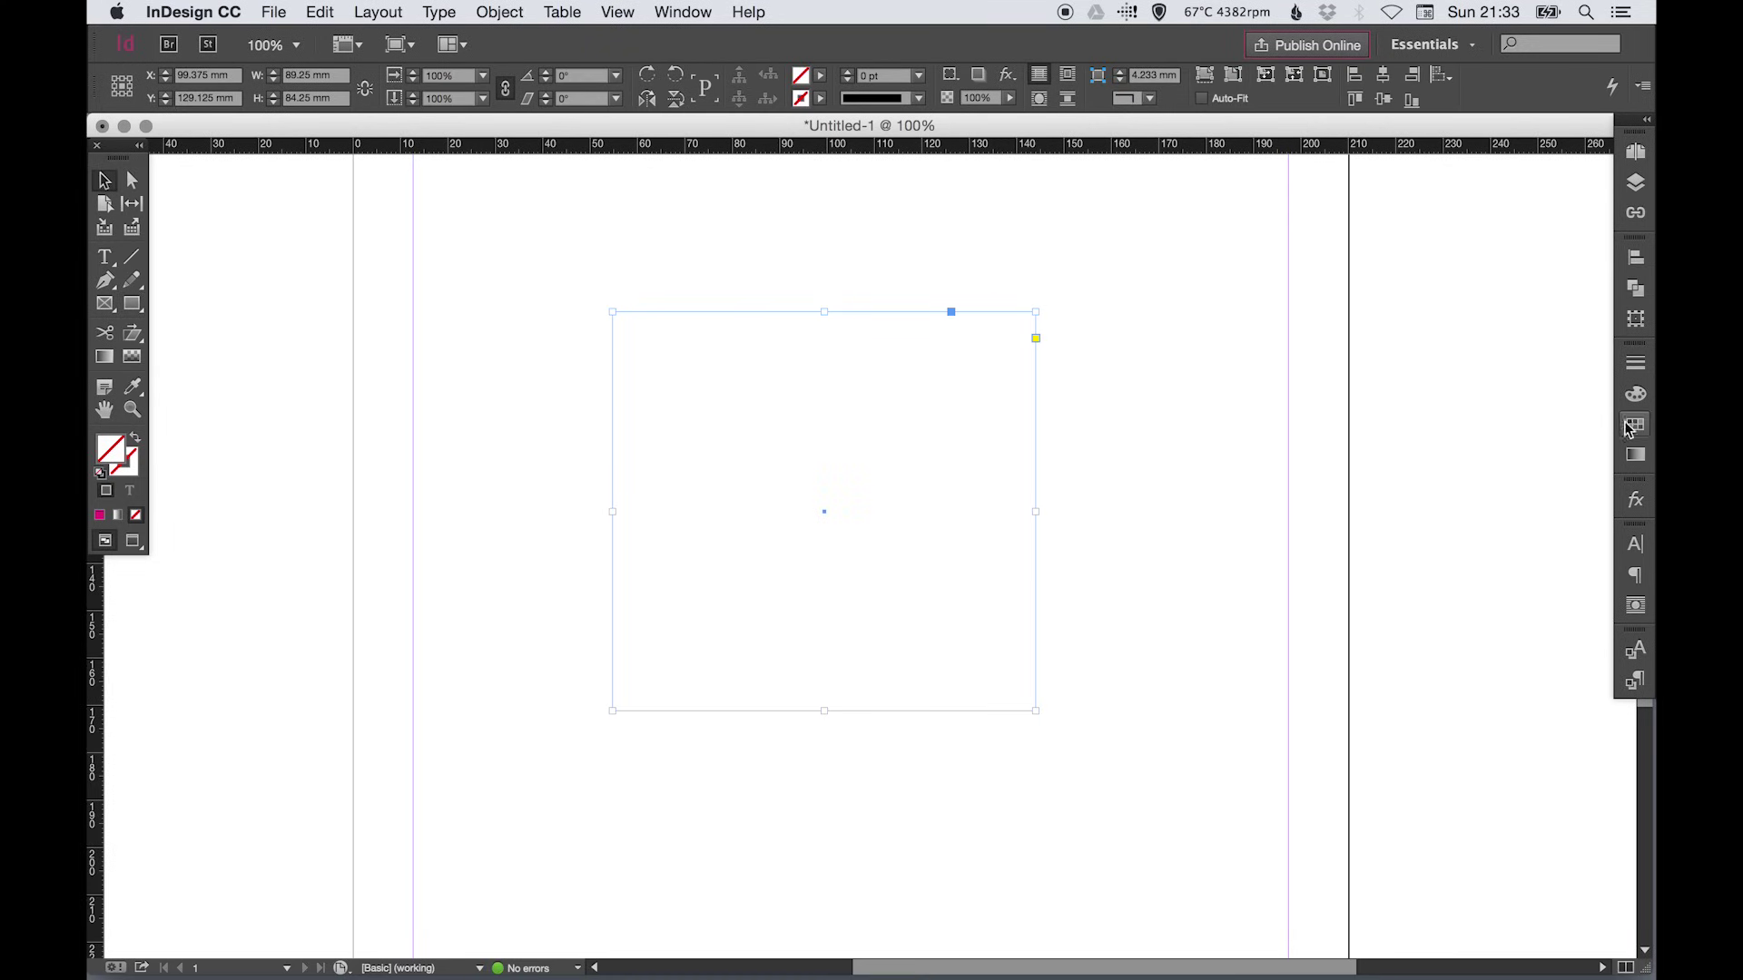
{"action": "left_click", "coordinate": [1635, 424]}
{"action": "left_click", "coordinate": [1488, 527]}
{"action": "left_click", "coordinate": [1223, 407]}
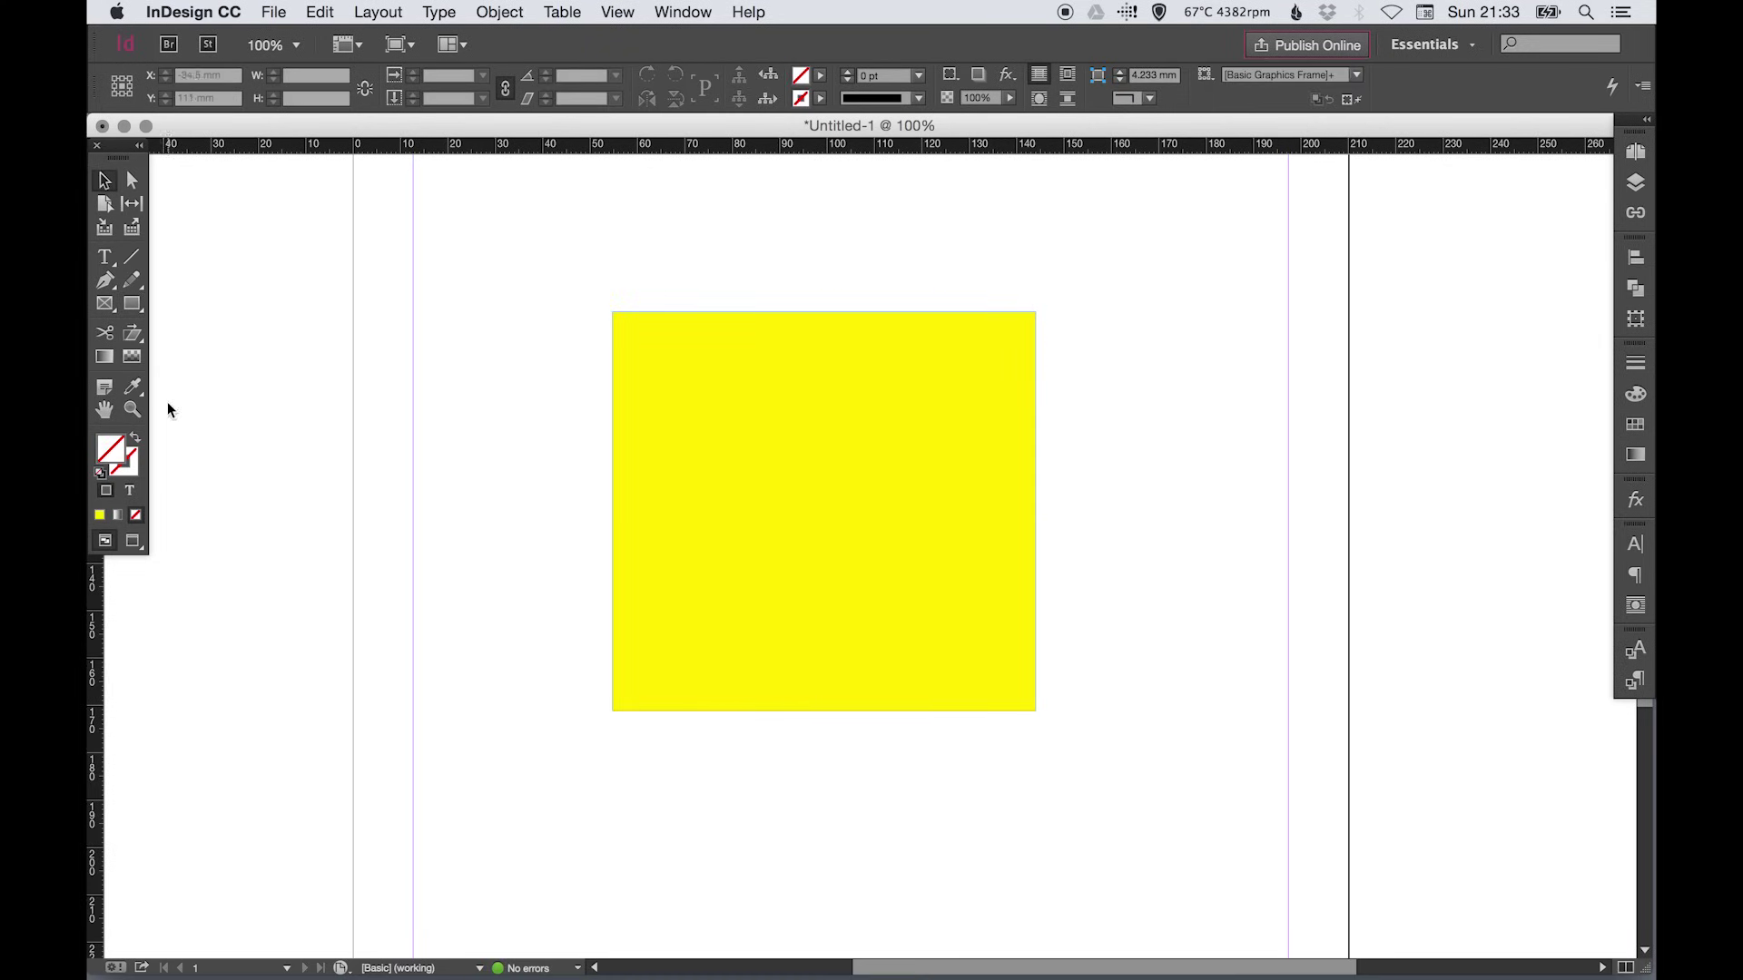
Step: Sample the rectangle's yellow with the Eyedropper and view it in the Colour Picker without changes
{"action": "left_click", "coordinate": [136, 388]}
{"action": "left_click", "coordinate": [749, 446]}
{"action": "double_click", "coordinate": [111, 452]}
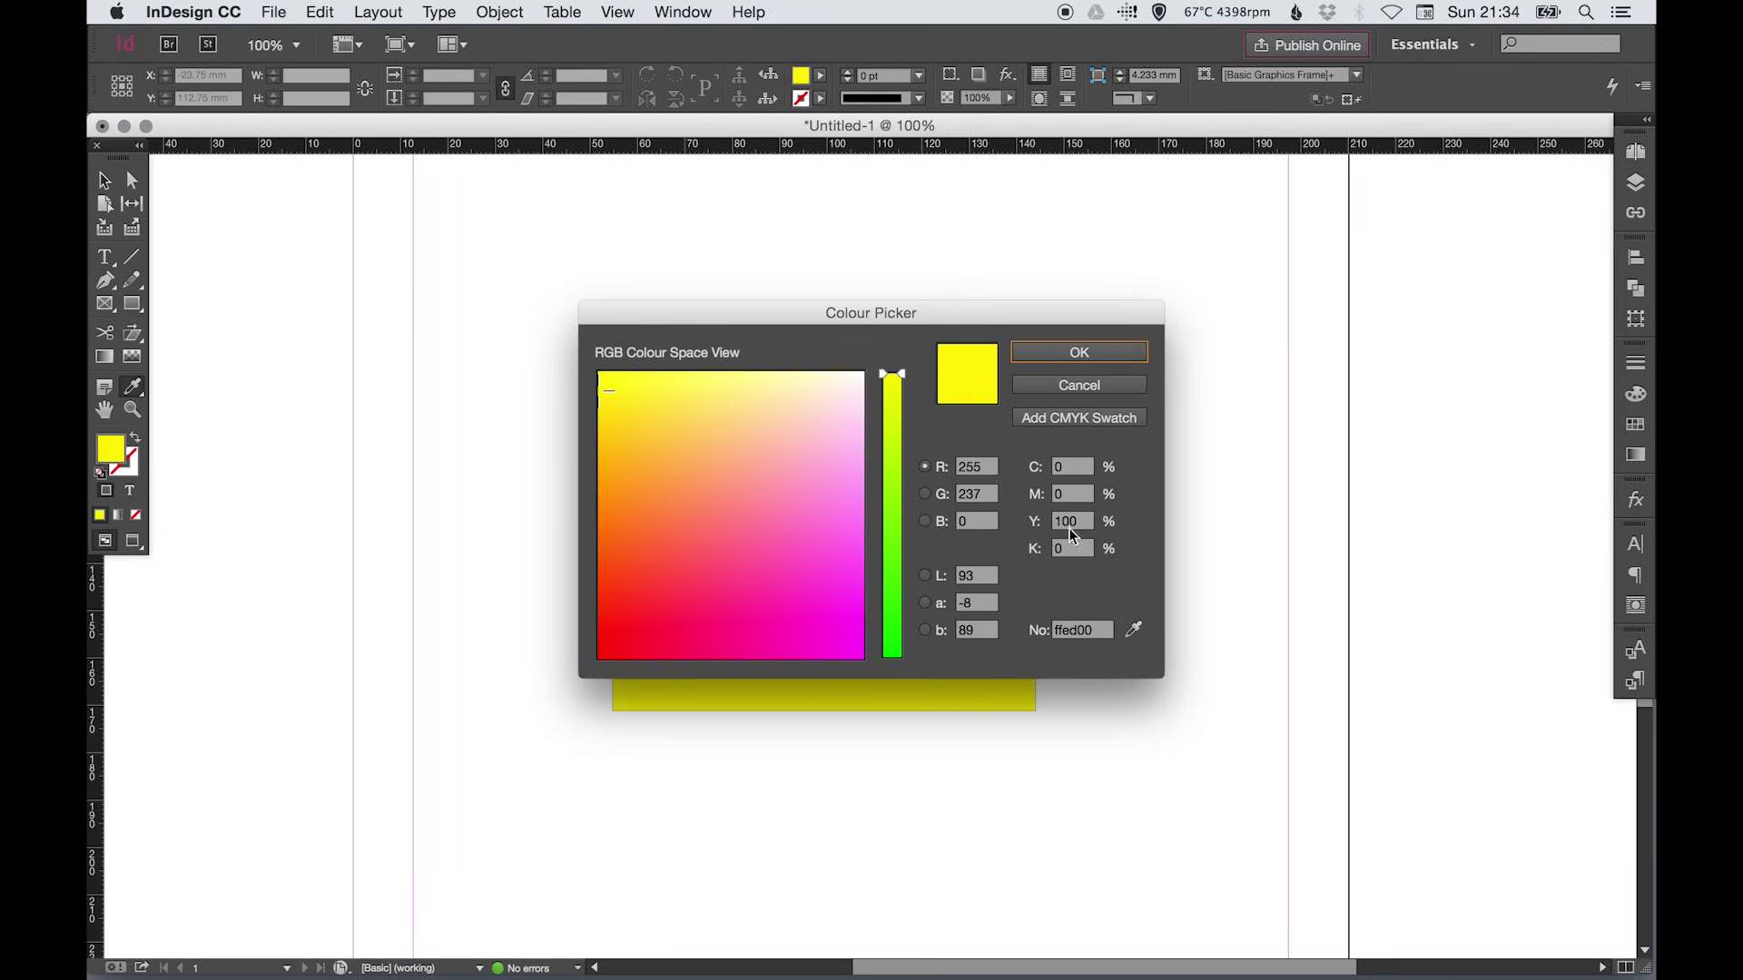
{"action": "left_click", "coordinate": [1080, 385]}
{"action": "left_click", "coordinate": [1636, 423]}
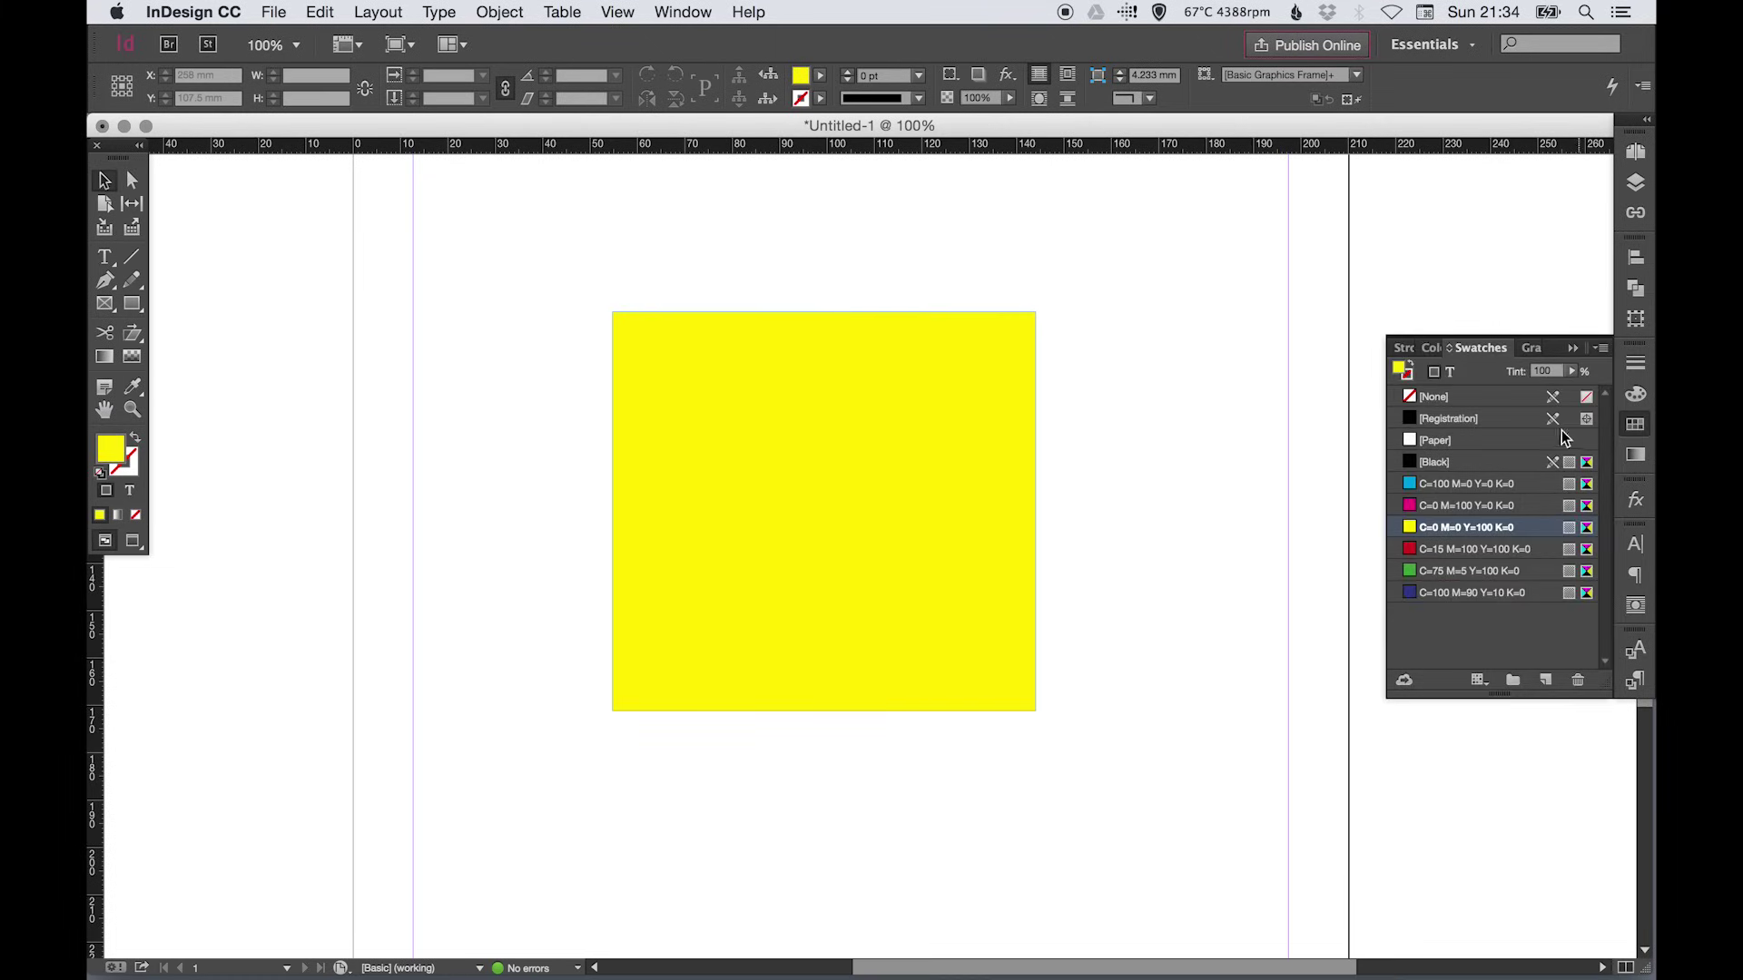
Step: Remove the yellow rectangle so the page is blank again
{"action": "left_click", "coordinate": [1635, 427]}
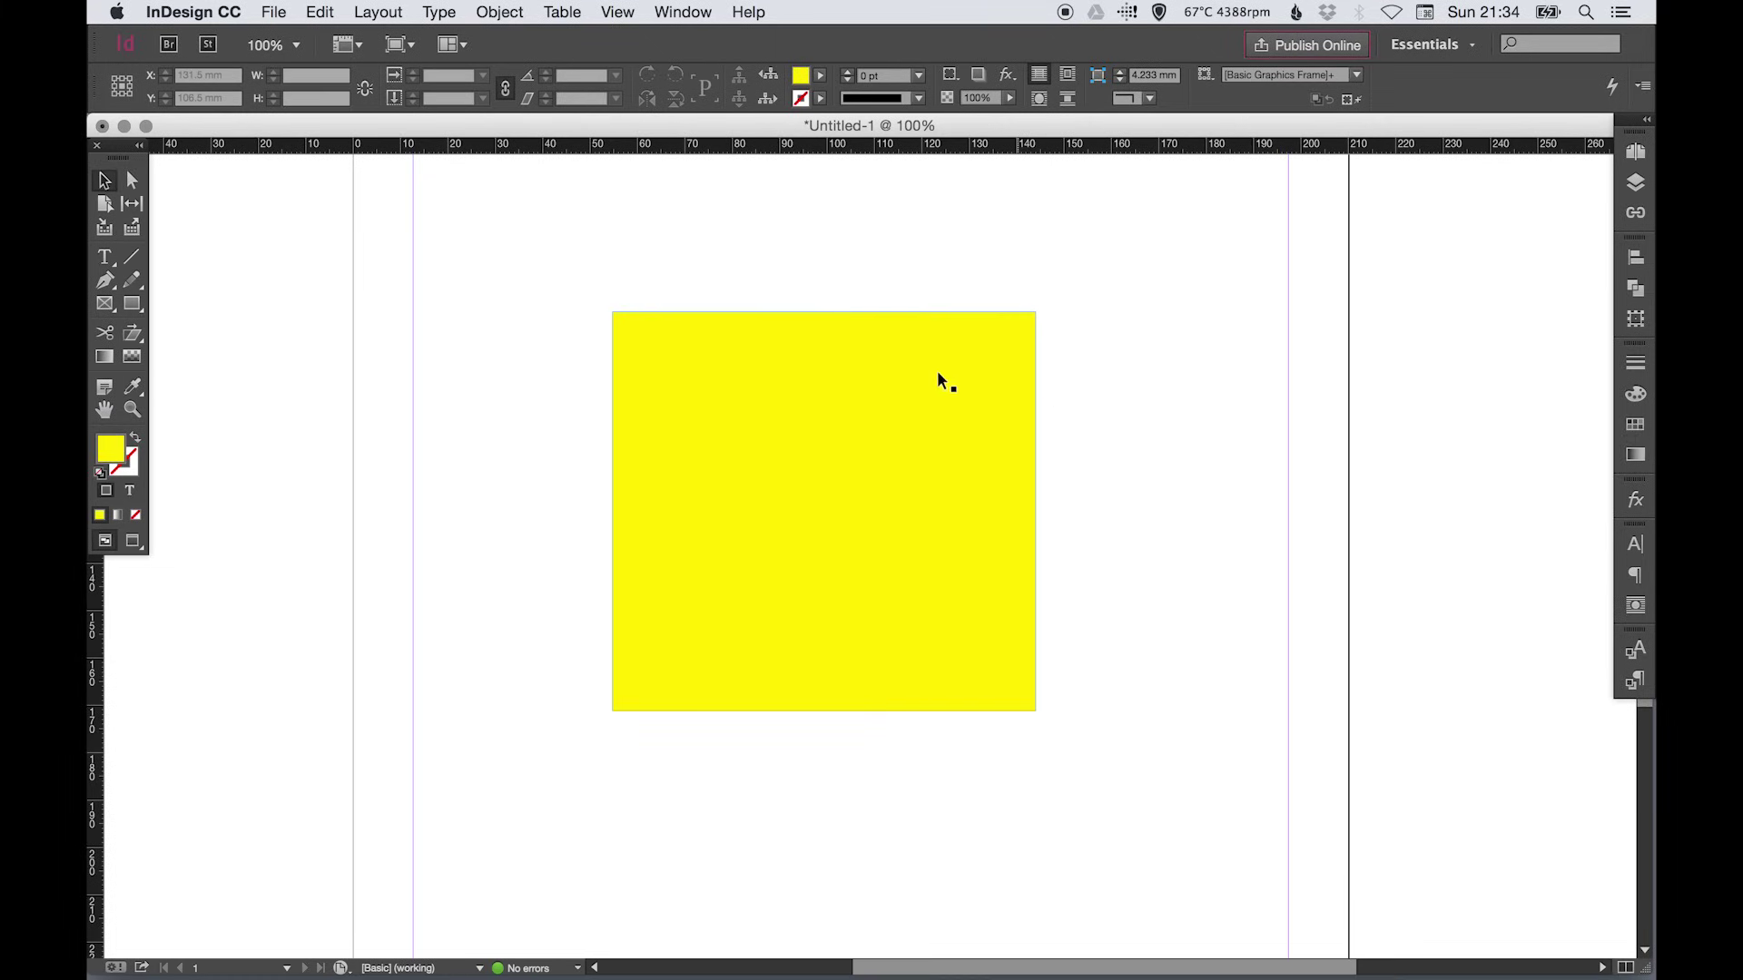
{"action": "key", "text": "super+z"}
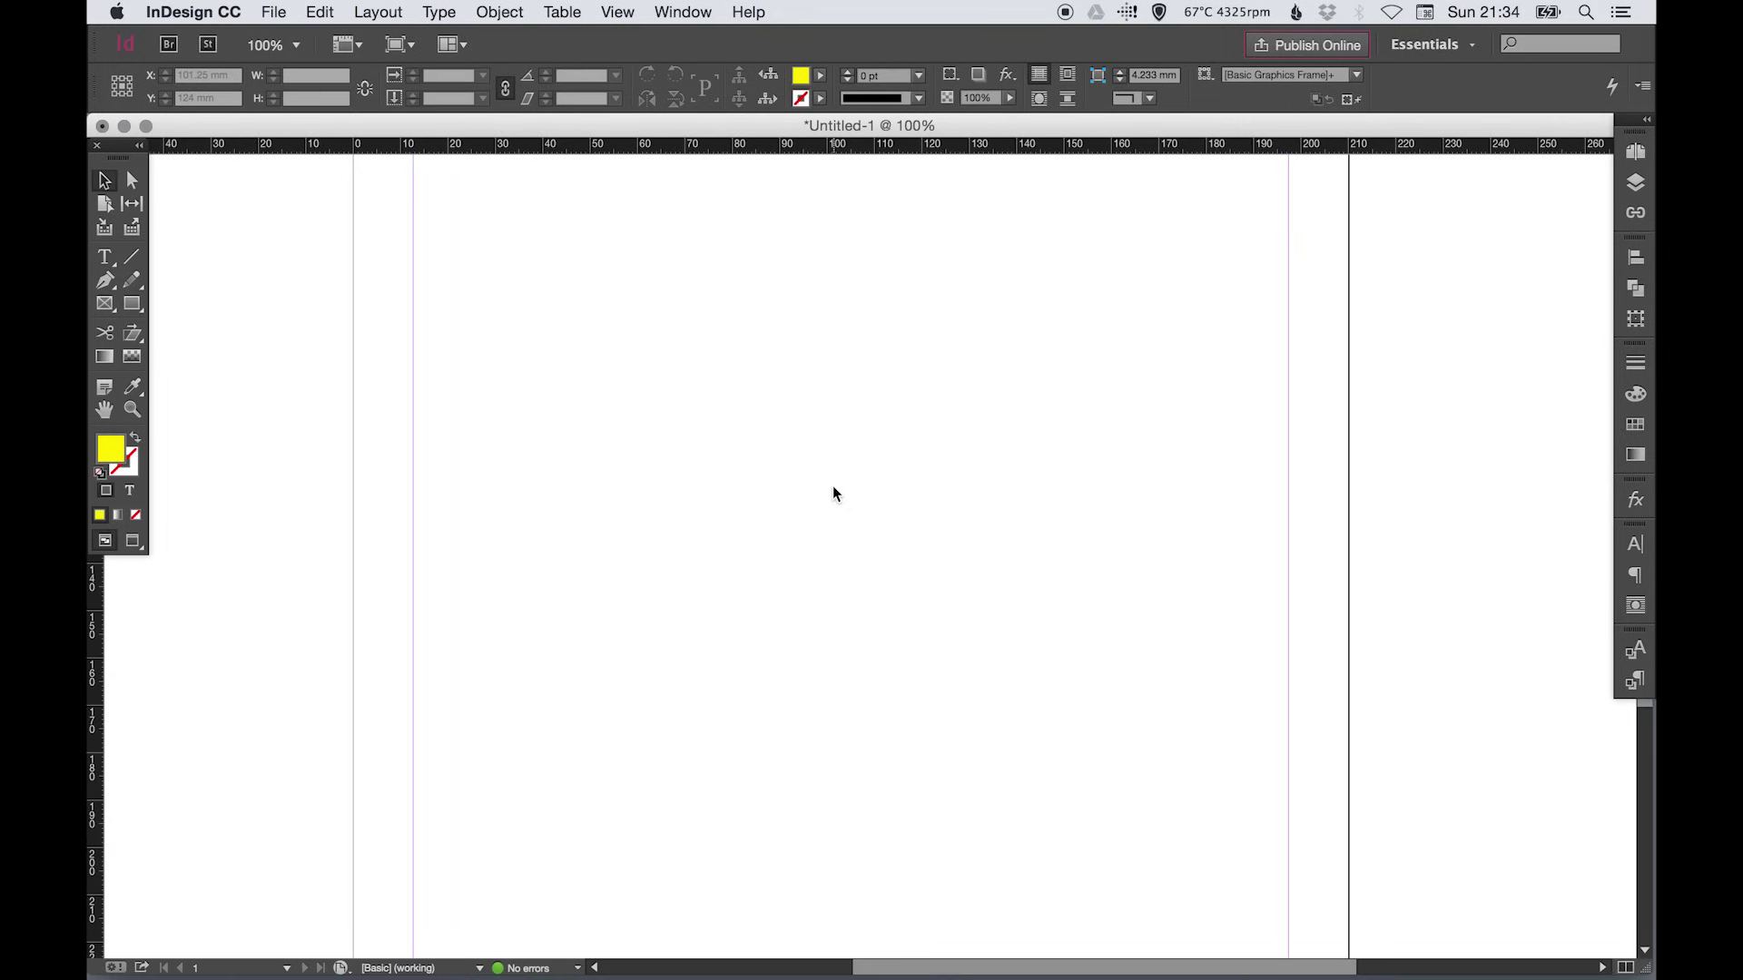